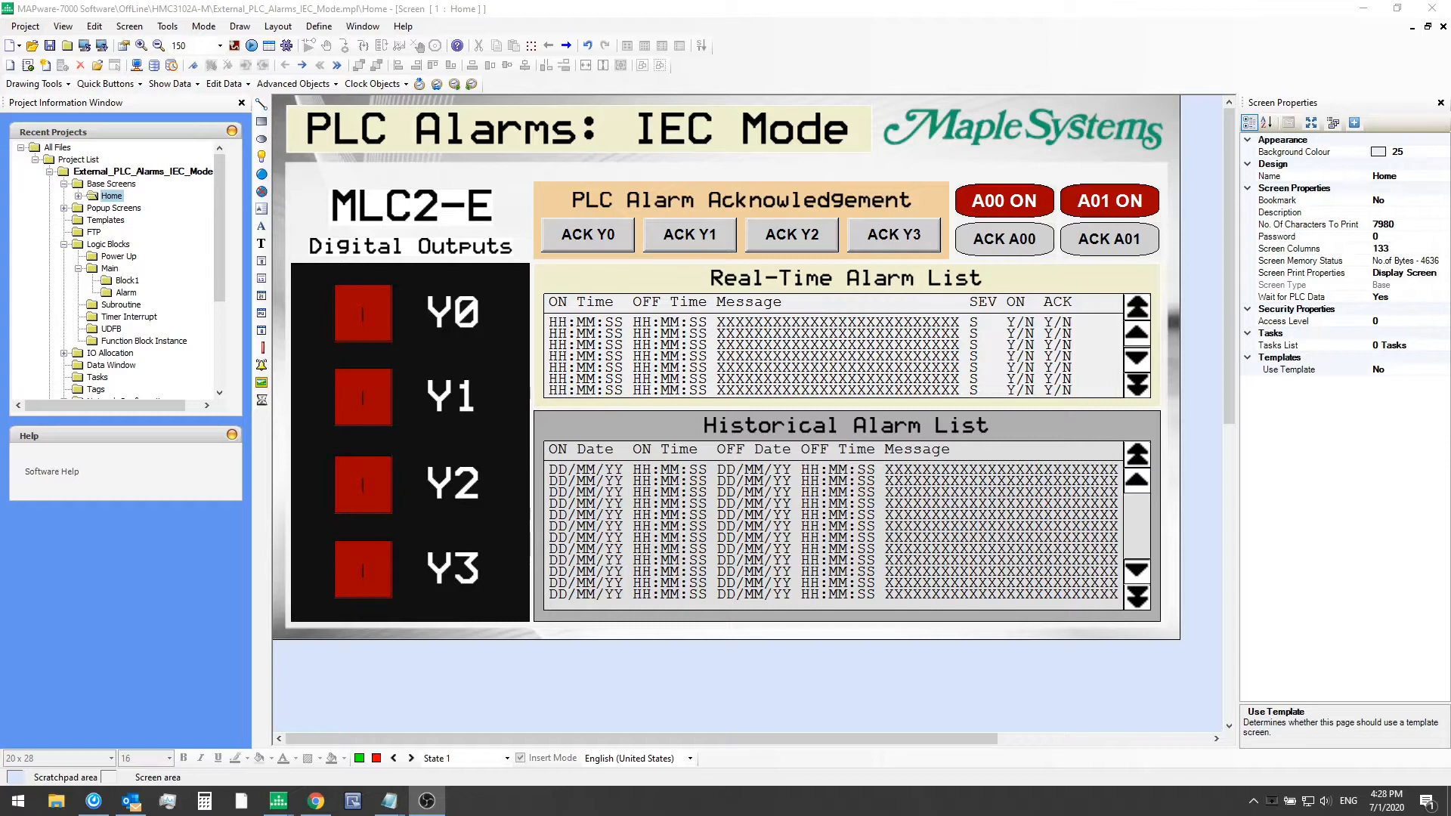
- Review the power-on tasks in the MLC2E-ModbusTCPSlave project and monitor its output coils online in the Data Window
{"action": "mouse_move", "coordinate": [279, 799]}
{"action": "left_click", "coordinate": [283, 774]}
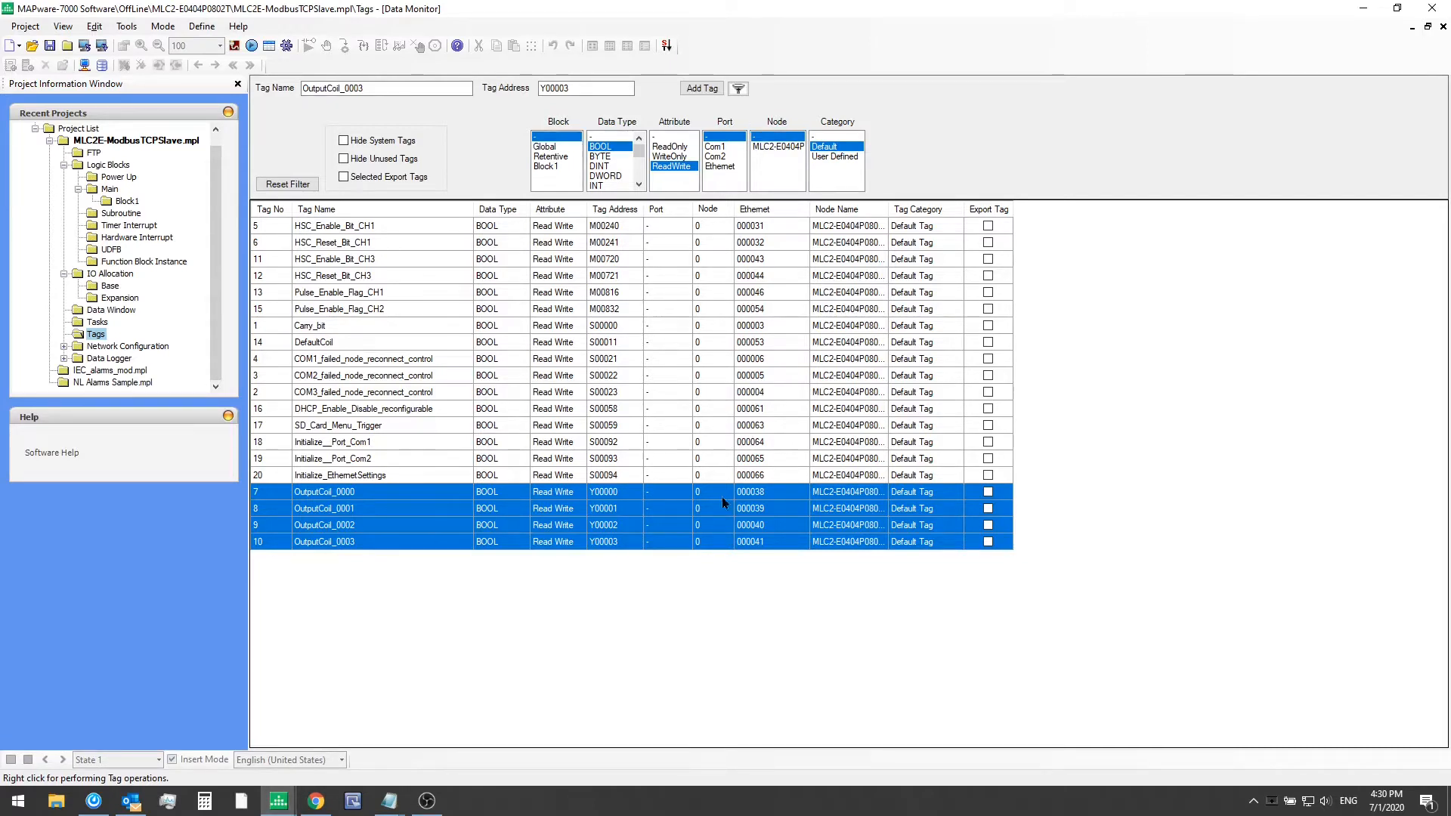
{"action": "double_click", "coordinate": [98, 322]}
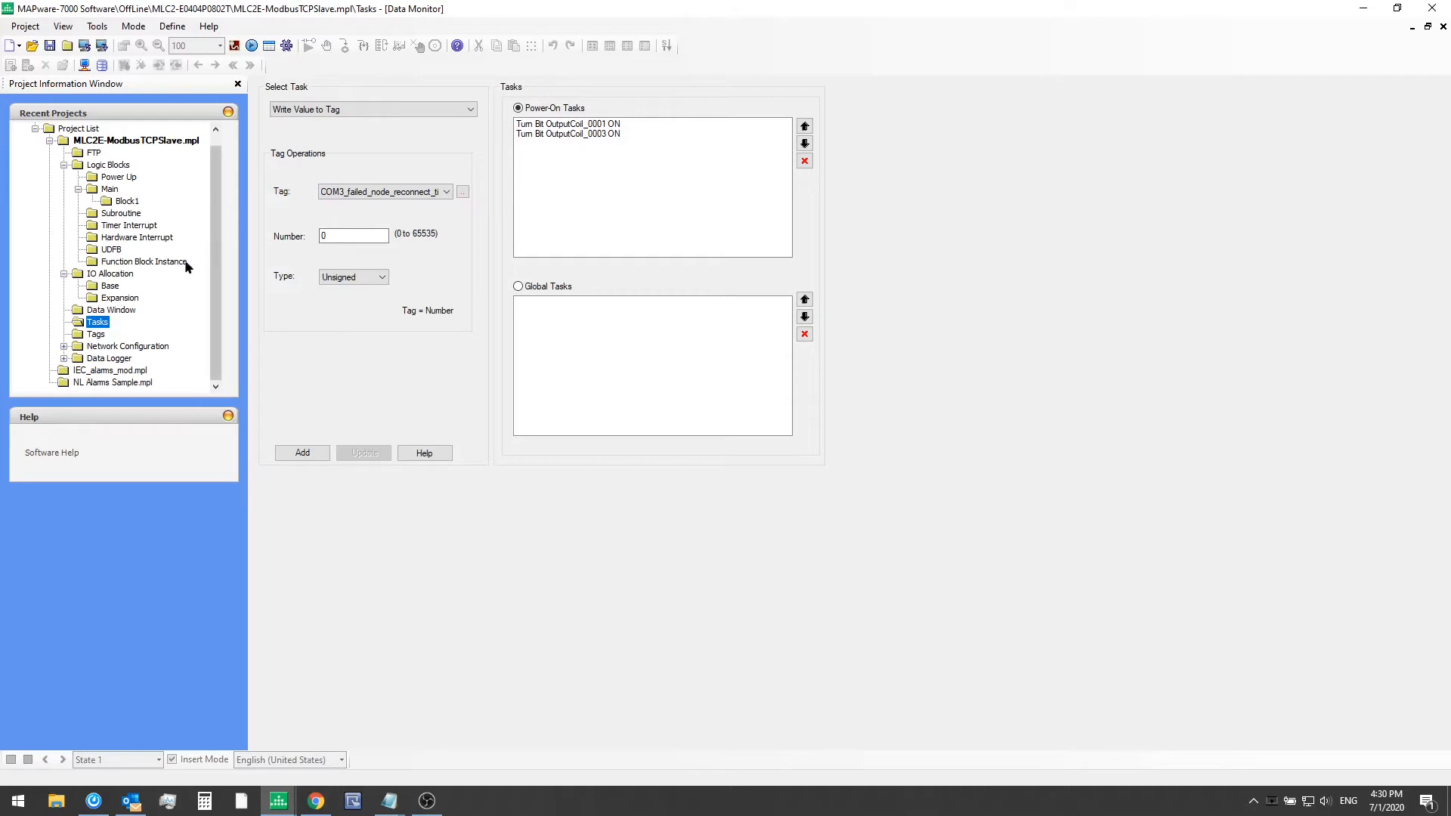
{"action": "double_click", "coordinate": [111, 310]}
{"action": "left_click", "coordinate": [235, 48]}
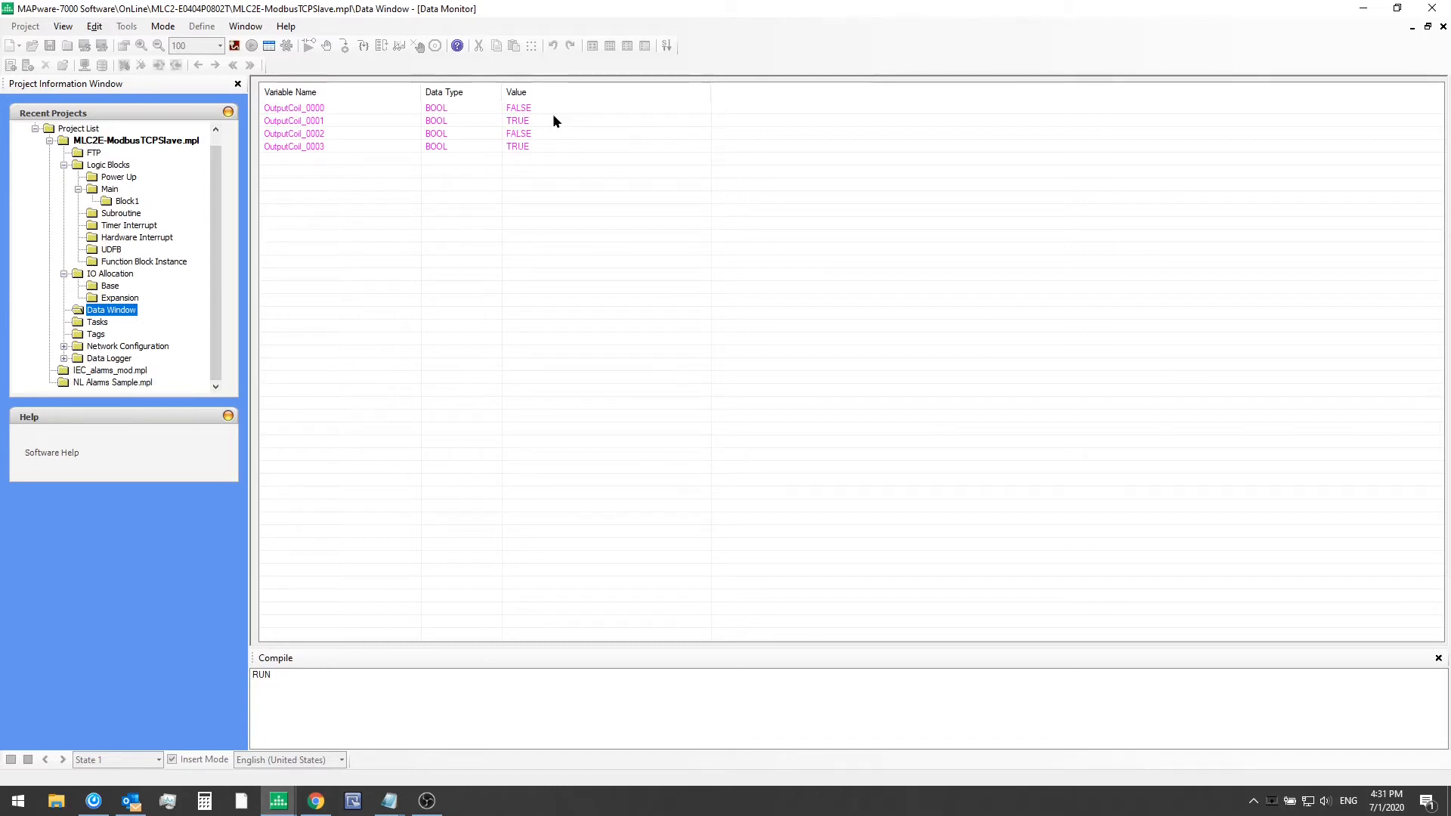
- Switch to the Start_HMC3102AM project and examine its user-defined Alarms, A00–A03 and ACK_A00–ACK_A03 tags
{"action": "mouse_move", "coordinate": [278, 800]}
{"action": "left_click", "coordinate": [151, 765]}
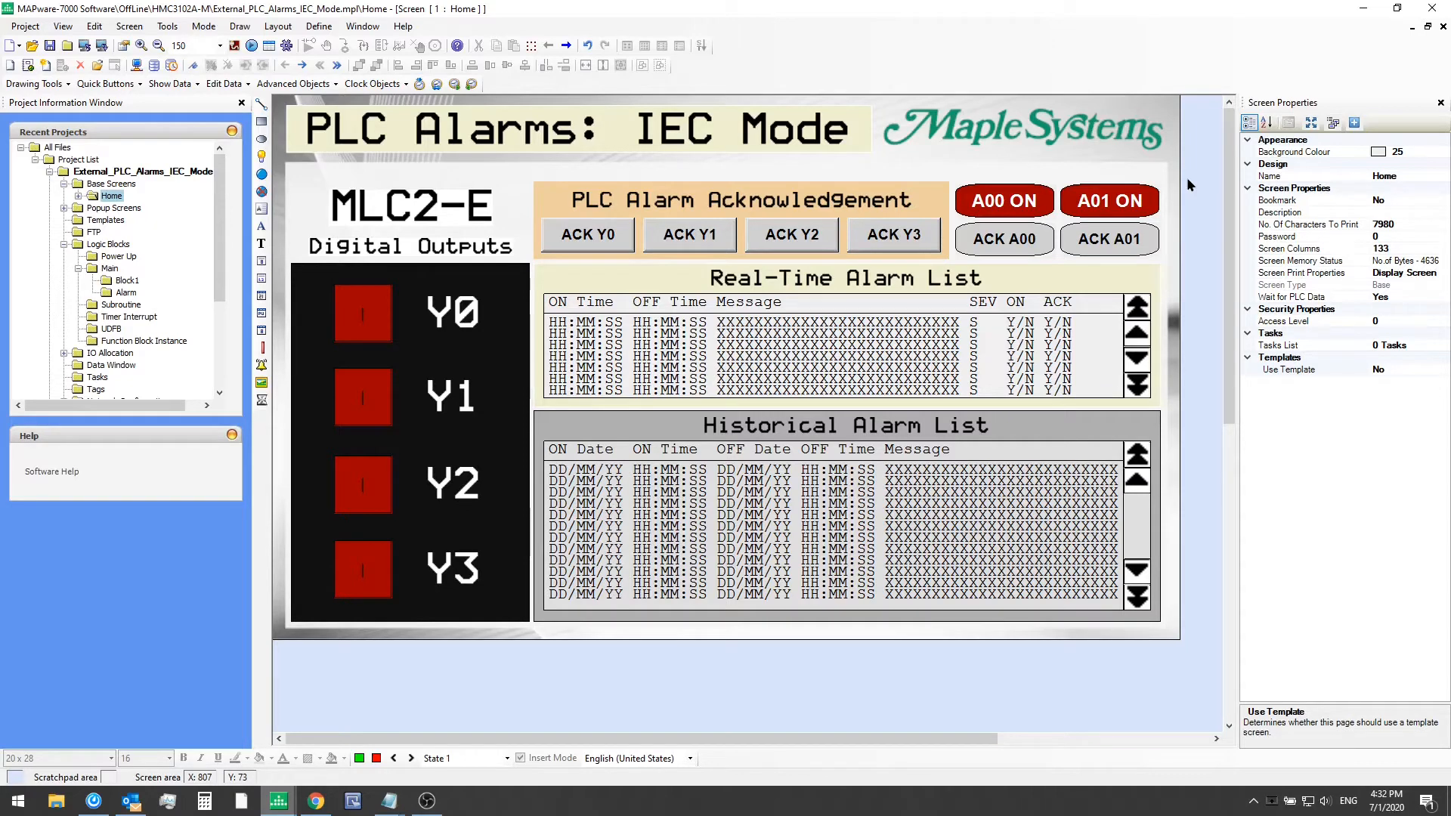
{"action": "mouse_move", "coordinate": [283, 793]}
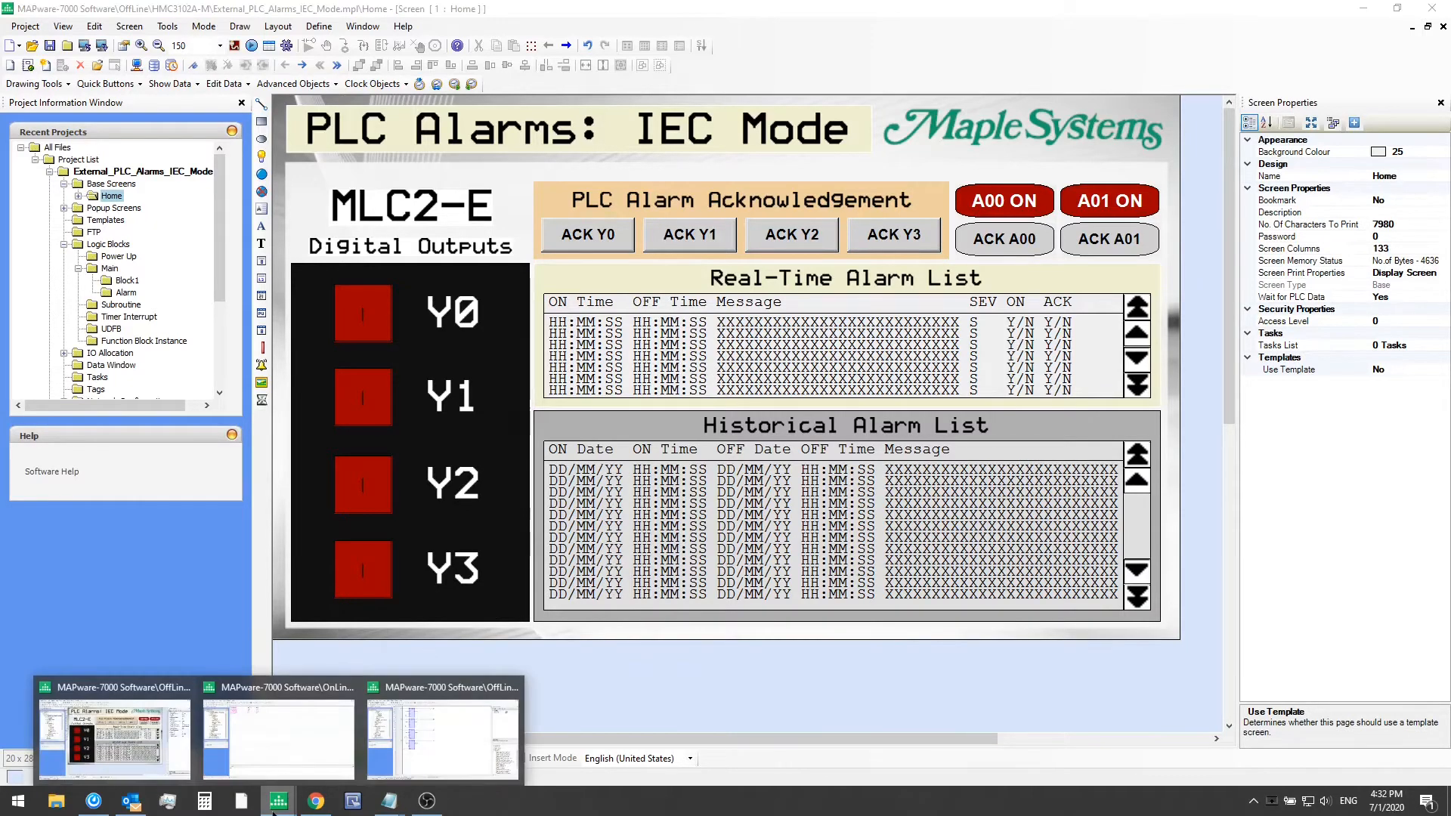
{"action": "left_click", "coordinate": [274, 752]}
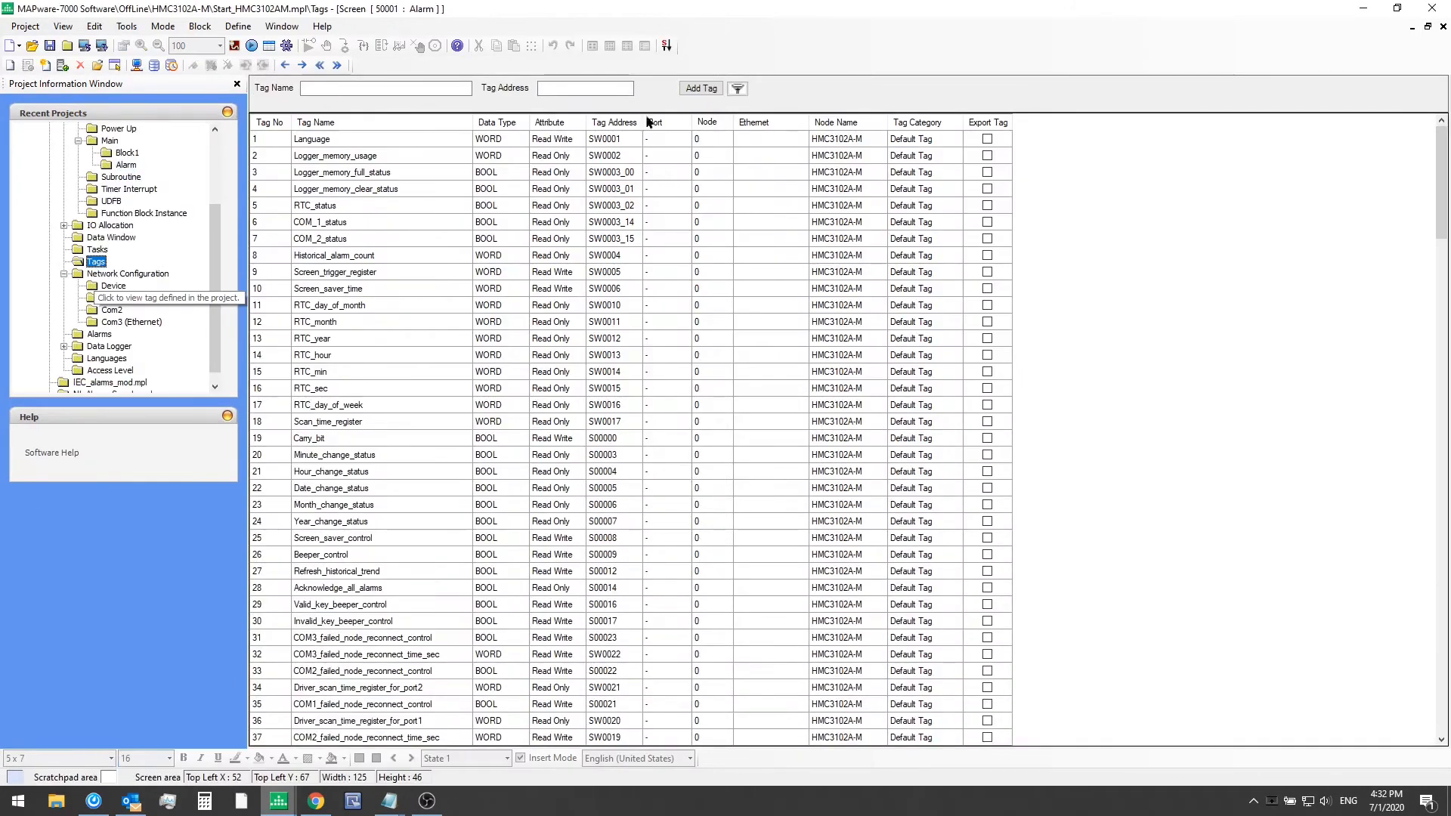
{"action": "left_click", "coordinate": [738, 88]}
{"action": "left_click", "coordinate": [823, 157]}
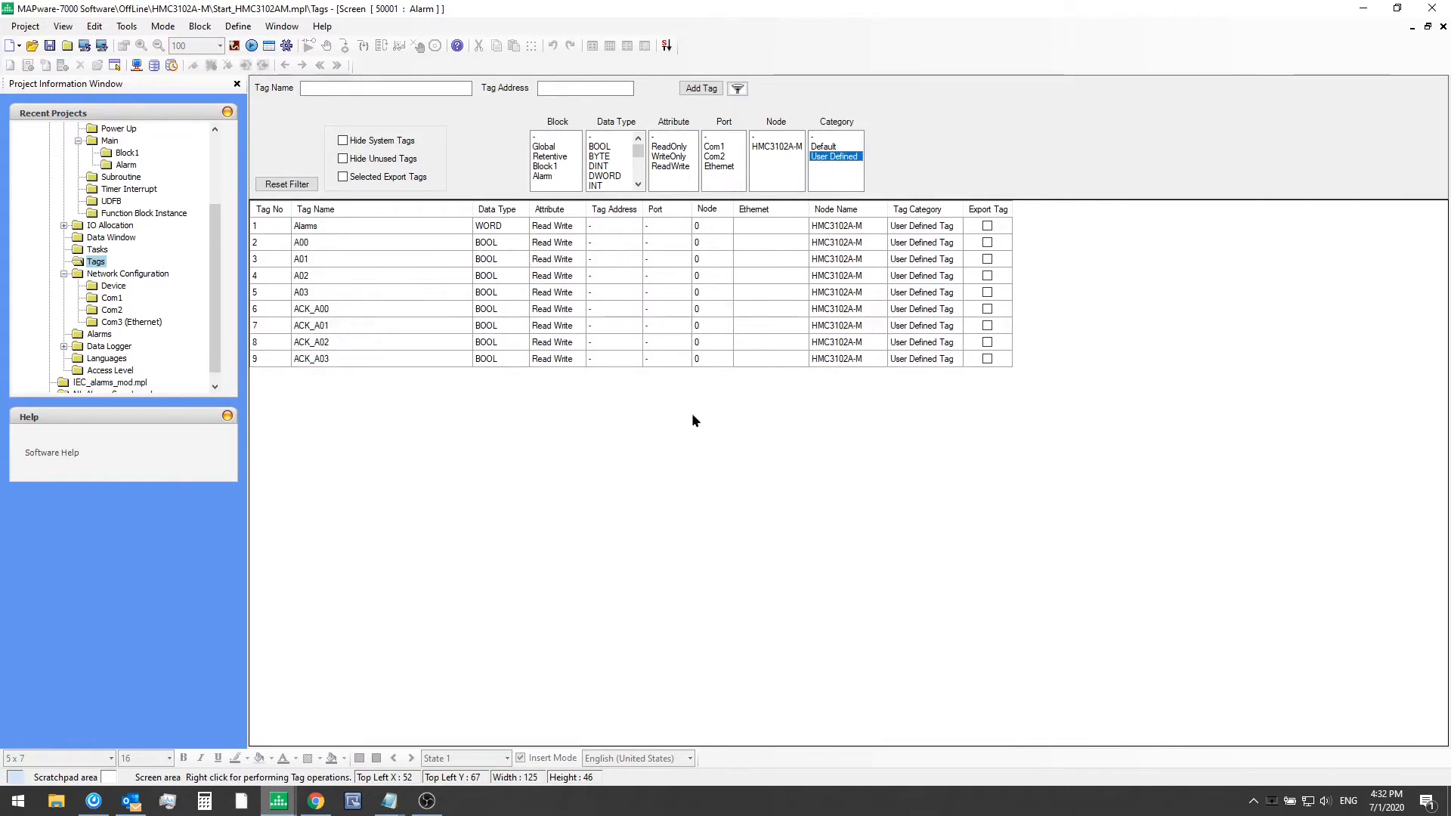
{"action": "left_click", "coordinate": [383, 232]}
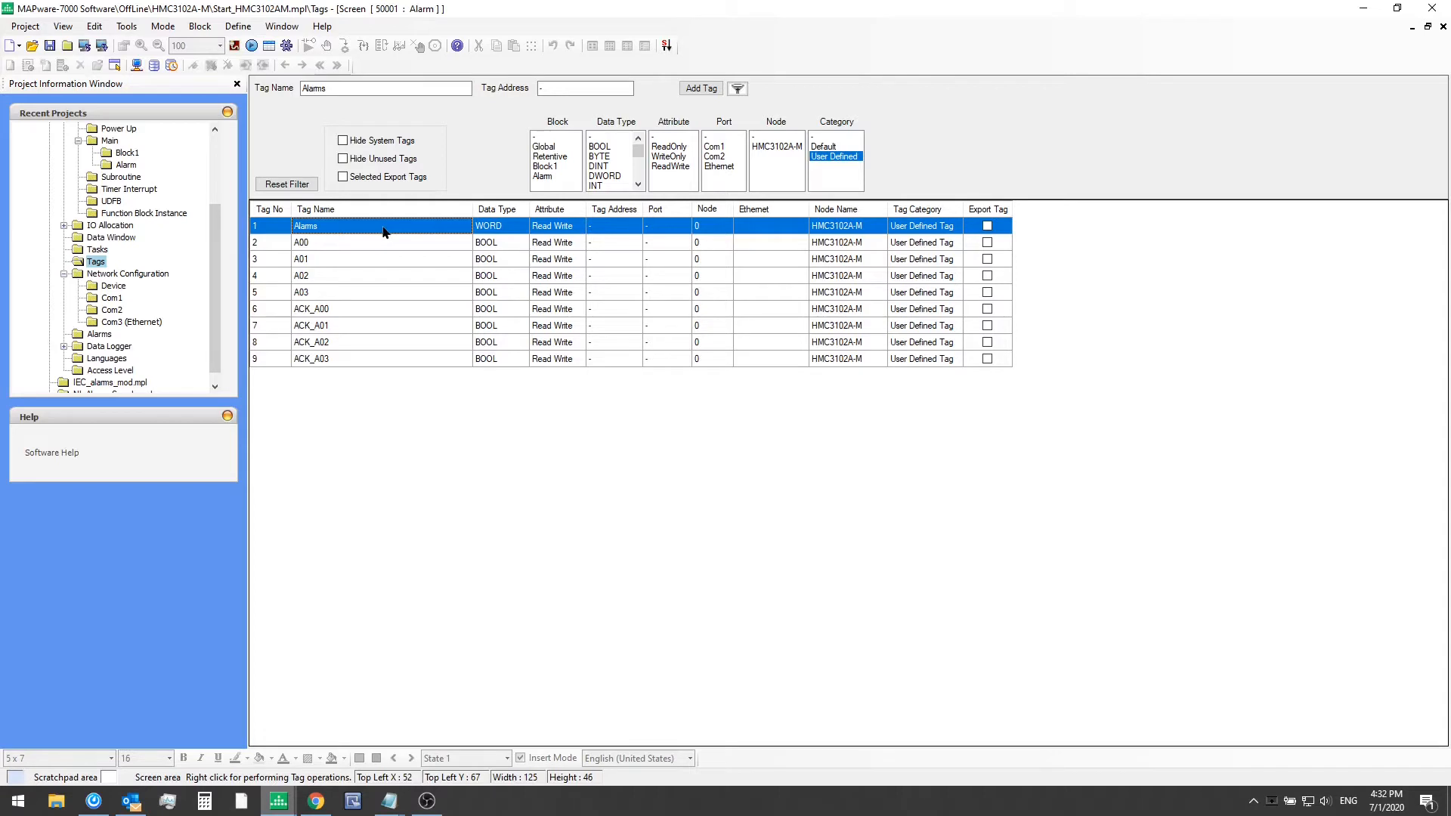
{"action": "left_click_drag", "start_coordinate": [393, 240], "coordinate": [398, 297]}
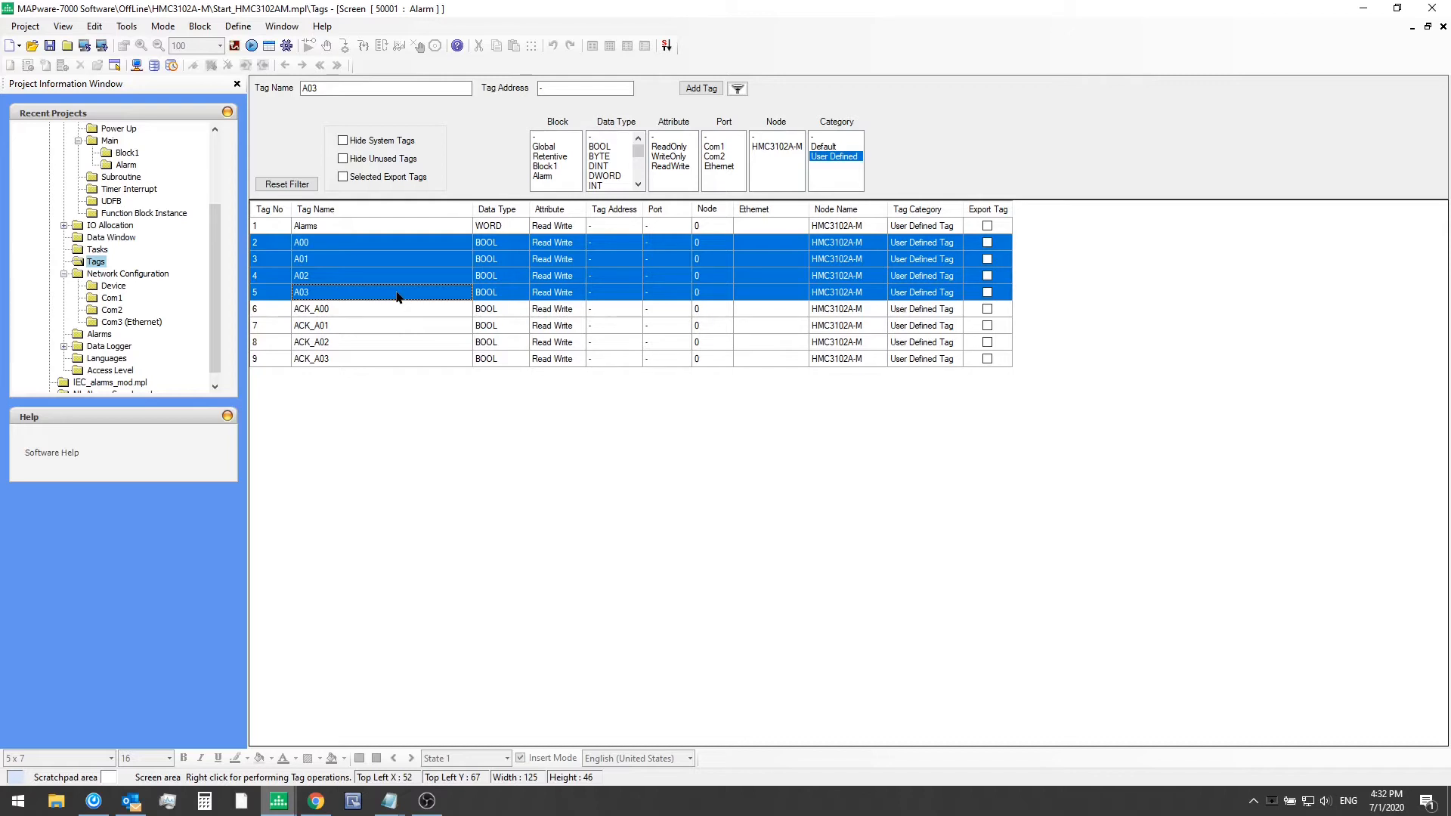
{"action": "left_click_drag", "start_coordinate": [401, 309], "coordinate": [403, 362]}
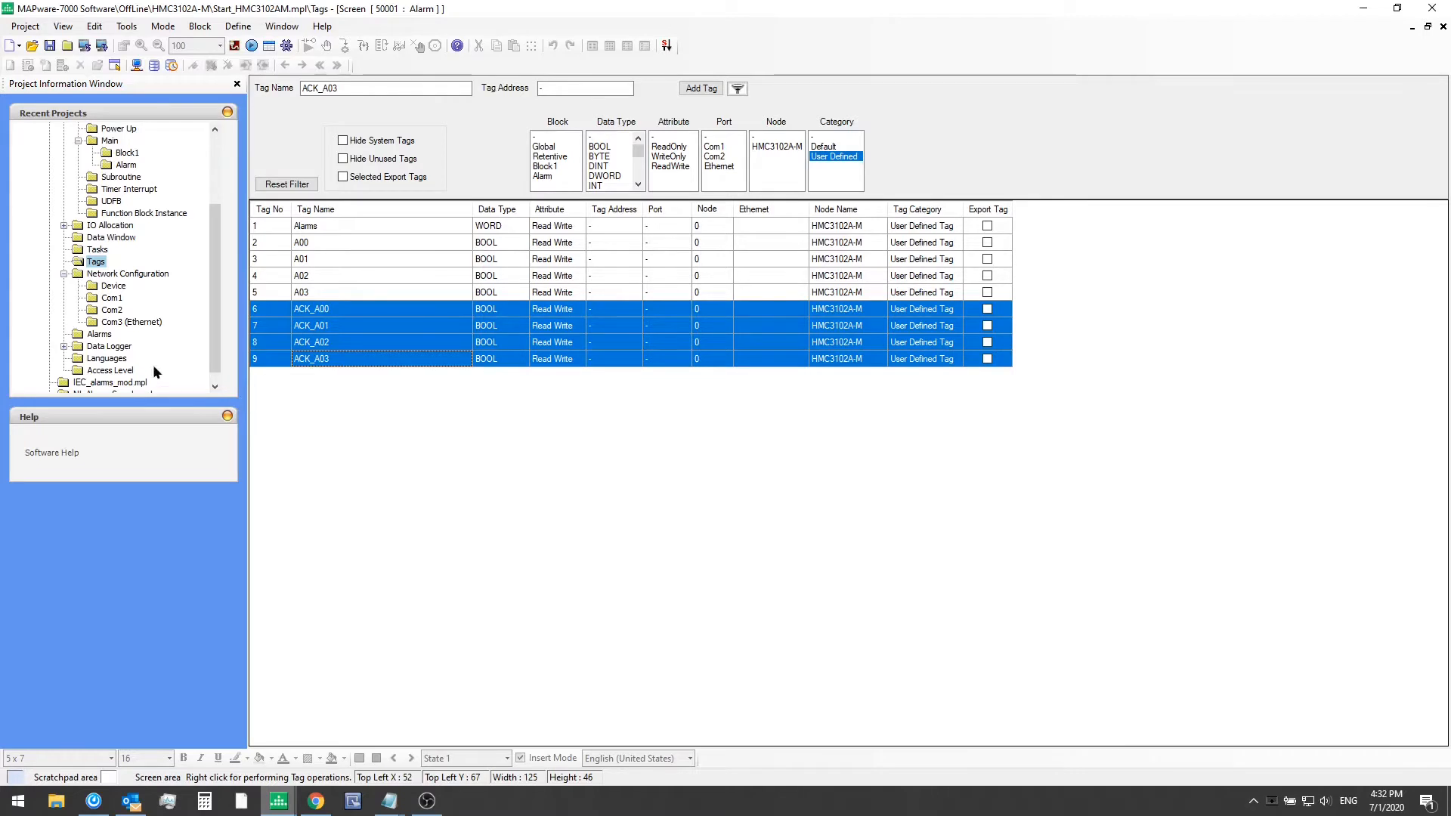
- Examine the alarm definitions for A00, A01 and A03, and inspect the A00 contact in the Alarm logic block
{"action": "left_click", "coordinate": [99, 334]}
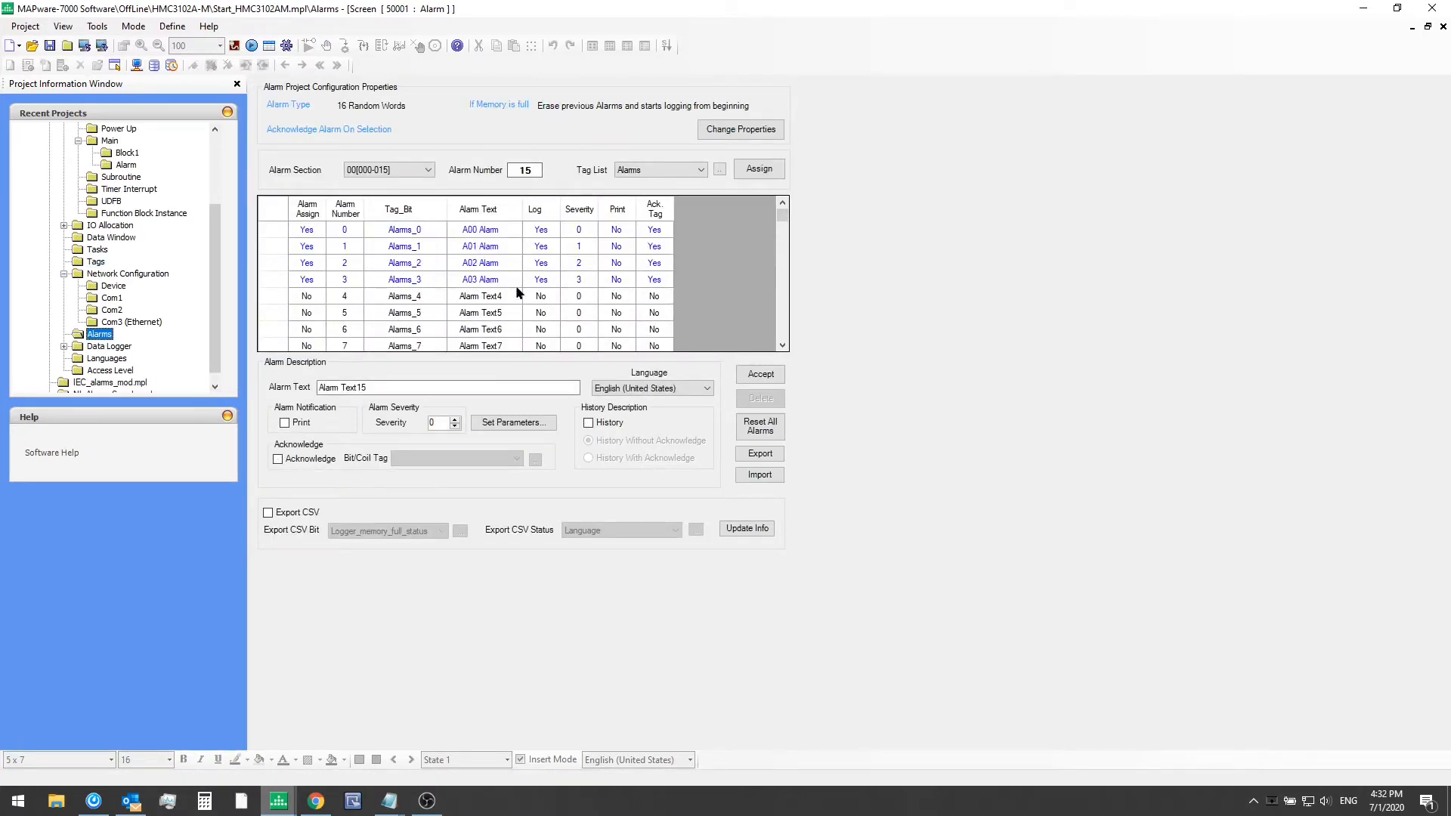
{"action": "left_click", "coordinate": [504, 229]}
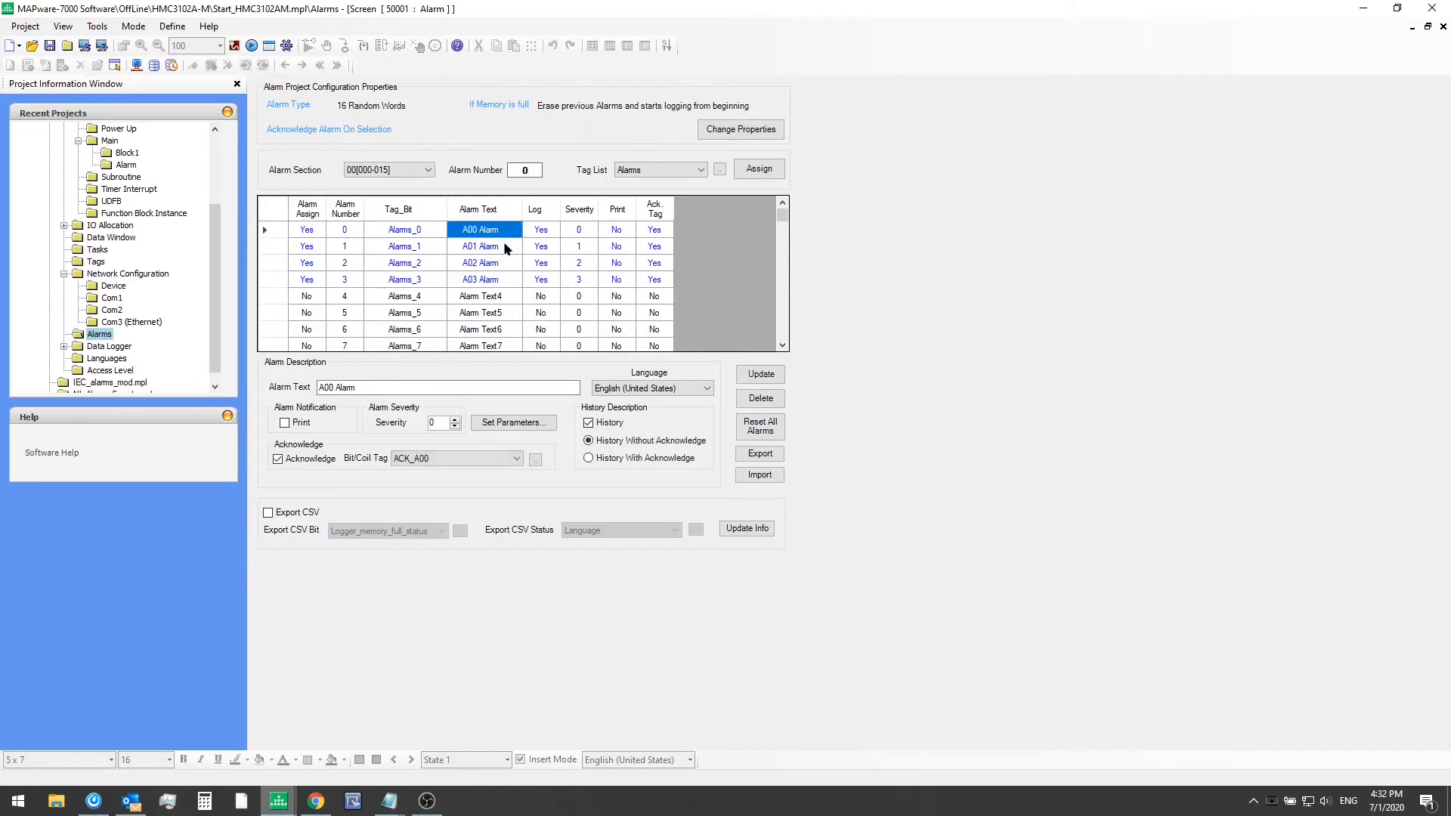
{"action": "left_click", "coordinate": [503, 243]}
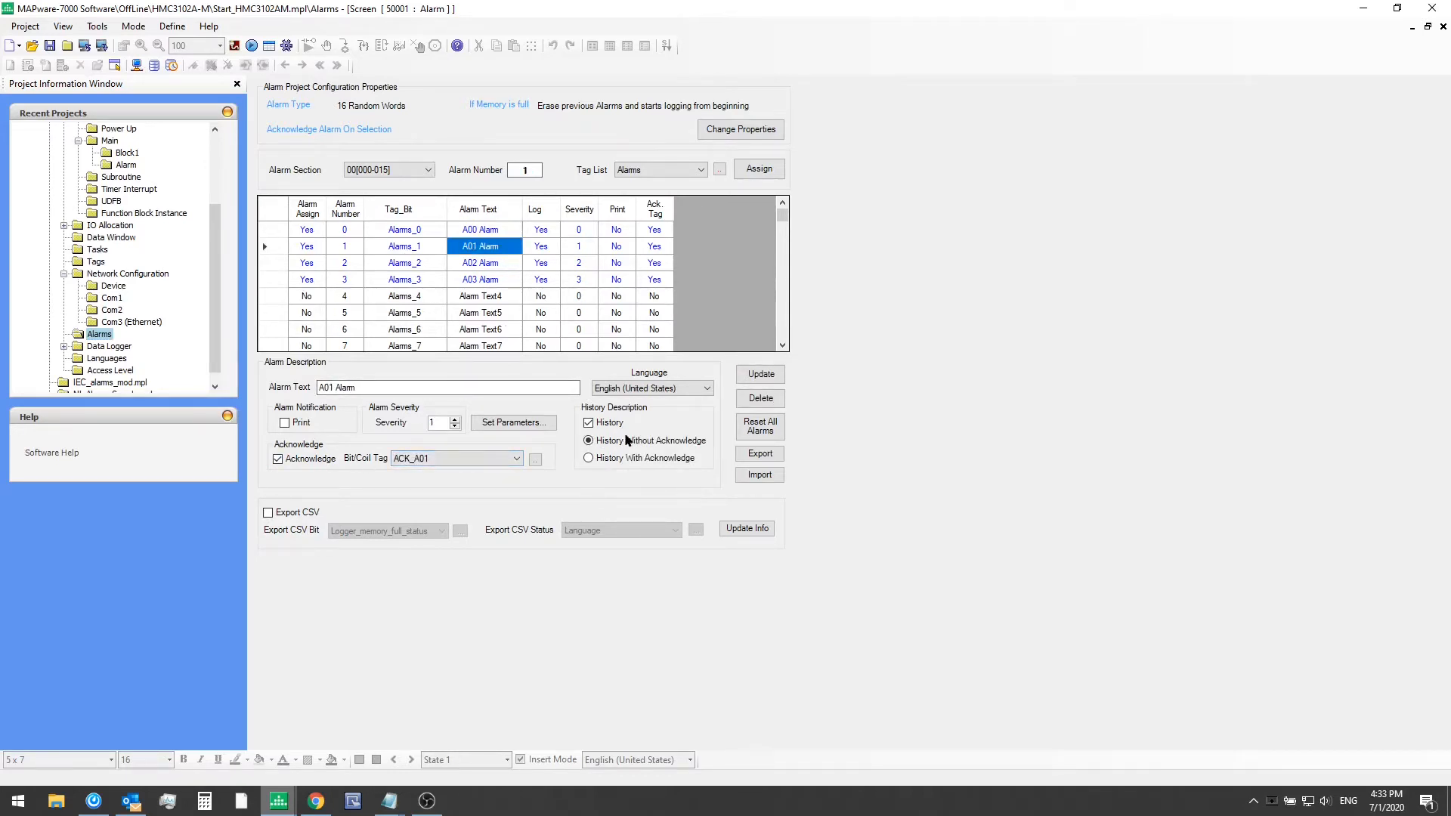
{"action": "left_click", "coordinate": [499, 280]}
{"action": "left_click", "coordinate": [592, 248]}
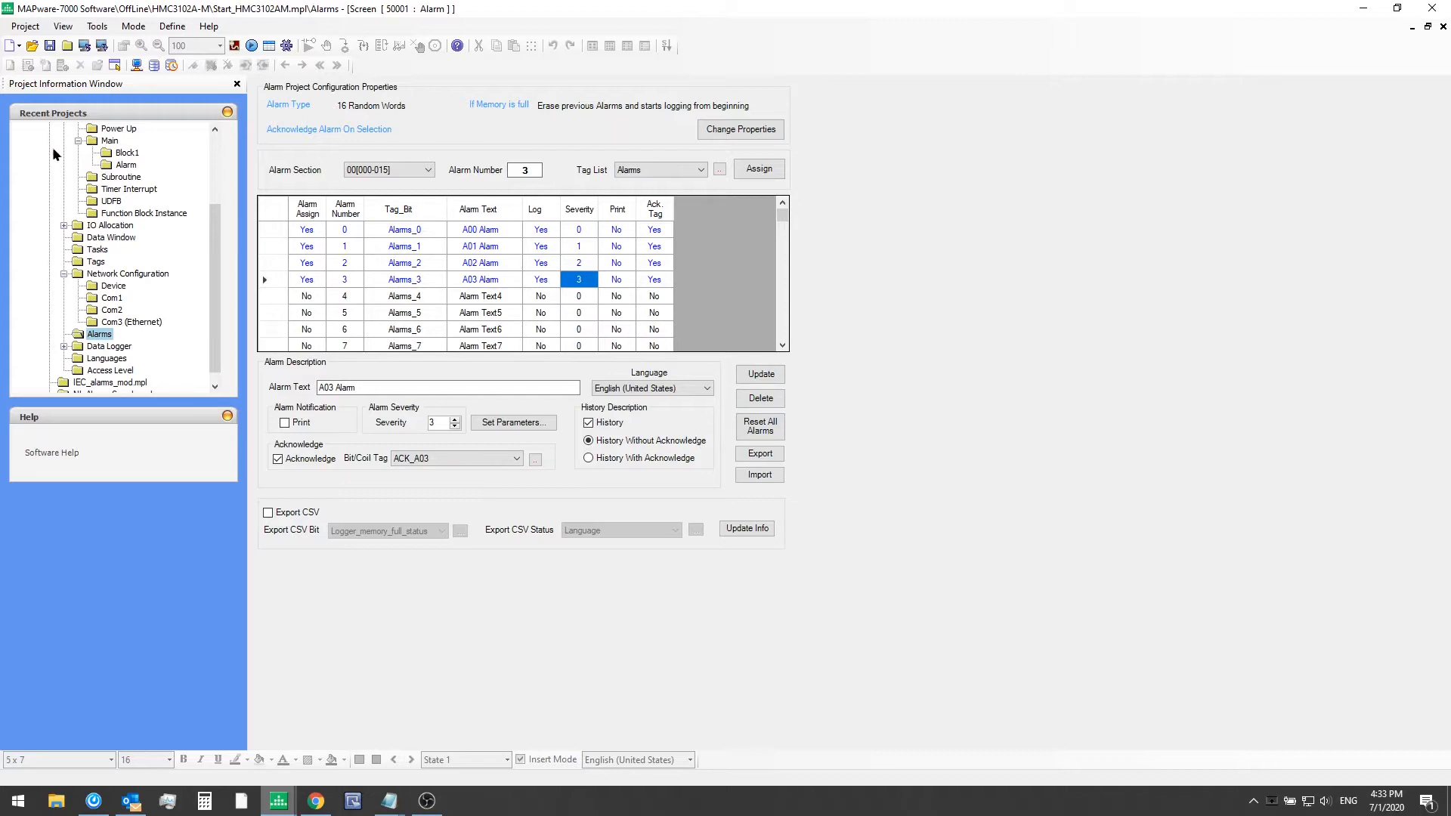
{"action": "double_click", "coordinate": [126, 164]}
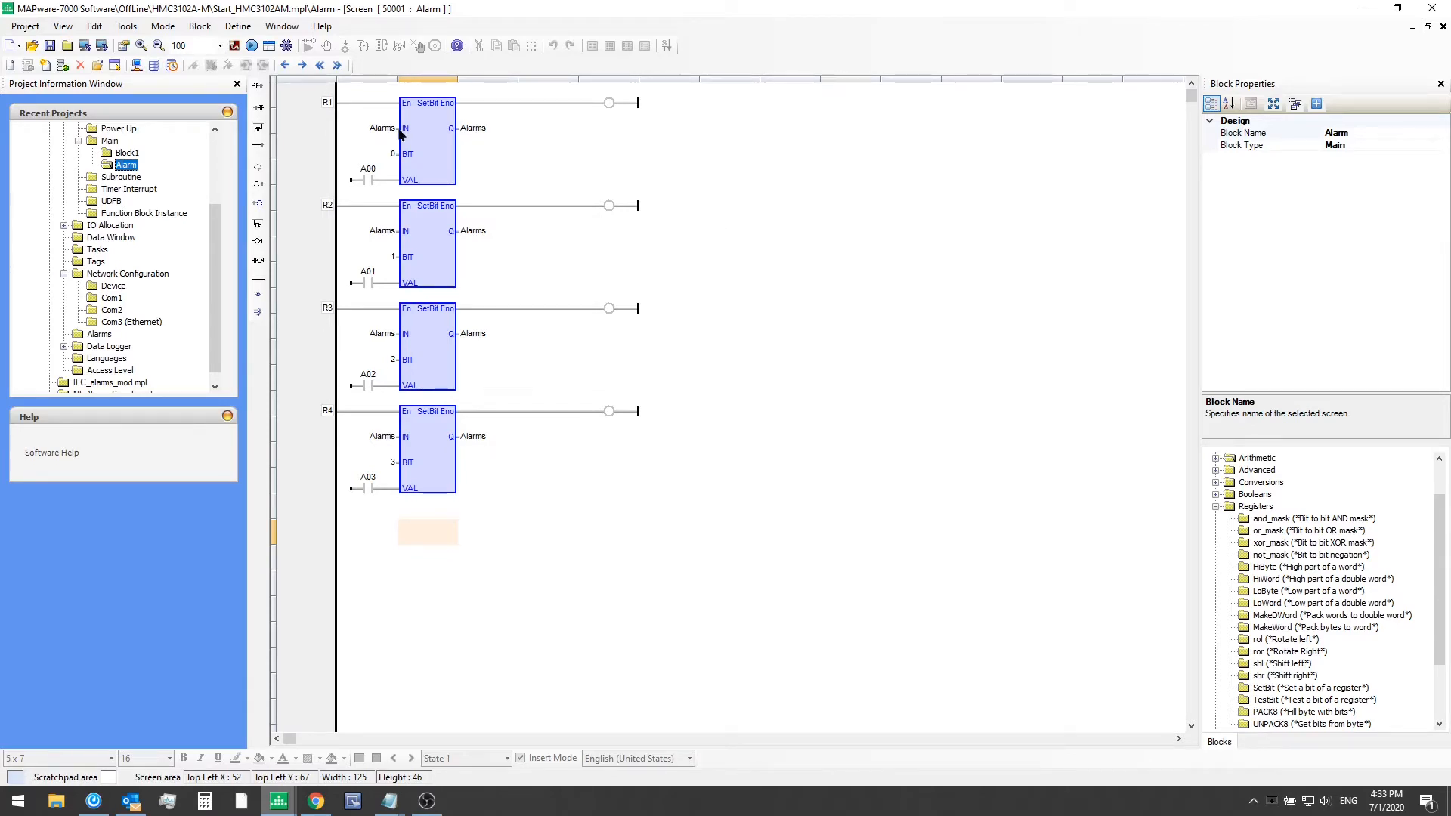
{"action": "left_click", "coordinate": [366, 176]}
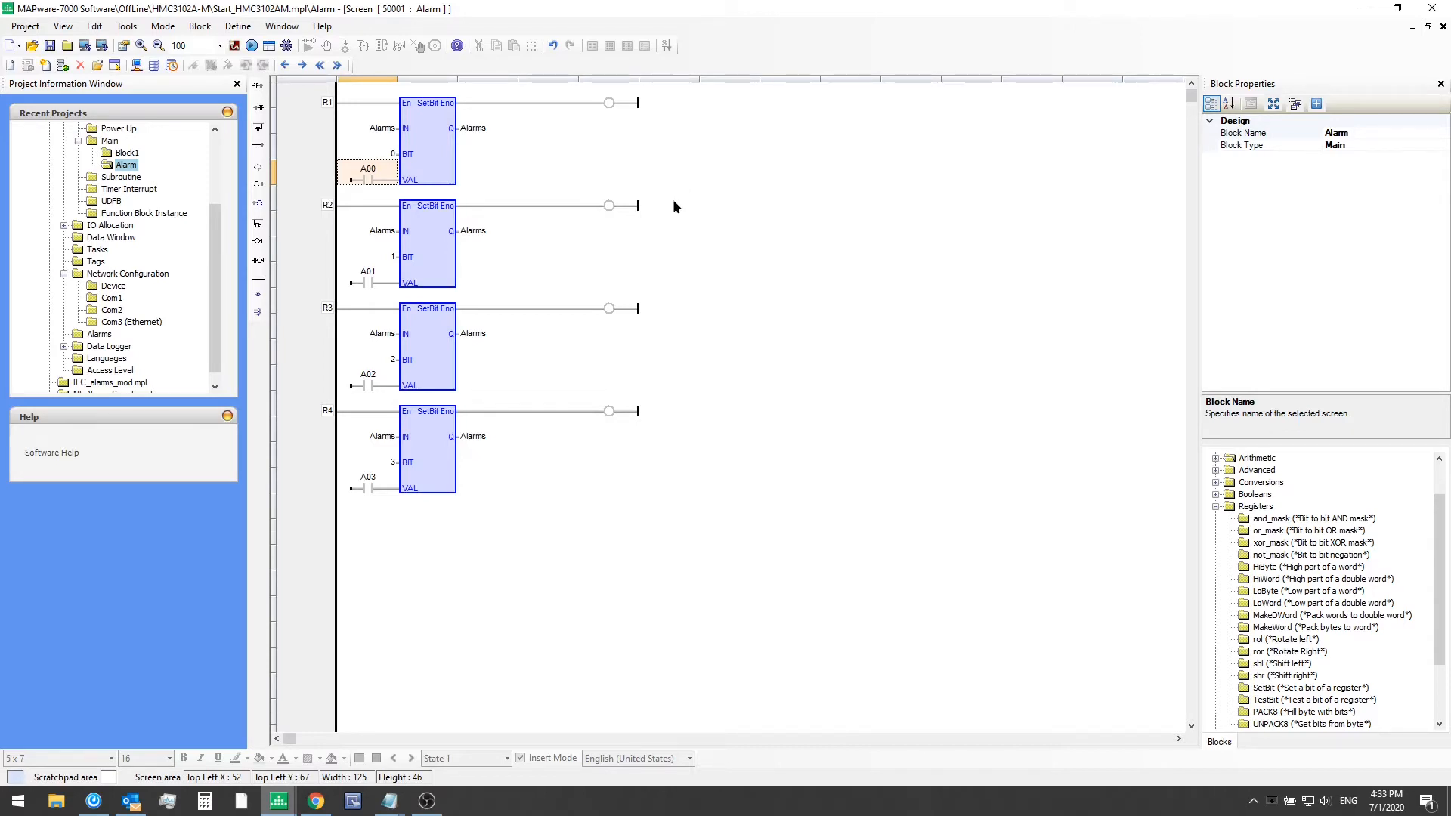
- Start a new Com3 (Ethernet) node using protocol Modbus/TCP Master (Client) and model MODBUS GENERIC (1 Word)
{"action": "left_click", "coordinate": [113, 323]}
{"action": "right_click", "coordinate": [301, 126]}
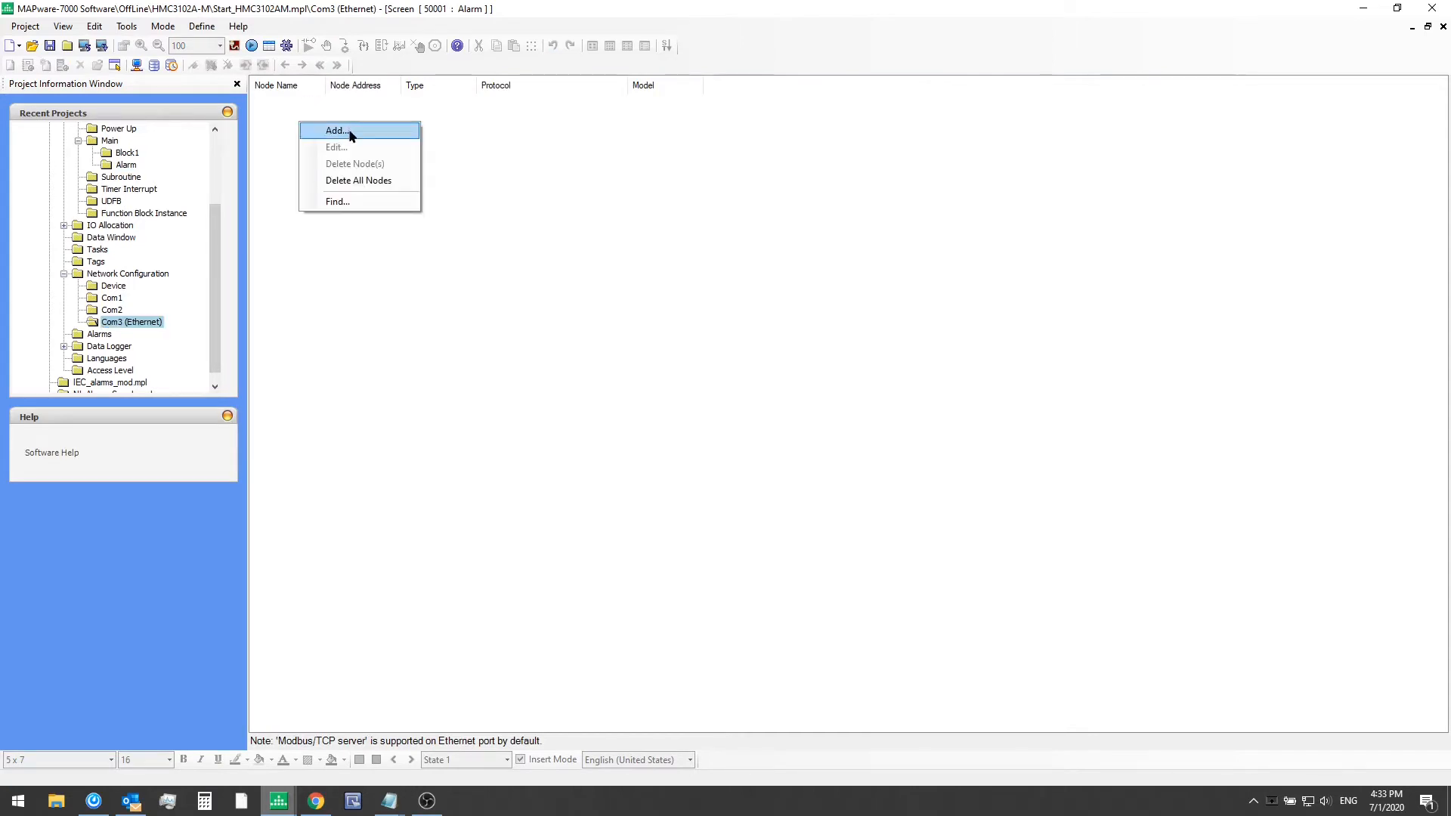
{"action": "left_click", "coordinate": [324, 133]}
{"action": "left_click", "coordinate": [846, 387]}
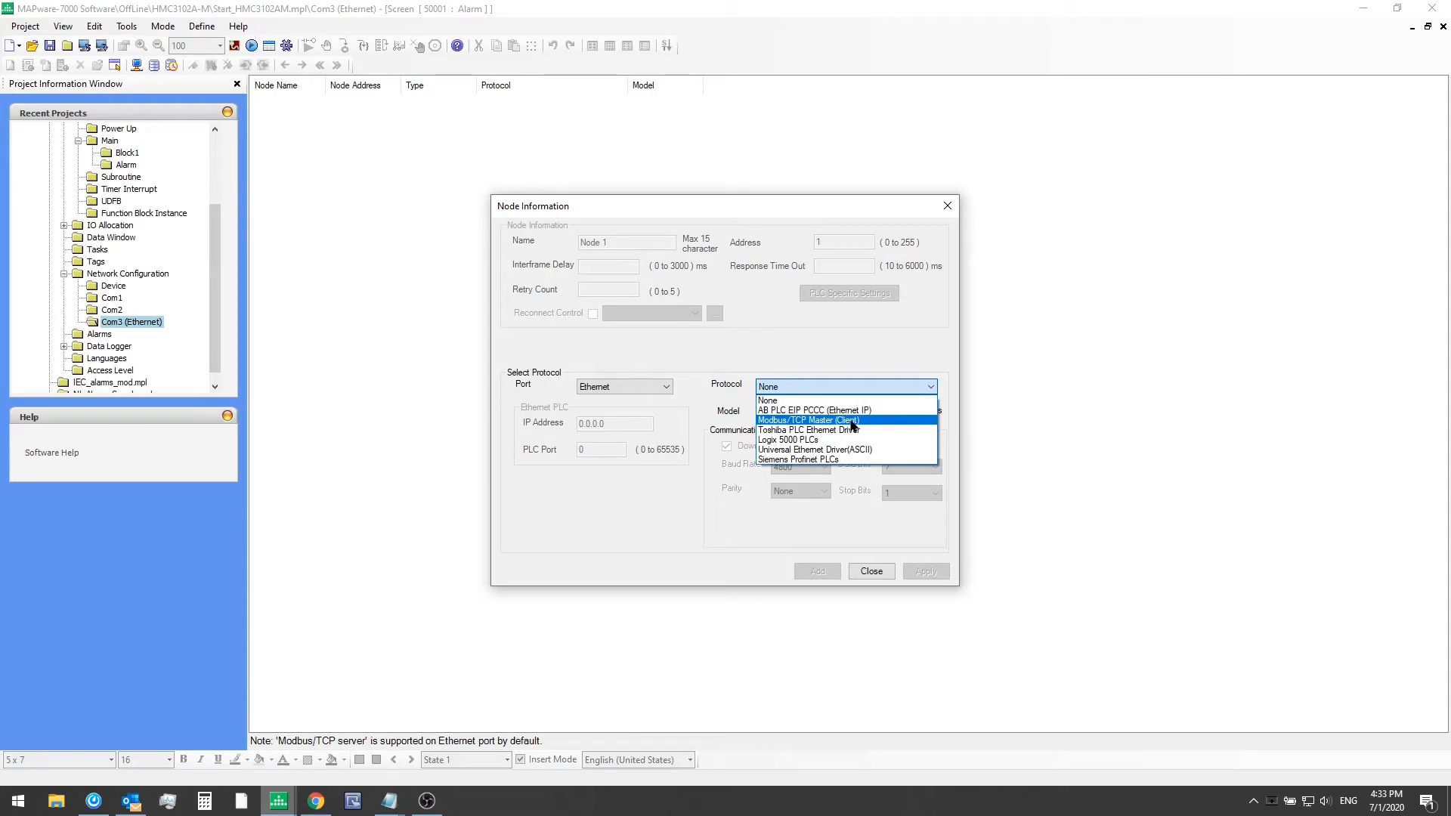
{"action": "left_click", "coordinate": [851, 421]}
{"action": "left_click", "coordinate": [869, 412]}
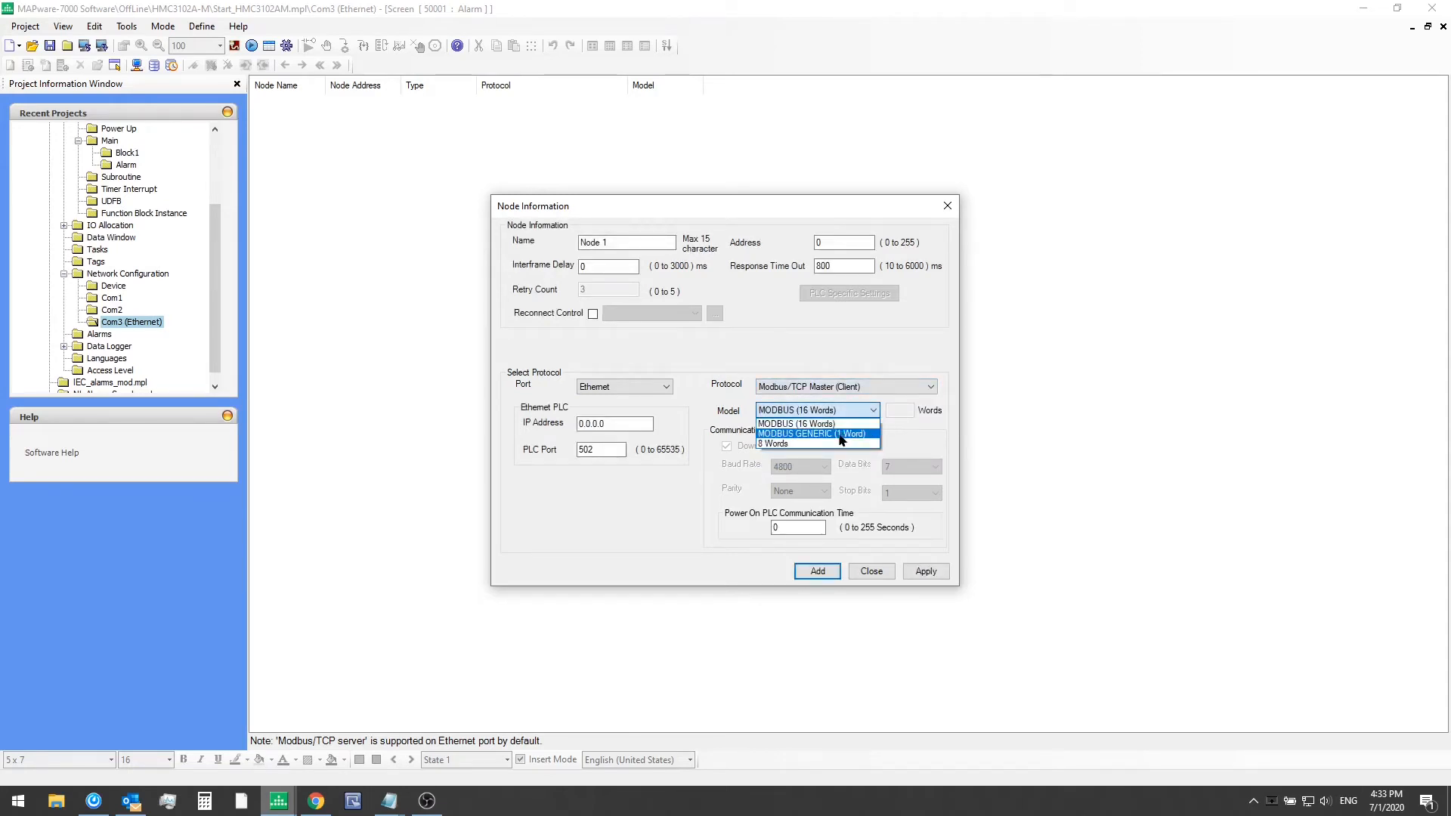
{"action": "left_click", "coordinate": [848, 435]}
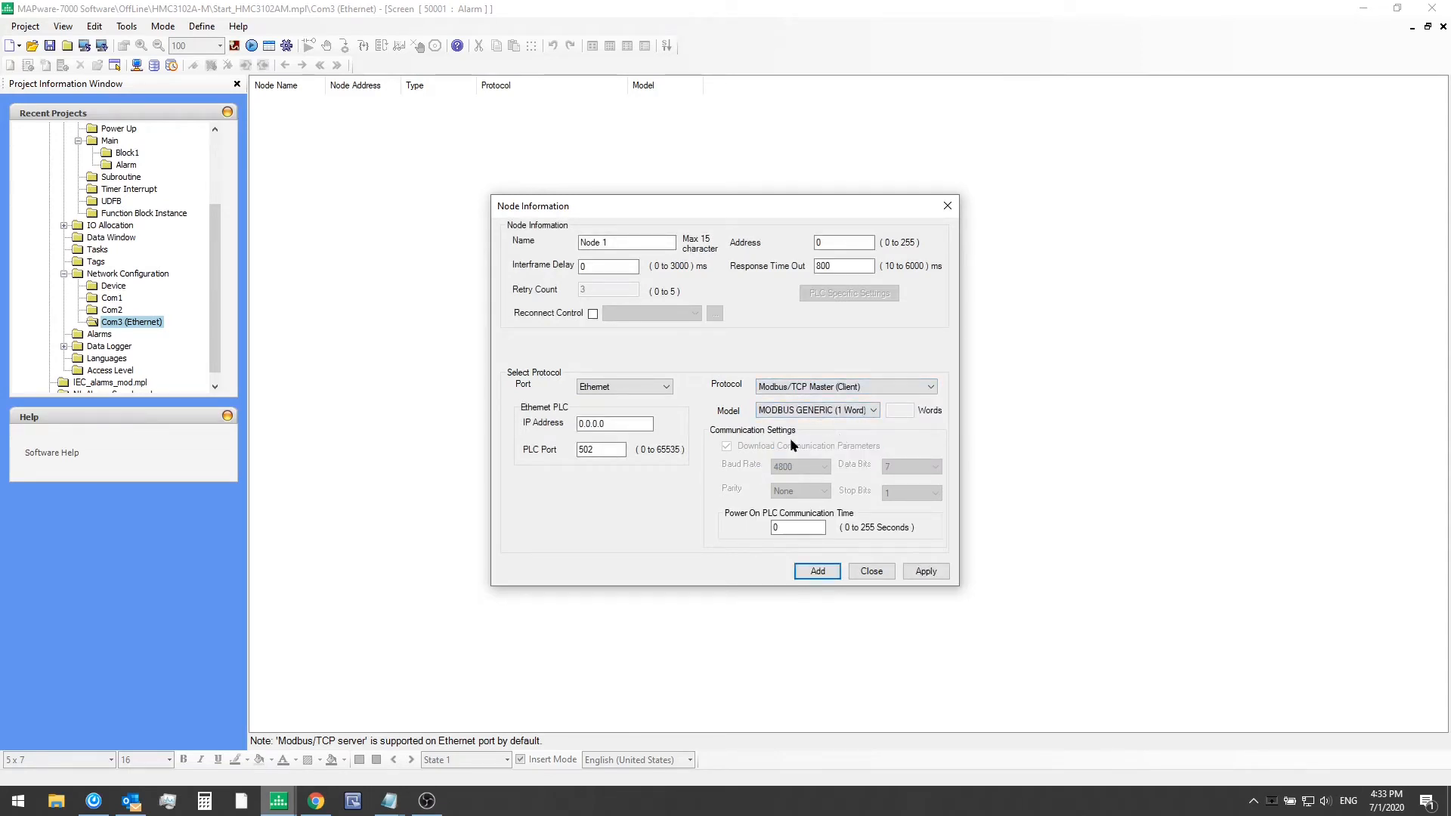
- Set the node's IP address to 192.168.254.30, name it MLC2E, and add it to the network configuration
{"action": "double_click", "coordinate": [603, 424]}
{"action": "type", "text": "192.168.254.3"}
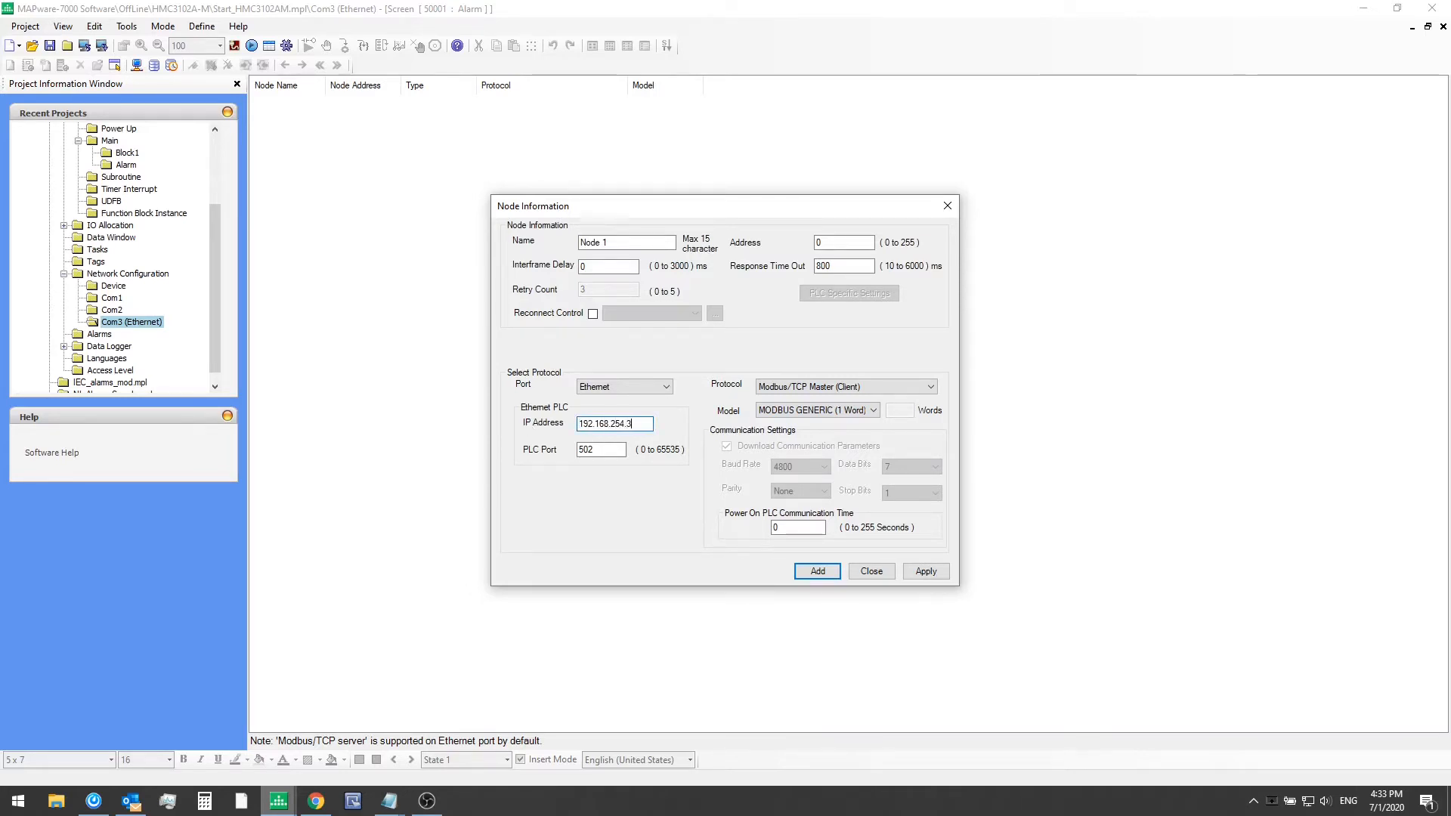
{"action": "type", "text": "0"}
{"action": "left_click_drag", "start_coordinate": [669, 242], "coordinate": [523, 242]}
{"action": "type", "text": "MLC2E"}
{"action": "left_click", "coordinate": [818, 571]}
{"action": "left_click", "coordinate": [882, 572]}
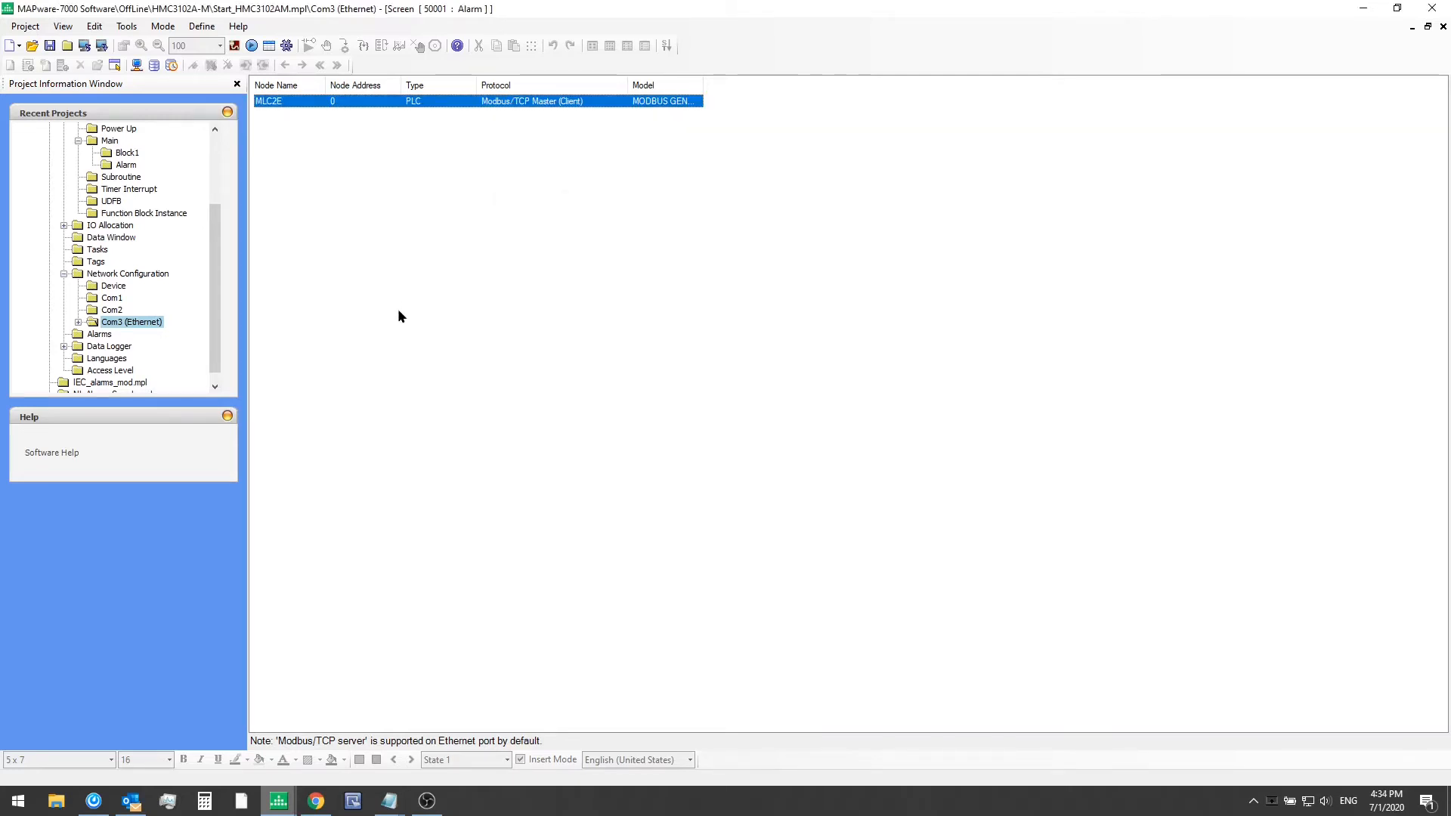
- Show only the User Defined category in the project's tag list
{"action": "left_click", "coordinate": [95, 262]}
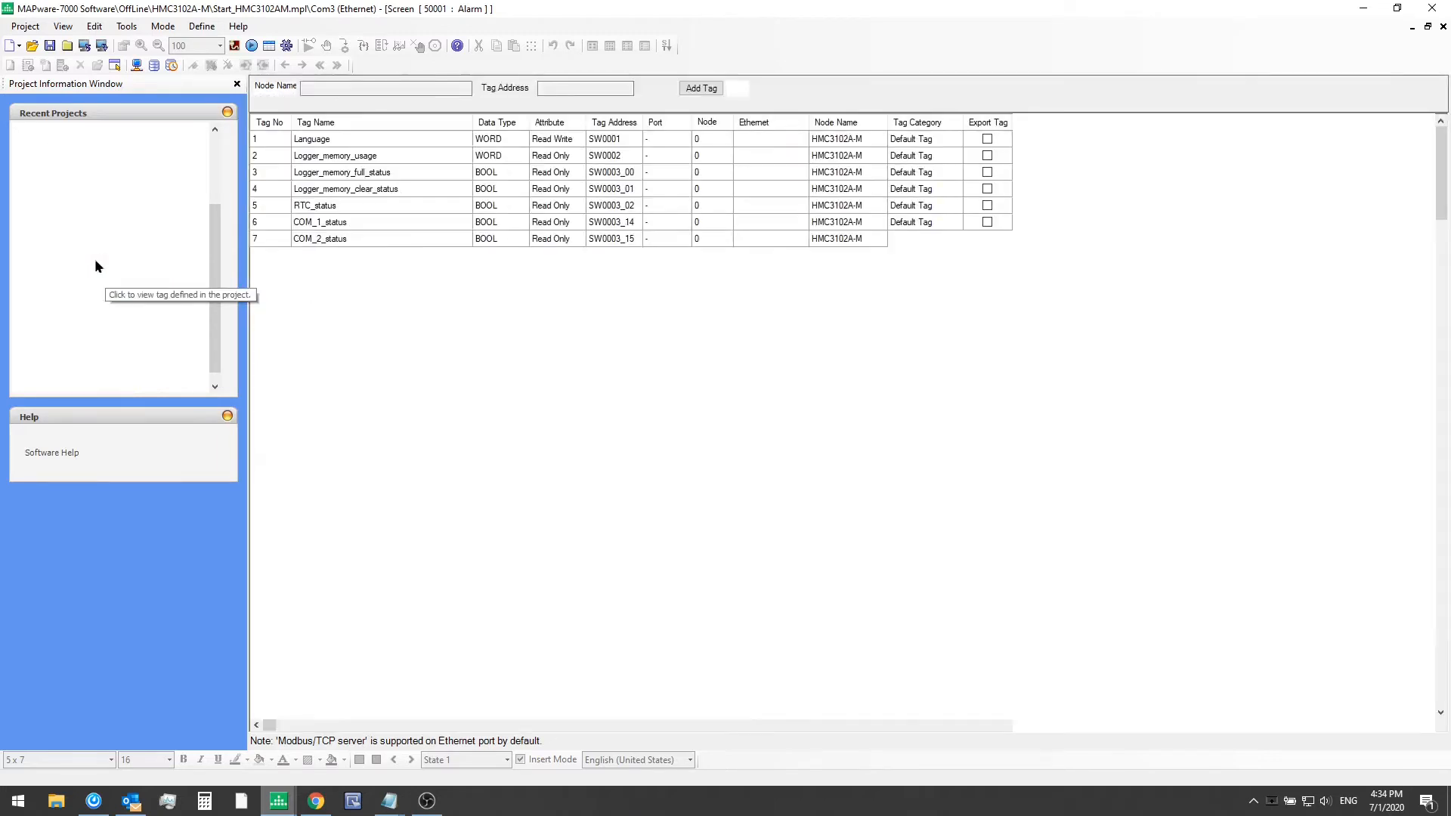
{"action": "left_click", "coordinate": [737, 89]}
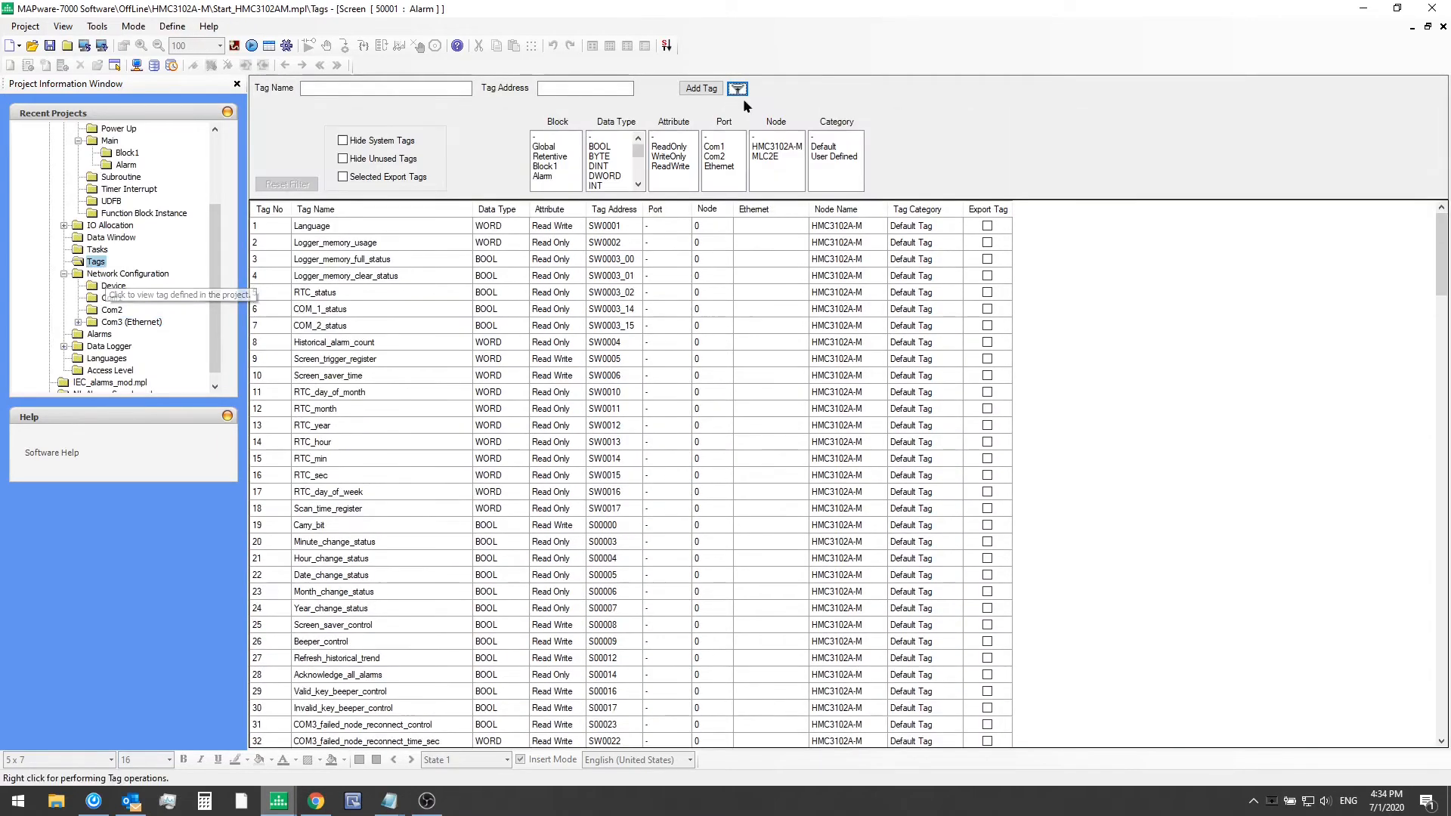
{"action": "left_click", "coordinate": [831, 156]}
- Start a new tag on the MLC2E Modbus/TCP node with register type Coils
{"action": "left_click", "coordinate": [701, 88]}
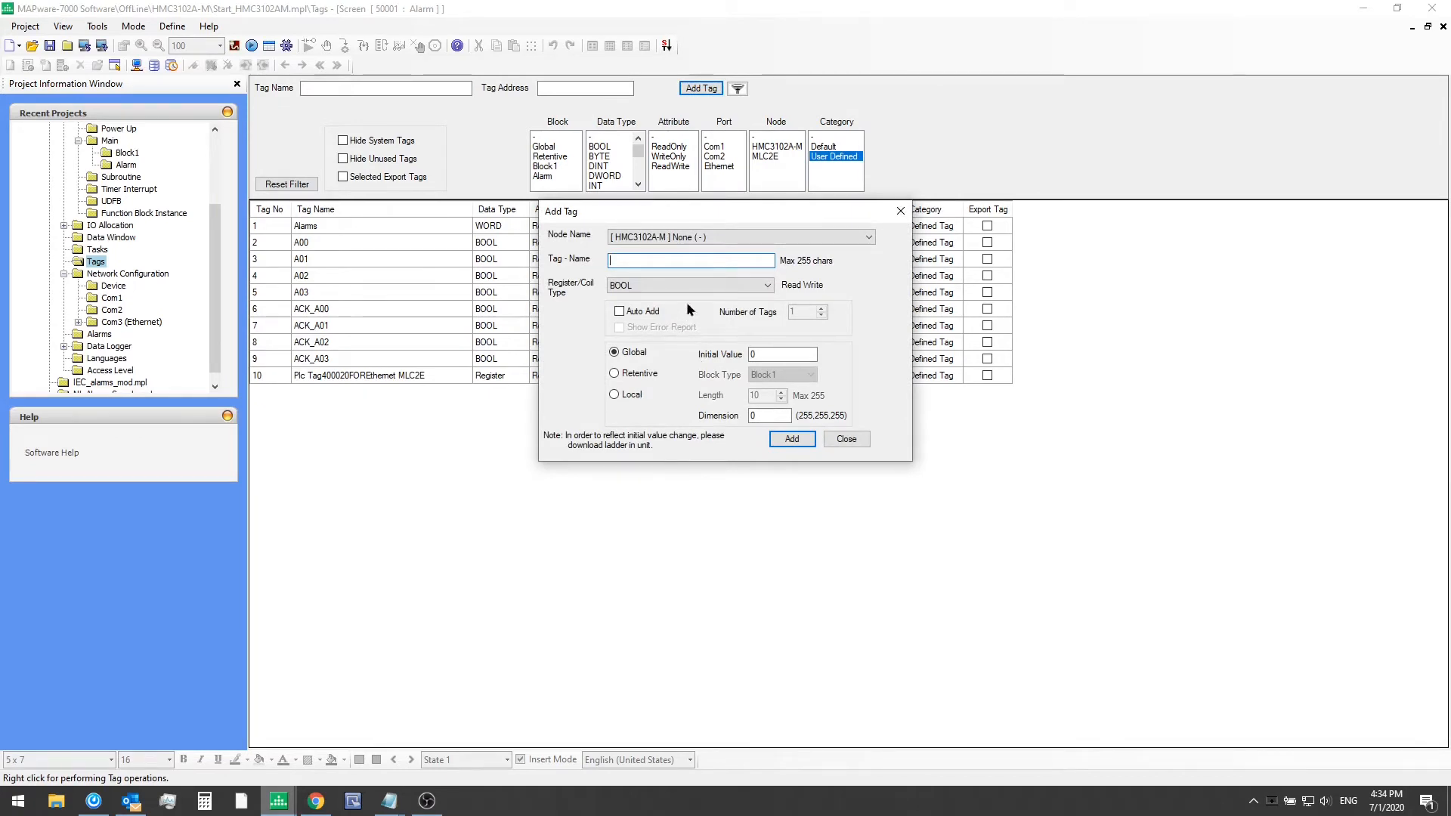
{"action": "left_click", "coordinate": [679, 288]}
{"action": "left_click", "coordinate": [684, 298]}
{"action": "left_click", "coordinate": [696, 238]}
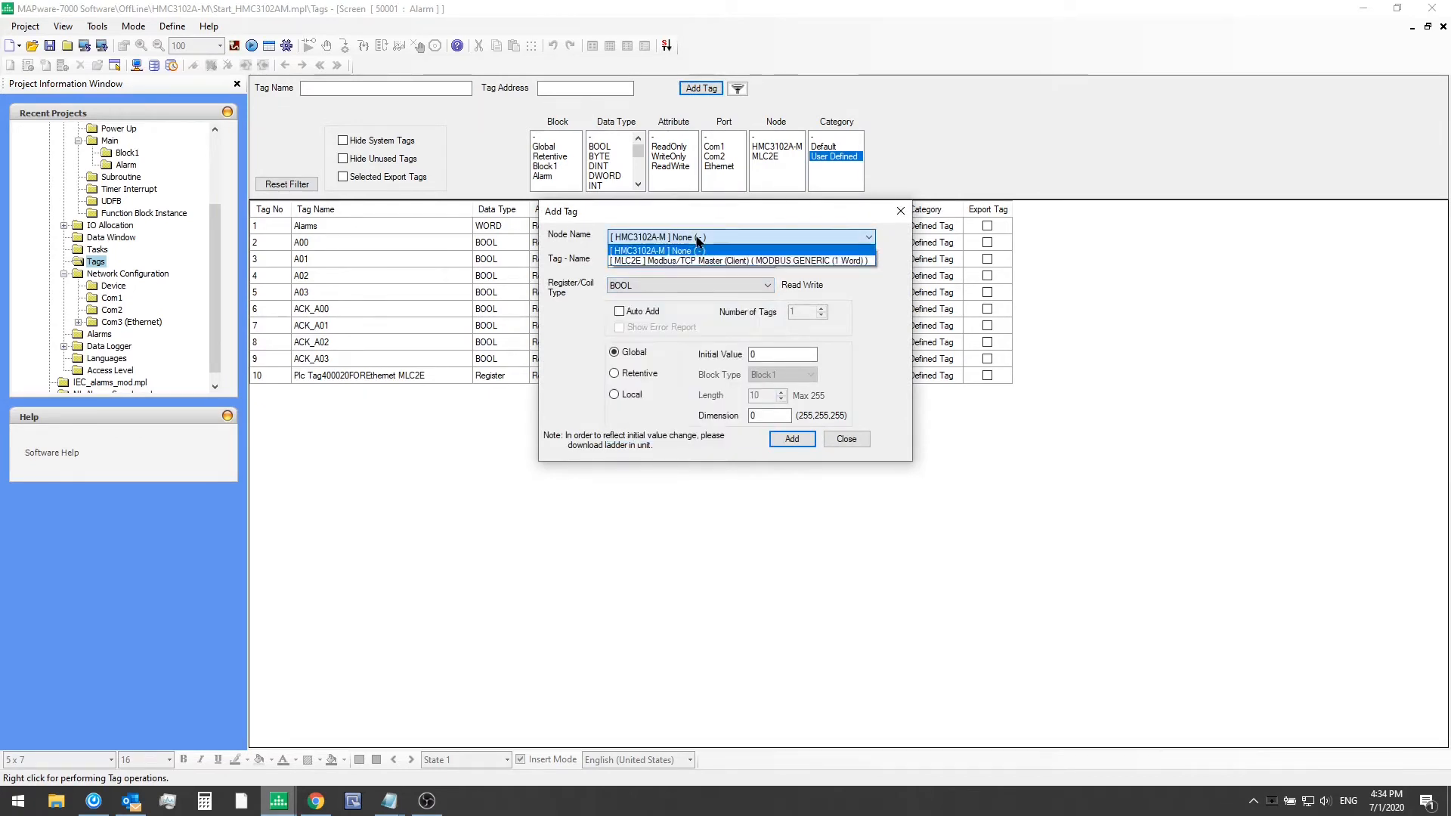
{"action": "left_click", "coordinate": [693, 262]}
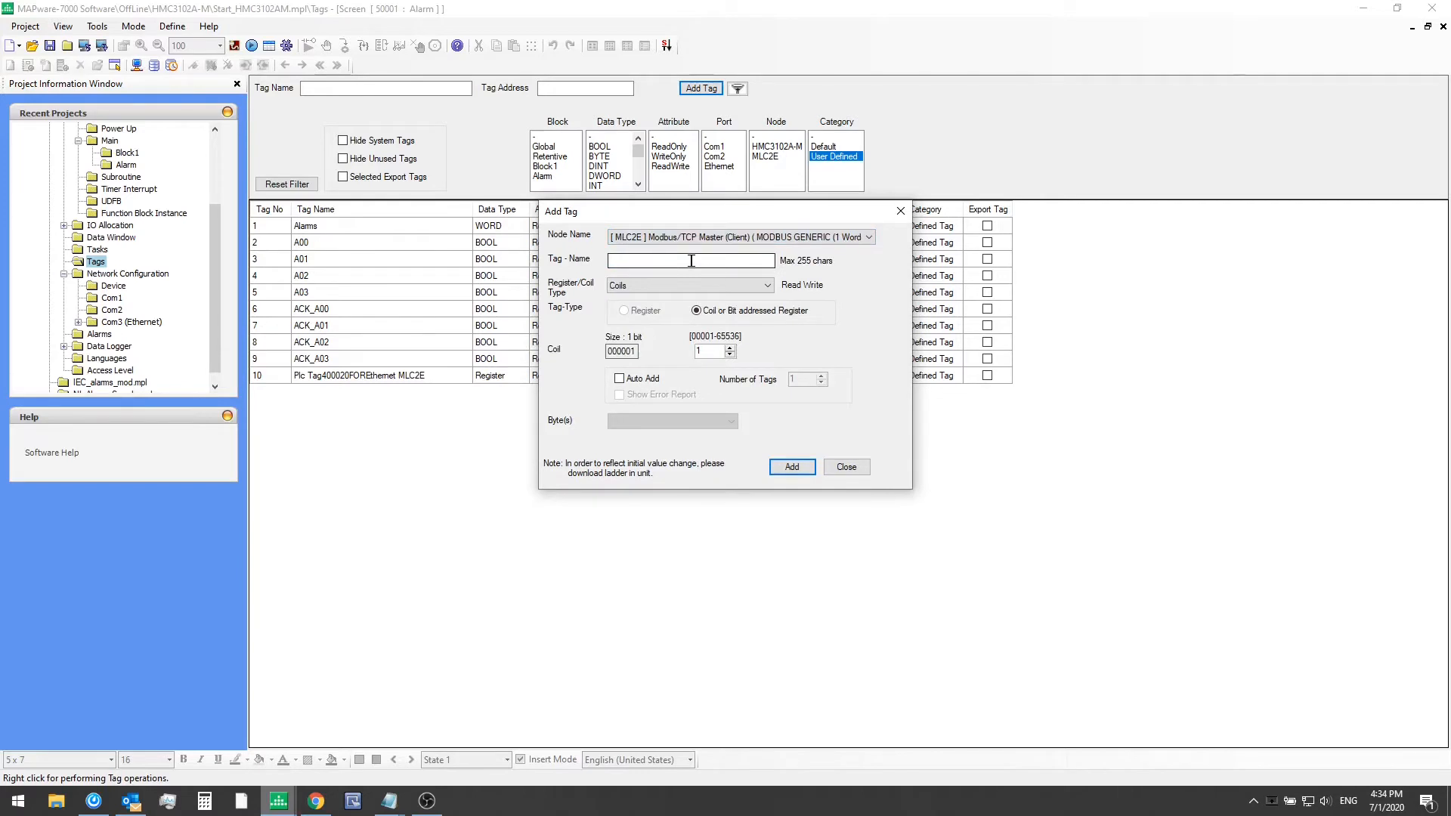
{"action": "left_click", "coordinate": [674, 287]}
{"action": "left_click", "coordinate": [674, 287]}
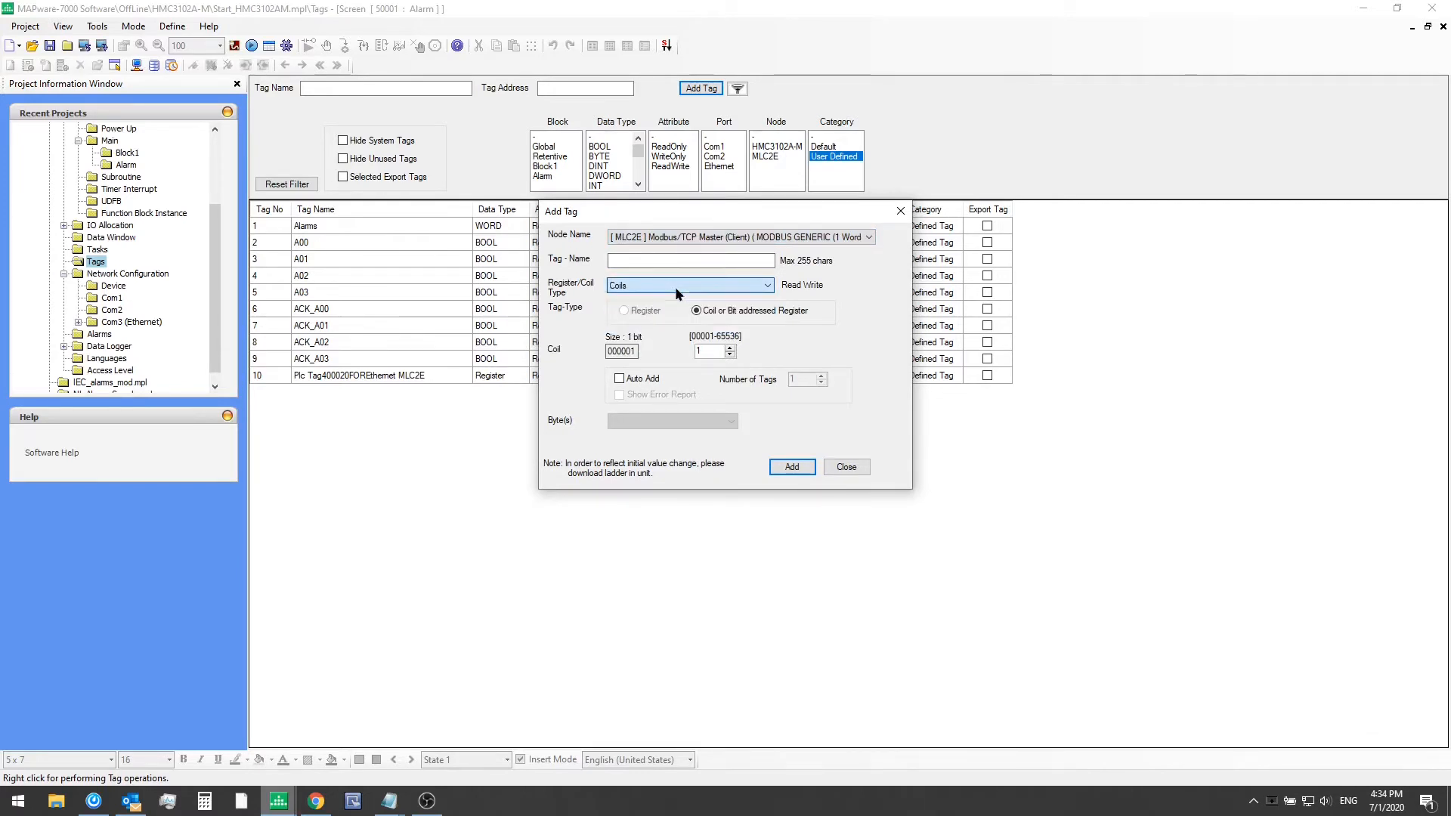
- Name the tag OutputCoil and auto-add four tags starting at coil address 38
{"action": "left_click", "coordinate": [680, 261]}
{"action": "type", "text": "Out"}
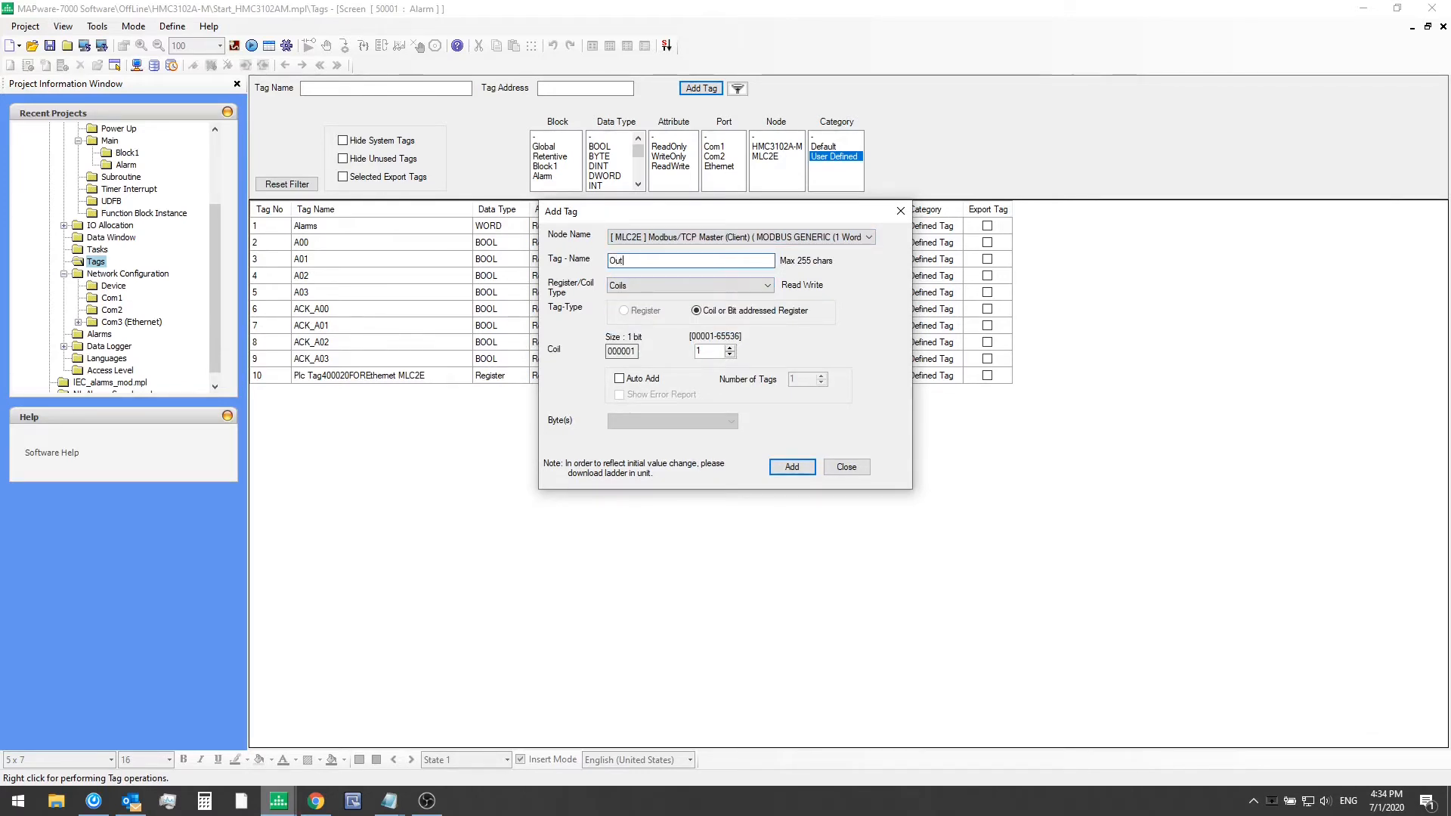
{"action": "type", "text": "putCoil"}
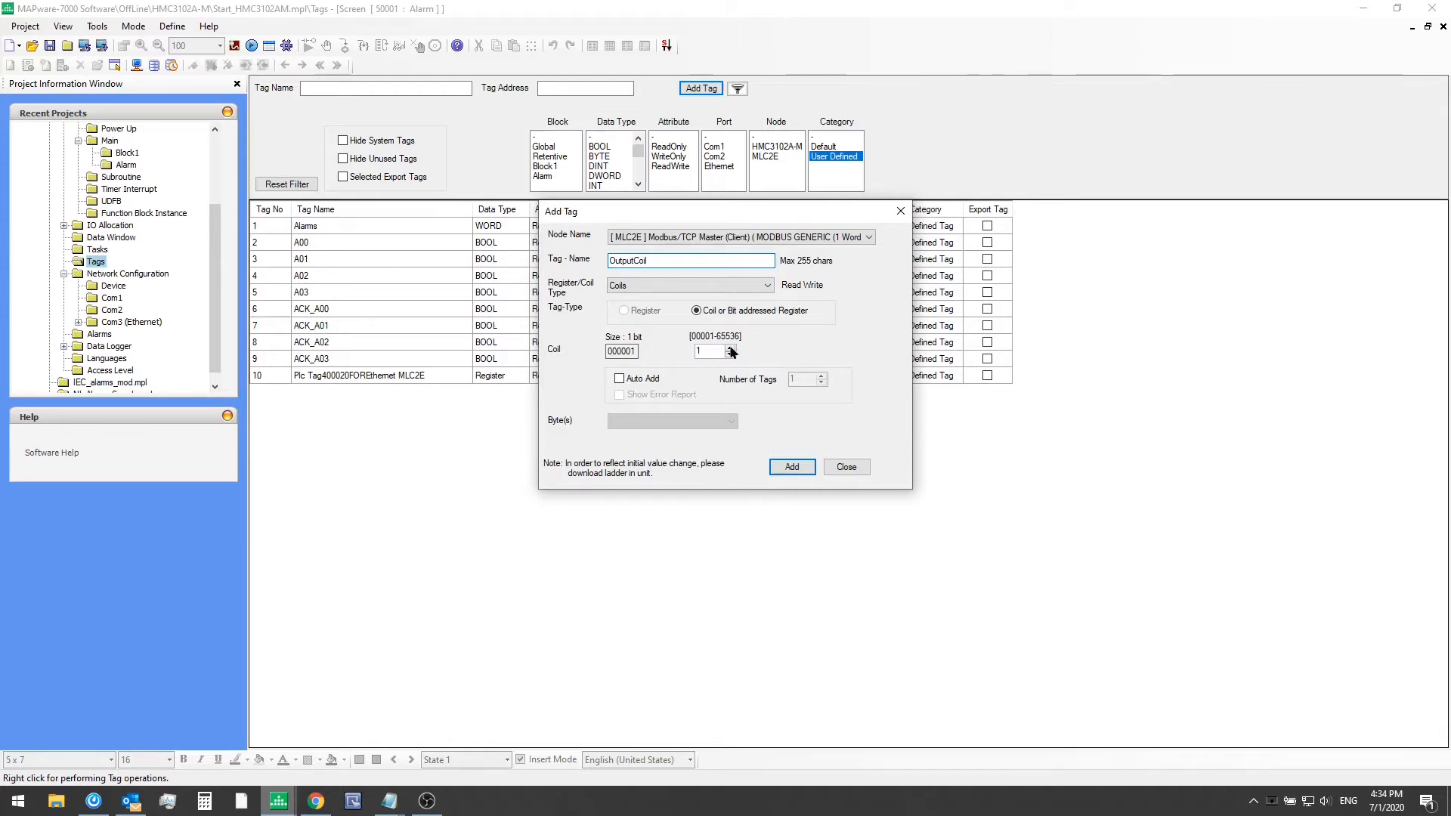
{"action": "left_click", "coordinate": [619, 378]}
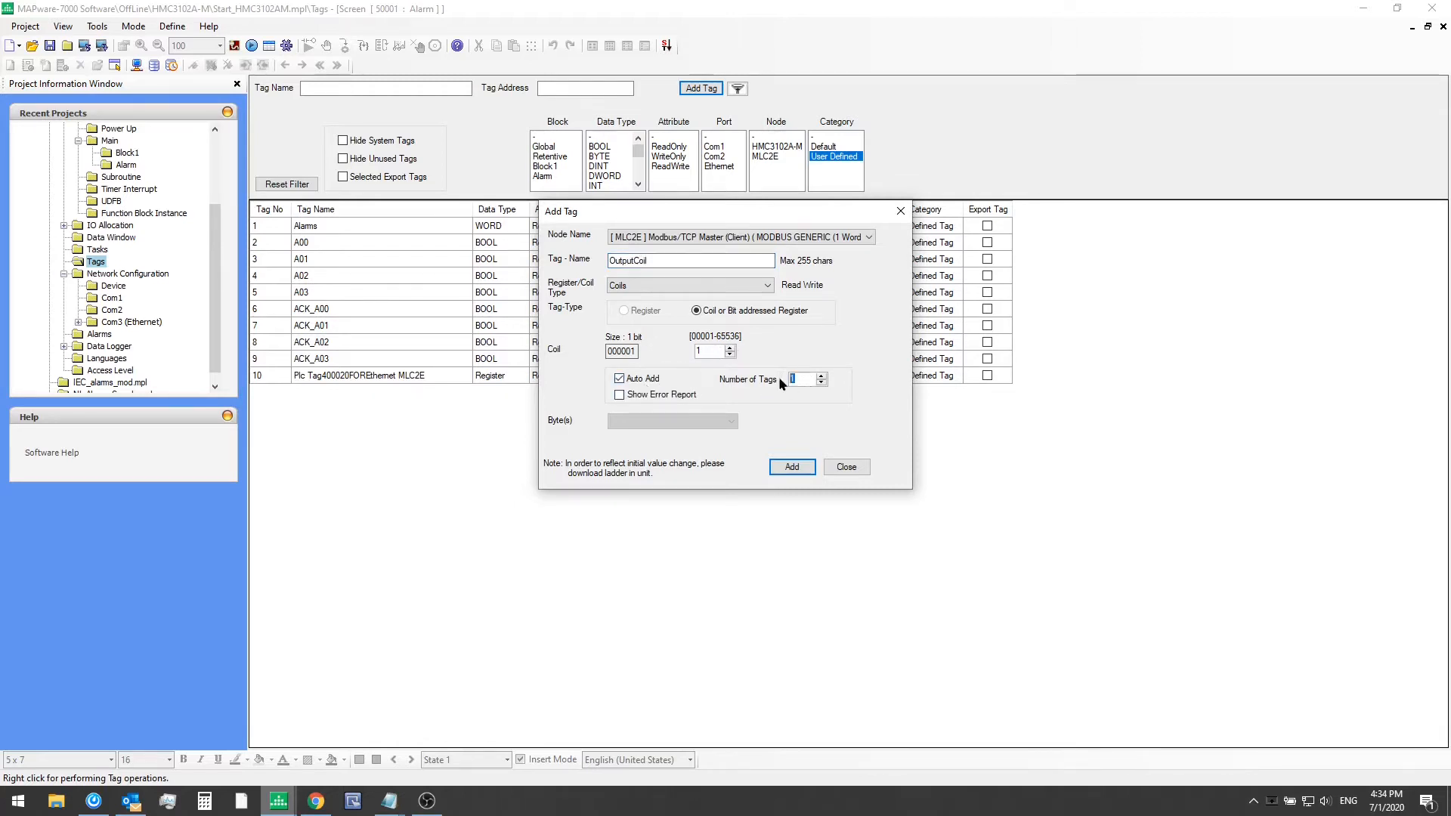
{"action": "type", "text": "4"}
{"action": "key", "text": "Tab"}
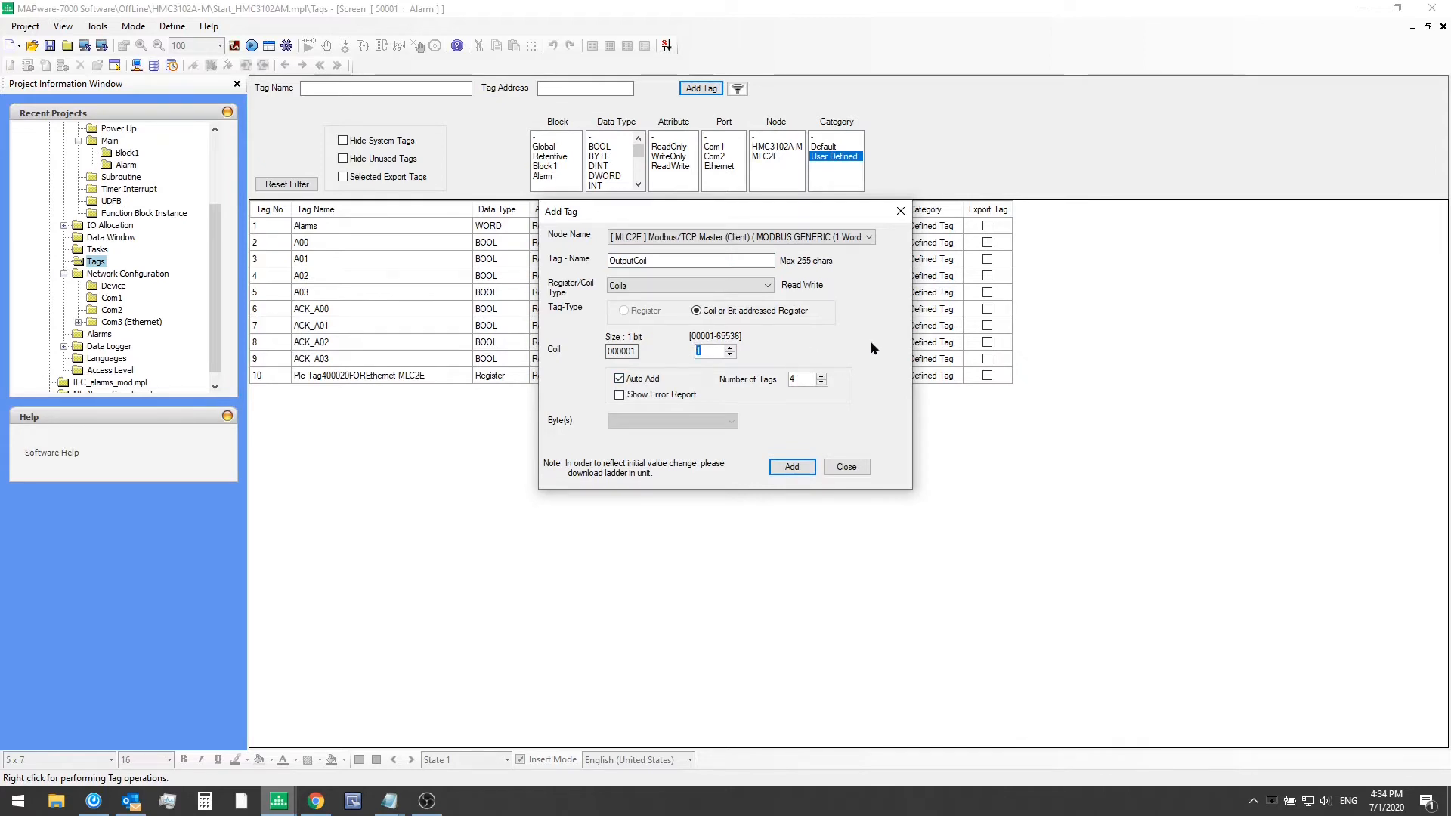
{"action": "type", "text": "38"}
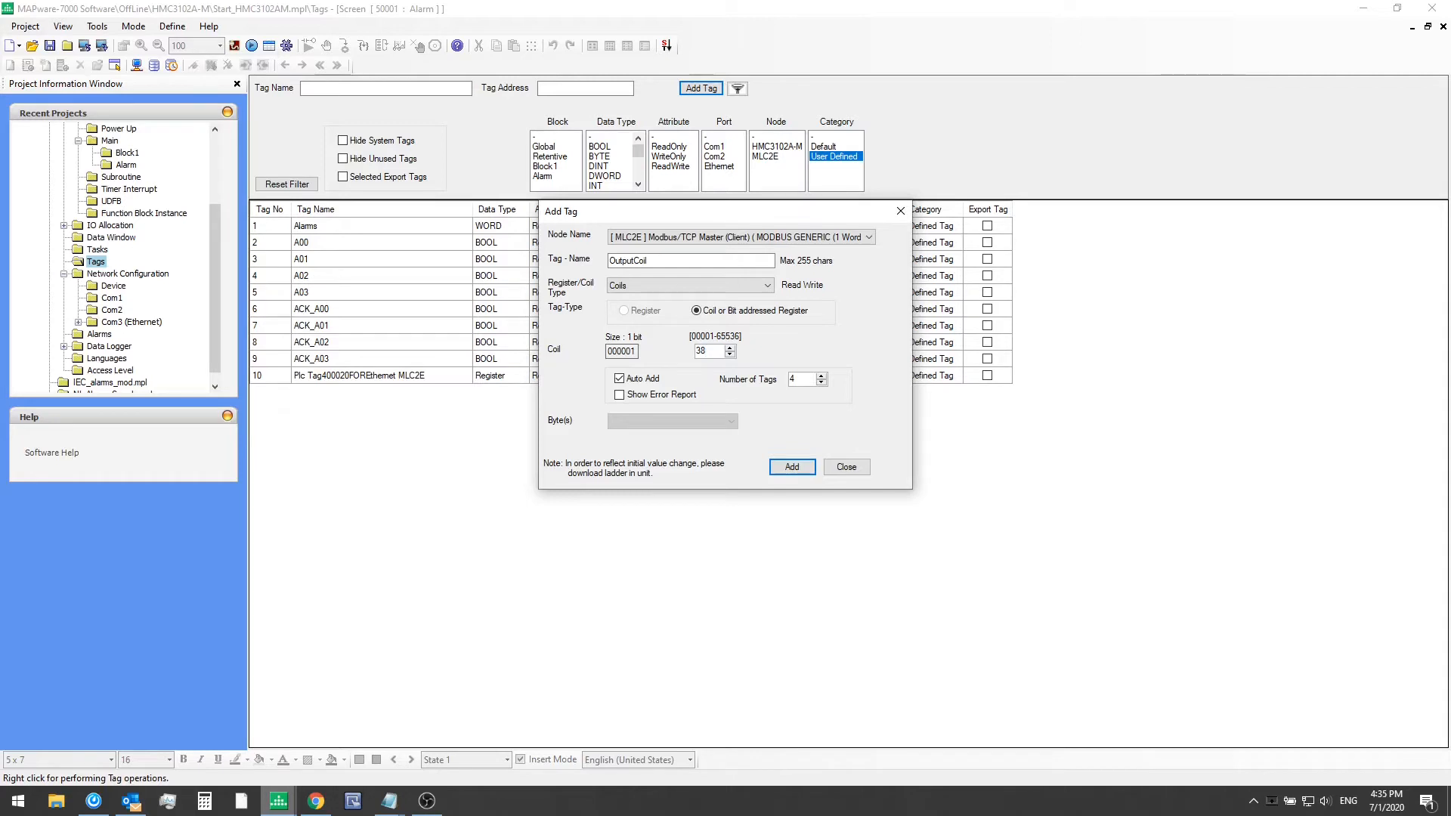
{"action": "left_click", "coordinate": [791, 466]}
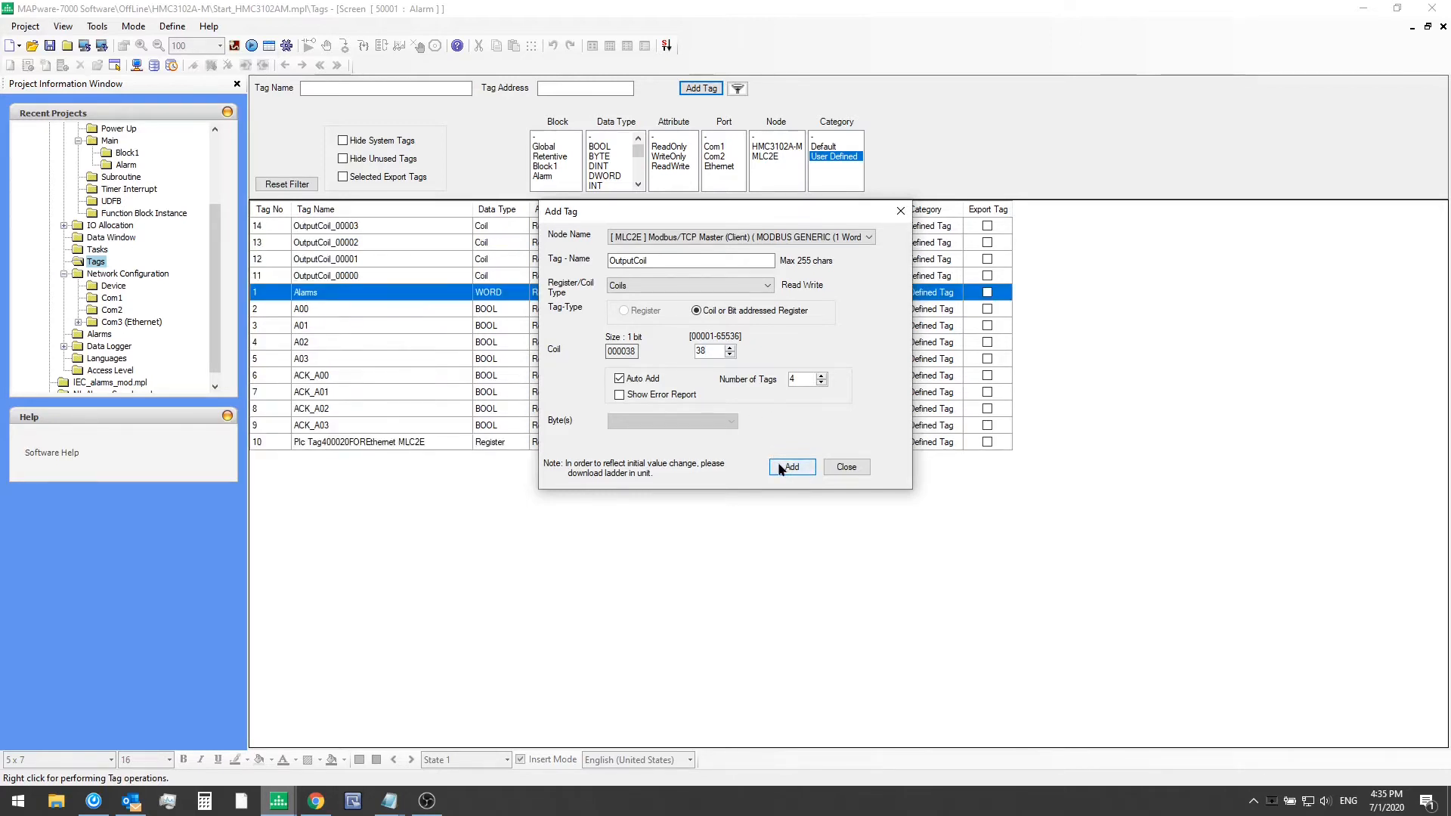
{"action": "left_click", "coordinate": [846, 467]}
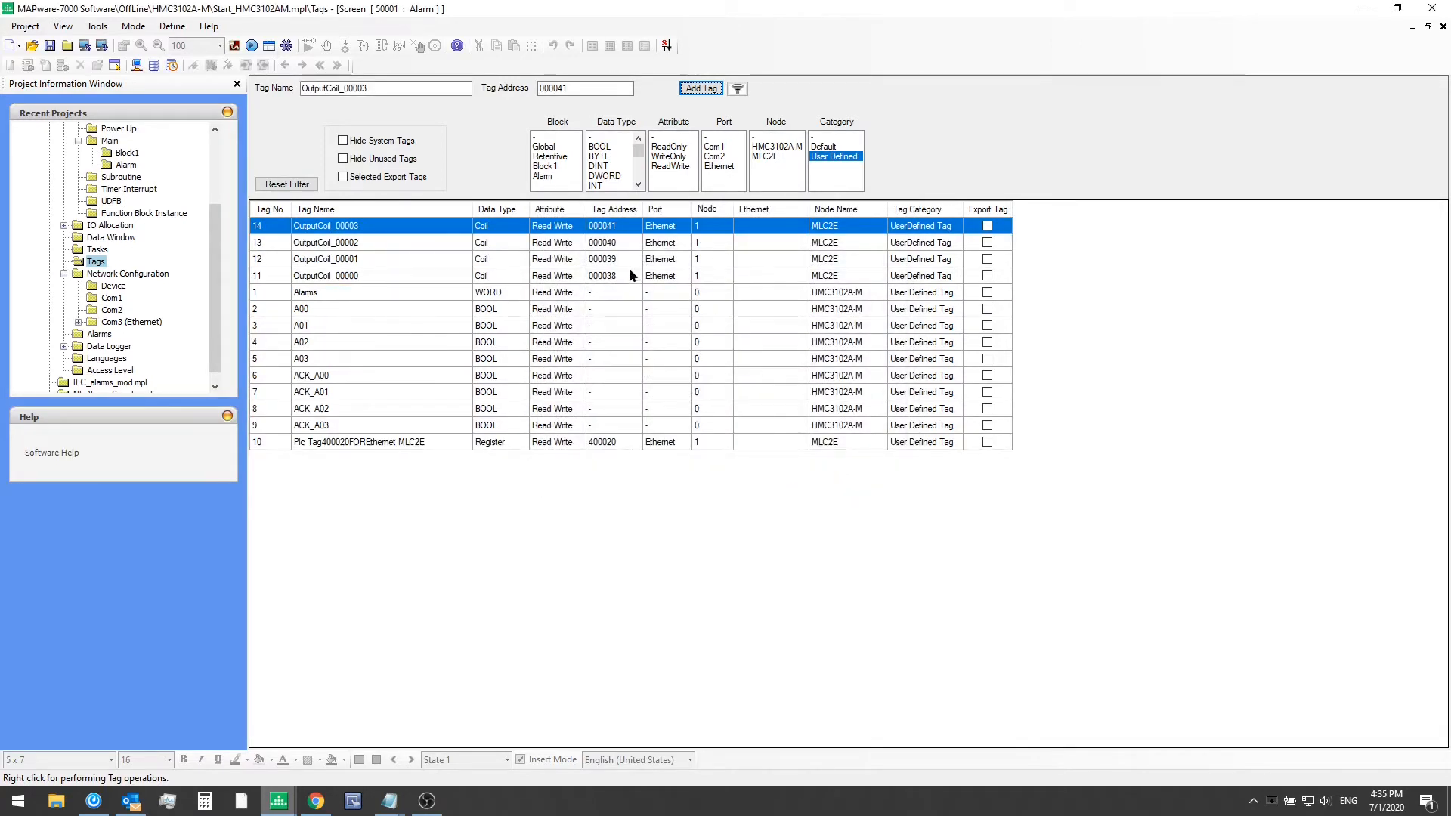
{"action": "left_click_drag", "start_coordinate": [621, 280], "coordinate": [630, 227]}
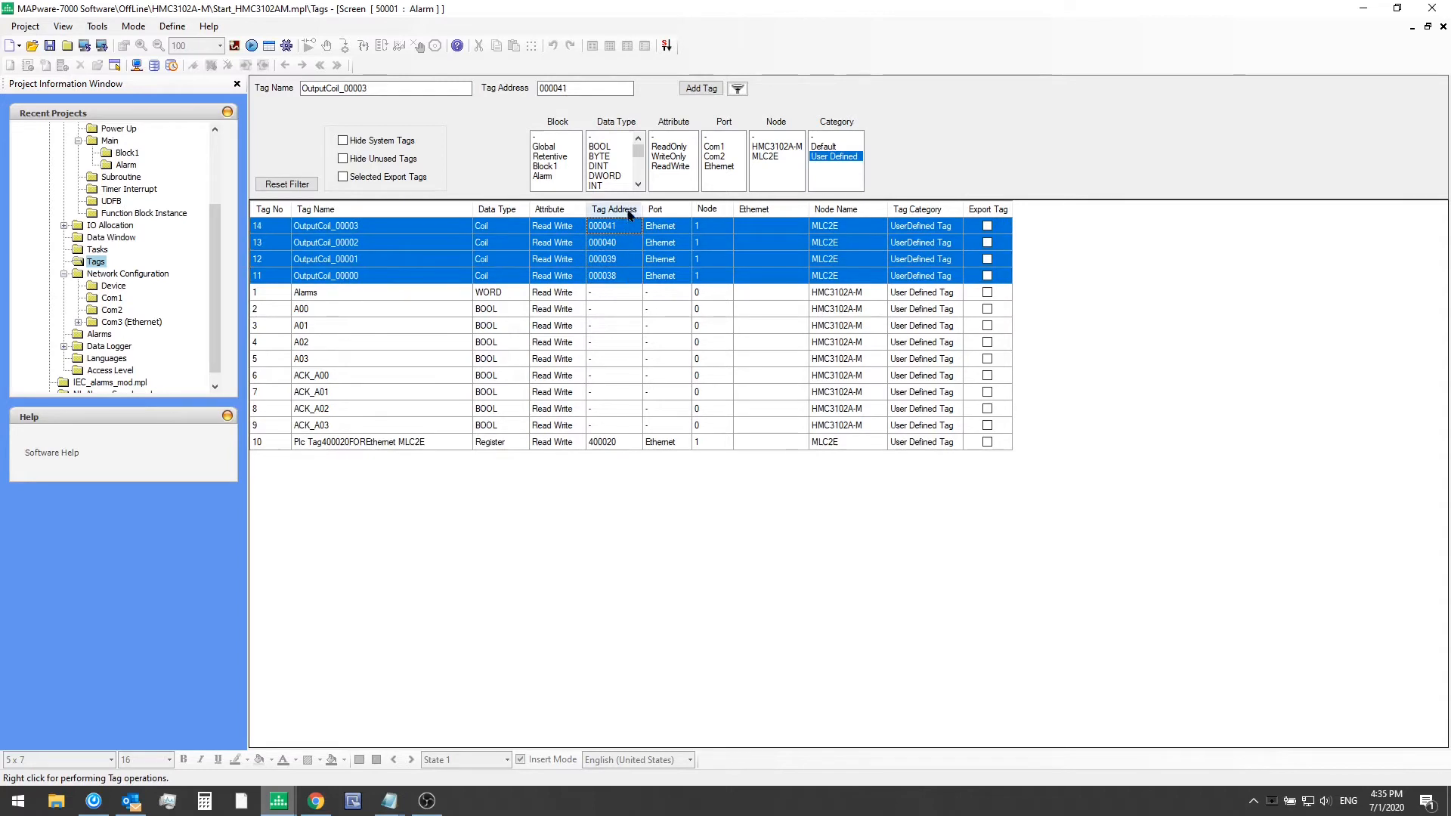
{"action": "left_click", "coordinate": [630, 282]}
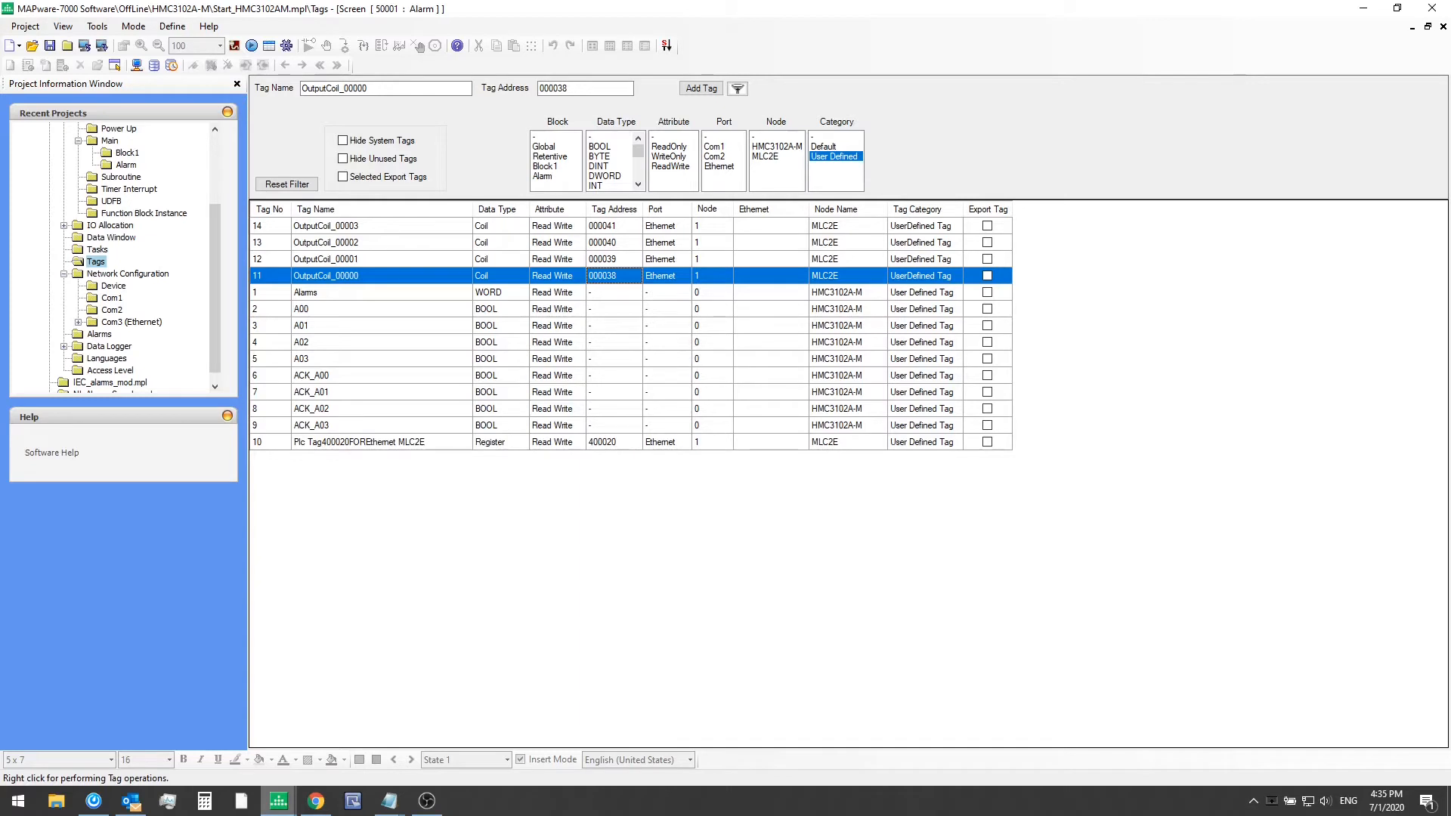
- Auto-add four global BOOL tags named local_Output on the HMC3102A-M node
{"action": "left_click", "coordinate": [701, 89]}
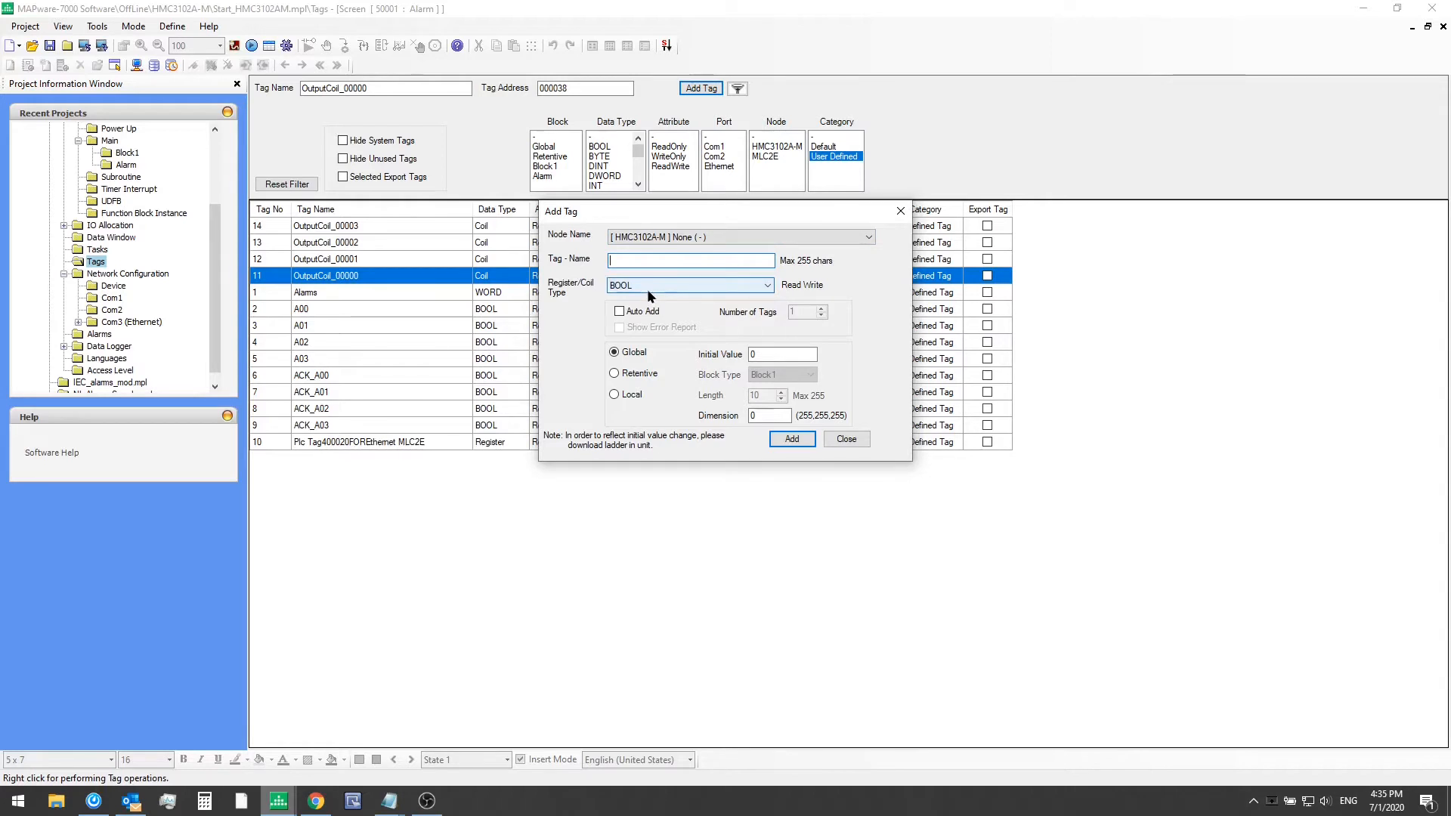
{"action": "type", "text": "local_Output"}
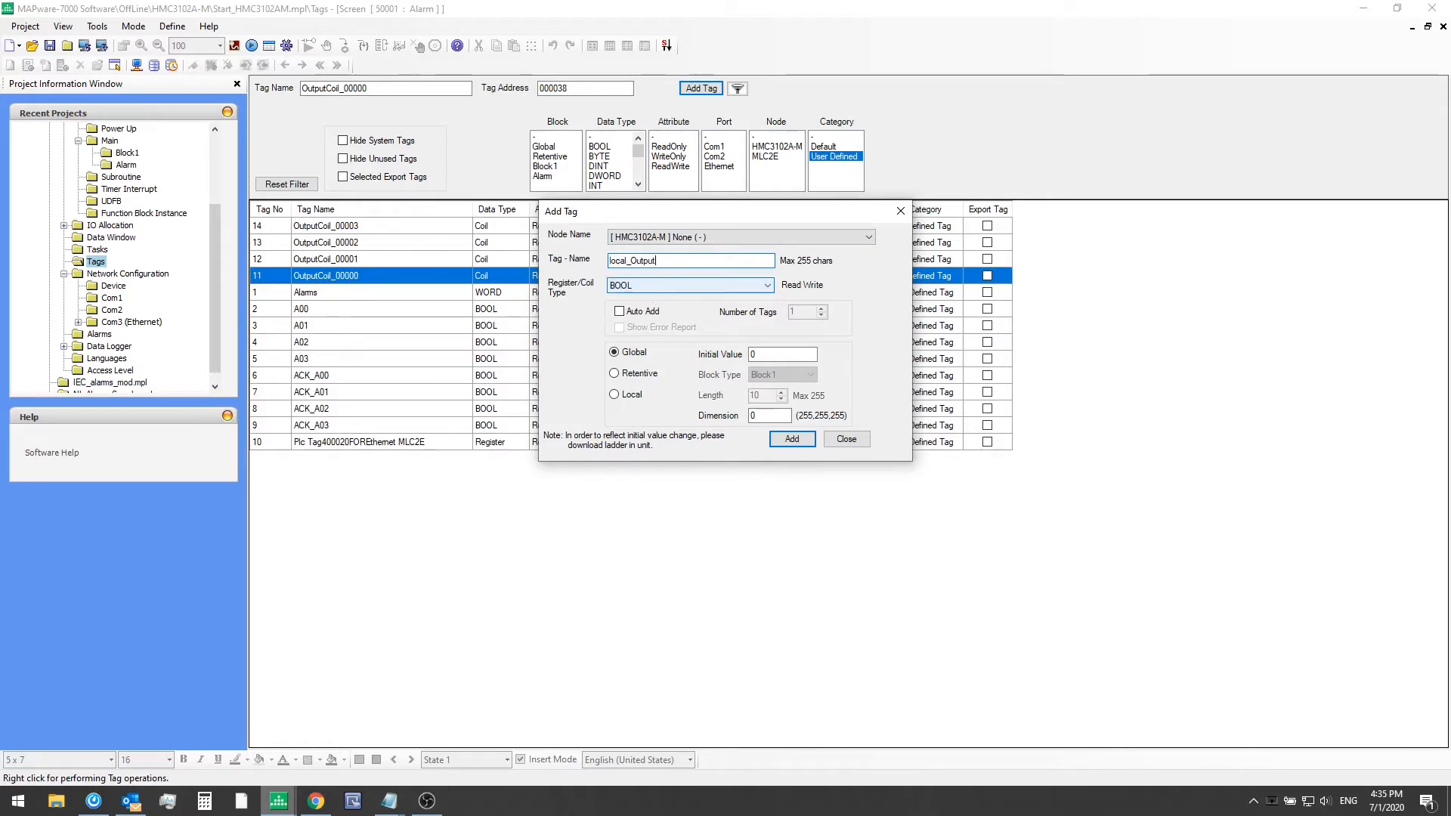
{"action": "left_click", "coordinate": [620, 311]}
{"action": "left_click_drag", "start_coordinate": [800, 311], "coordinate": [754, 310]}
{"action": "type", "text": "4"}
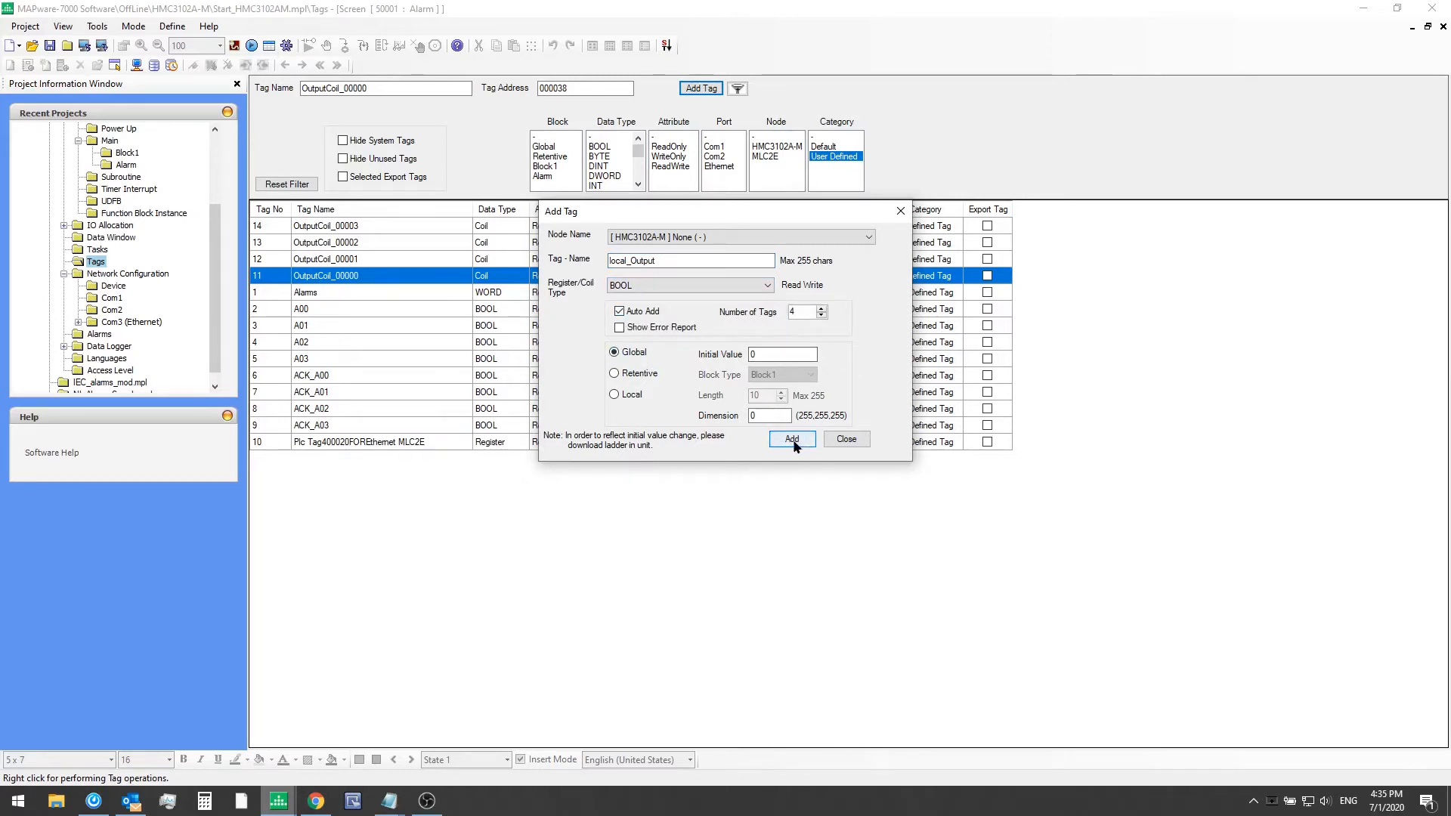
{"action": "left_click", "coordinate": [794, 441]}
- Auto-add four more global BOOL tags named ACK_Output on the HMC3102A-M node and finish adding tags
{"action": "left_click_drag", "start_coordinate": [737, 212], "coordinate": [726, 350]}
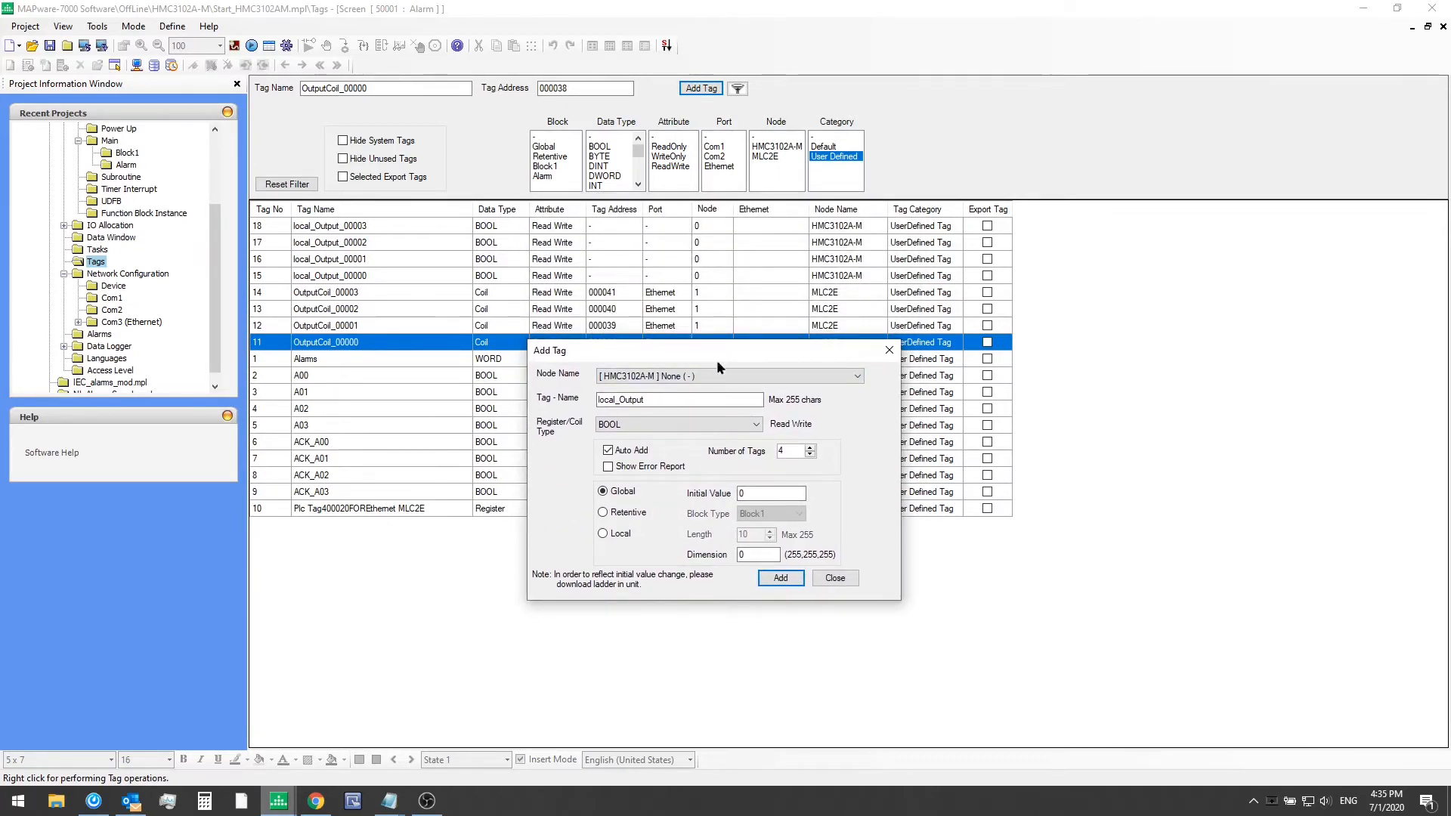
{"action": "left_click", "coordinate": [696, 377]}
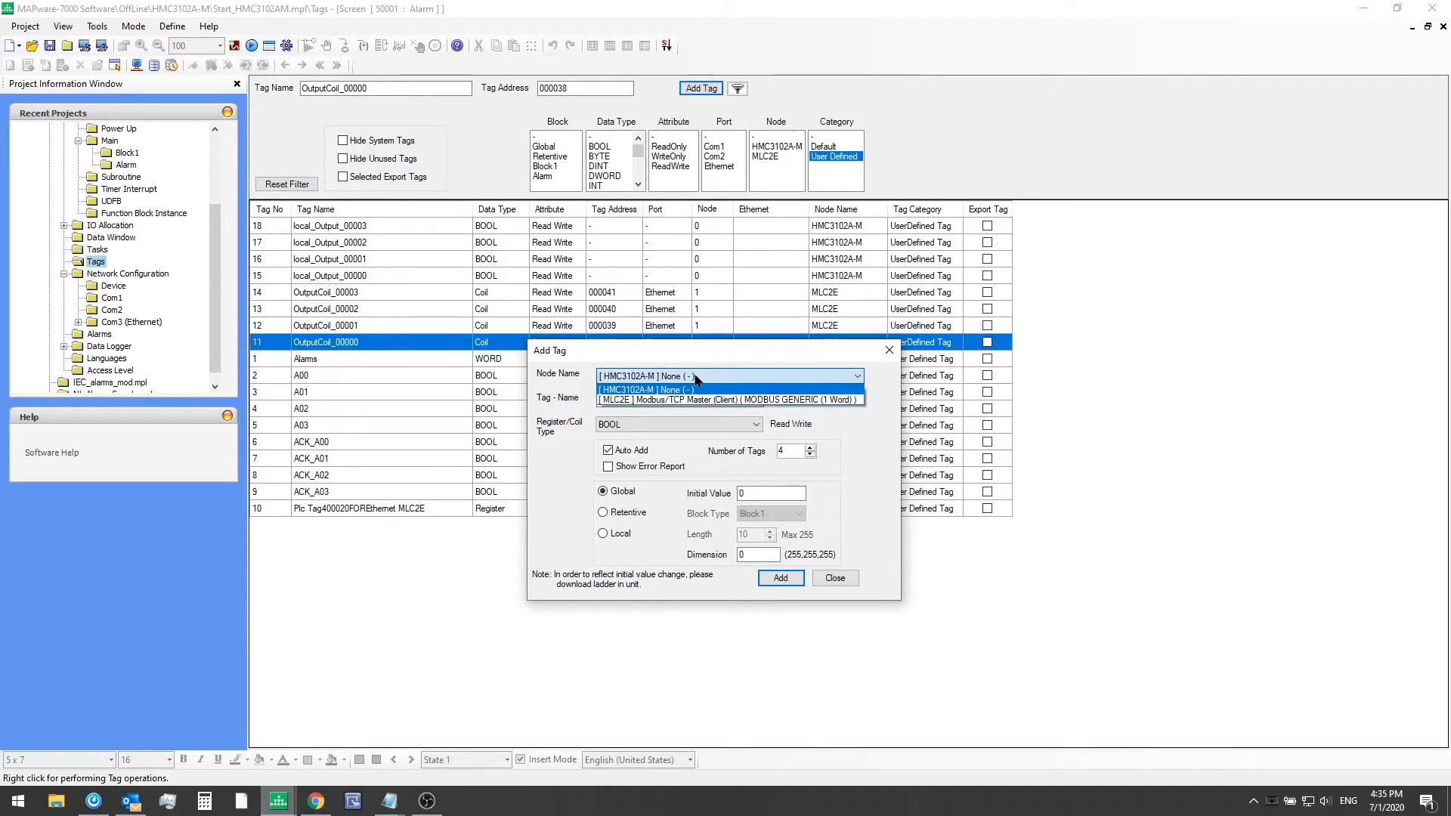
{"action": "left_click", "coordinate": [695, 376]}
{"action": "left_click", "coordinate": [681, 397]}
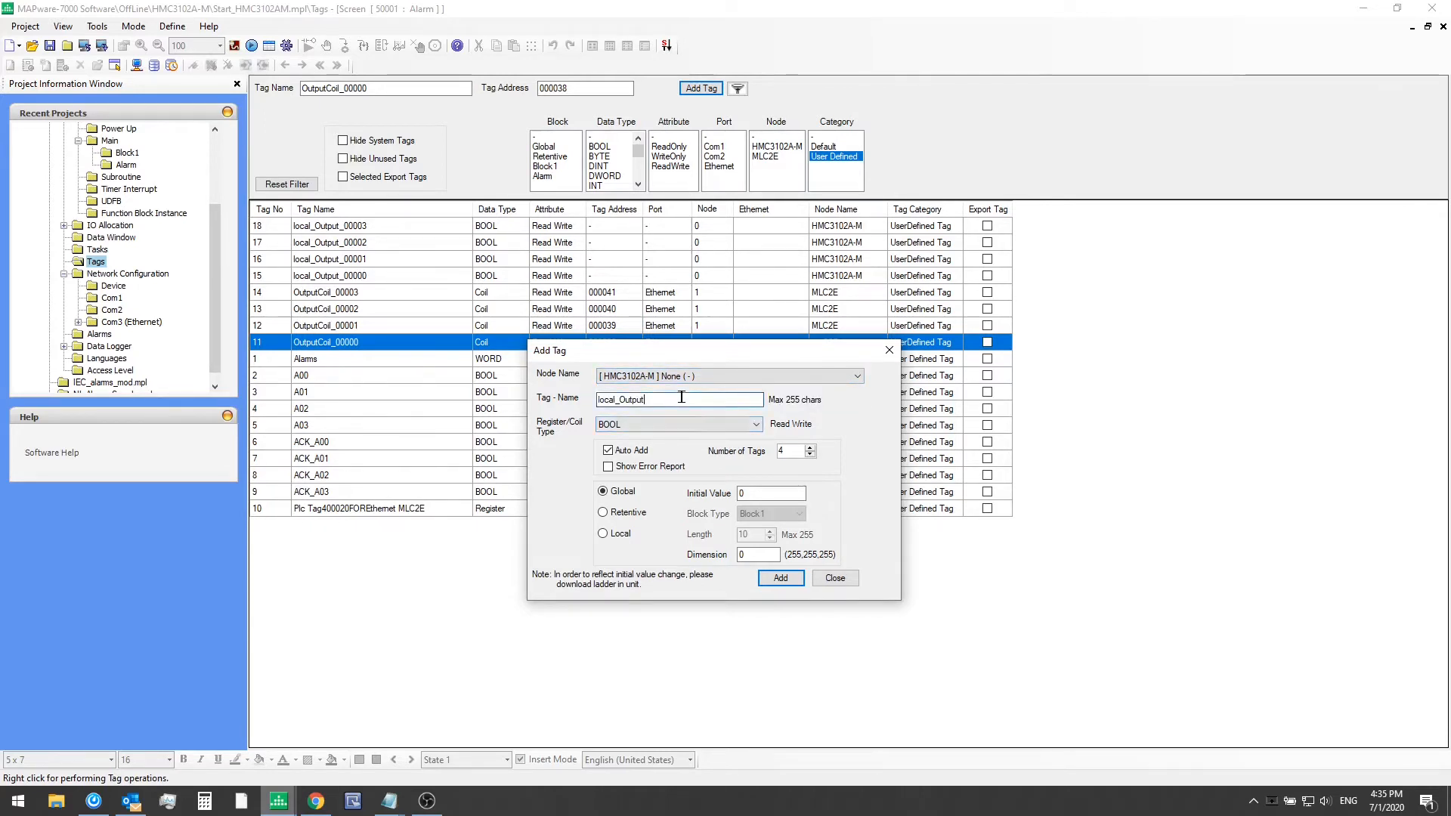
{"action": "double_click", "coordinate": [681, 398]}
{"action": "type", "text": "AC"}
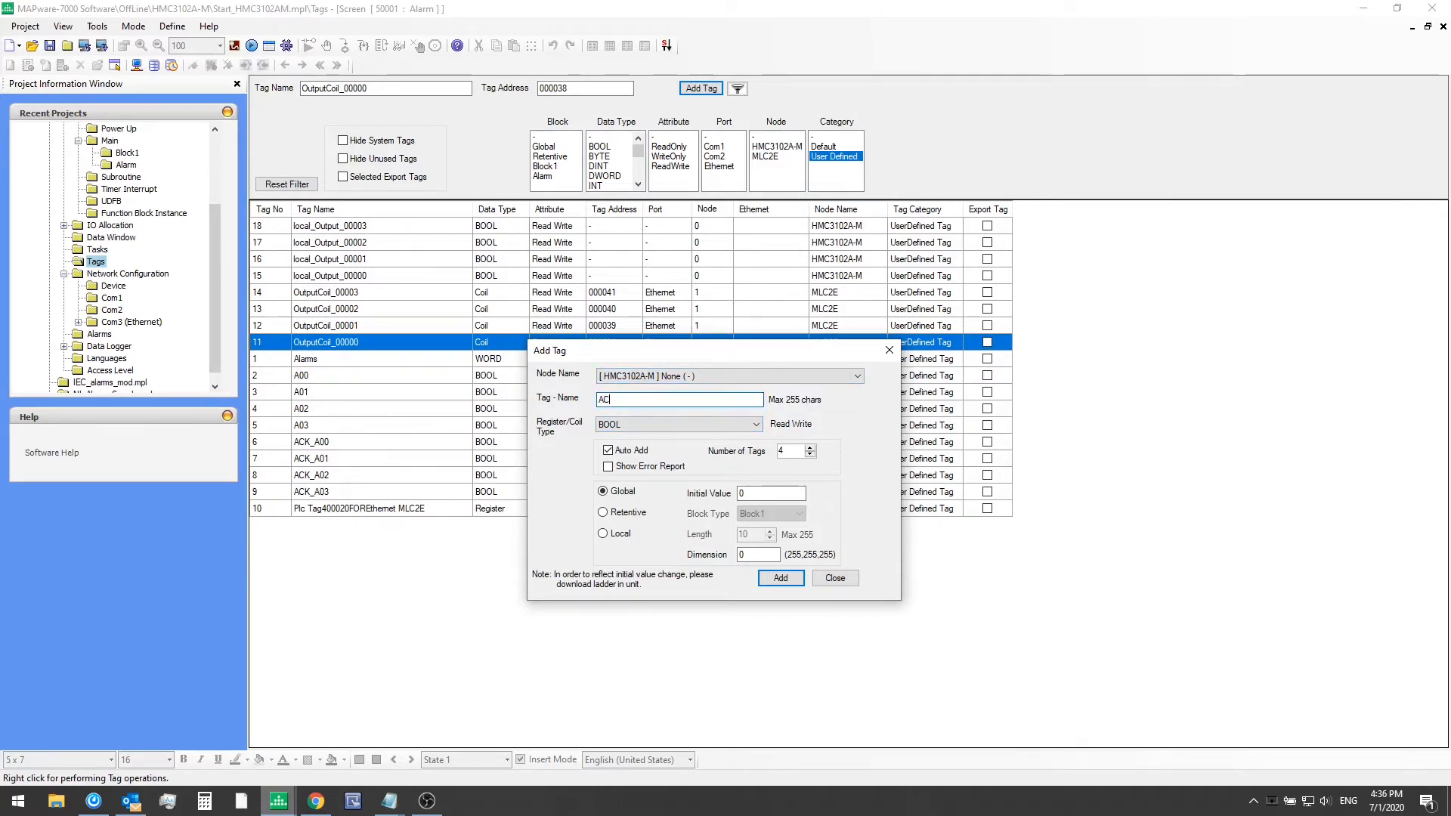
{"action": "type", "text": "K_Output"}
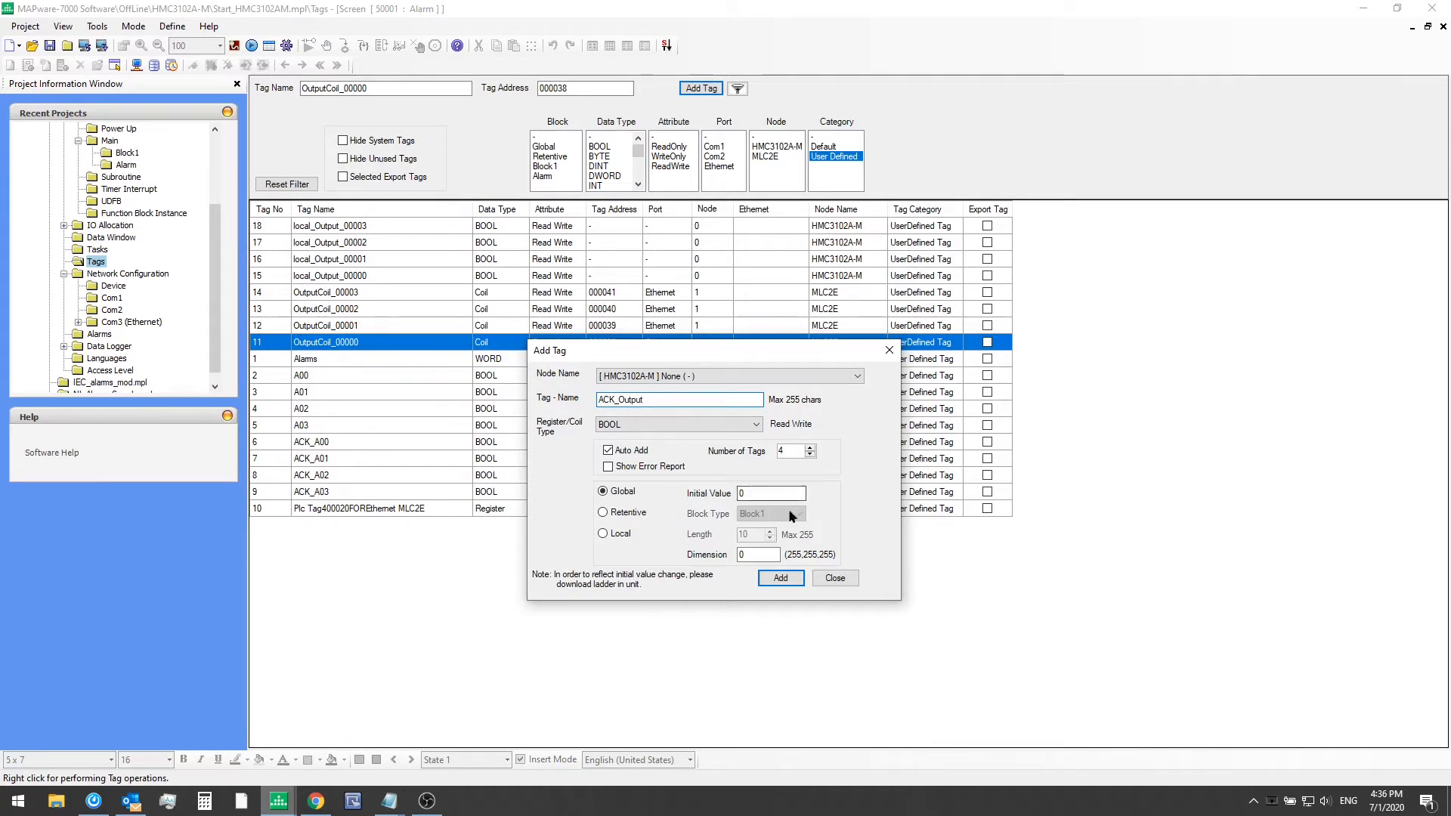
{"action": "left_click", "coordinate": [780, 578]}
{"action": "left_click", "coordinate": [834, 578]}
{"action": "left_click_drag", "start_coordinate": [385, 395], "coordinate": [392, 577]}
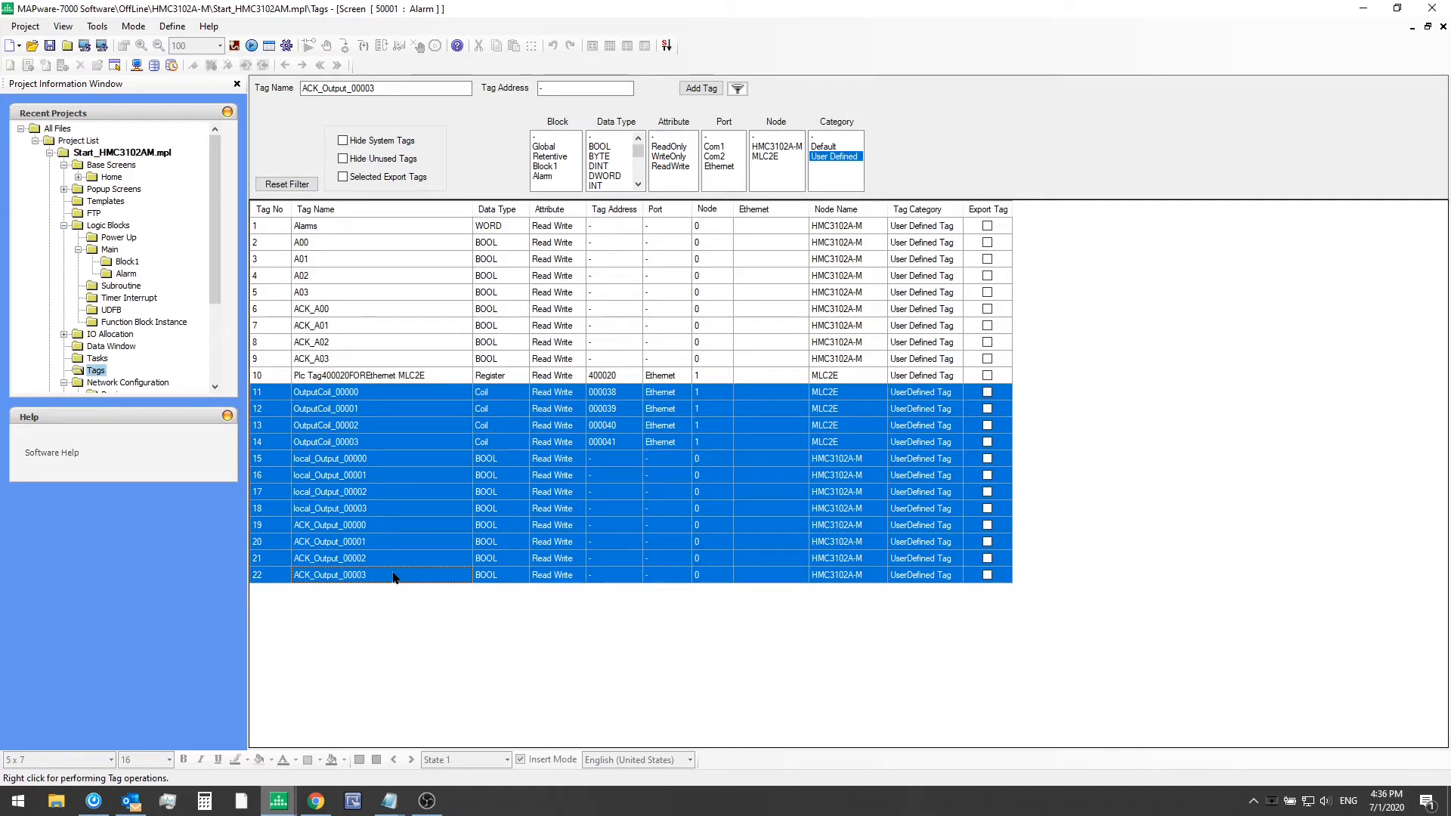
- Start a global Copy Tag B to Tag A task with OutputCoil_00000 as the source tag
{"action": "left_click", "coordinate": [96, 358]}
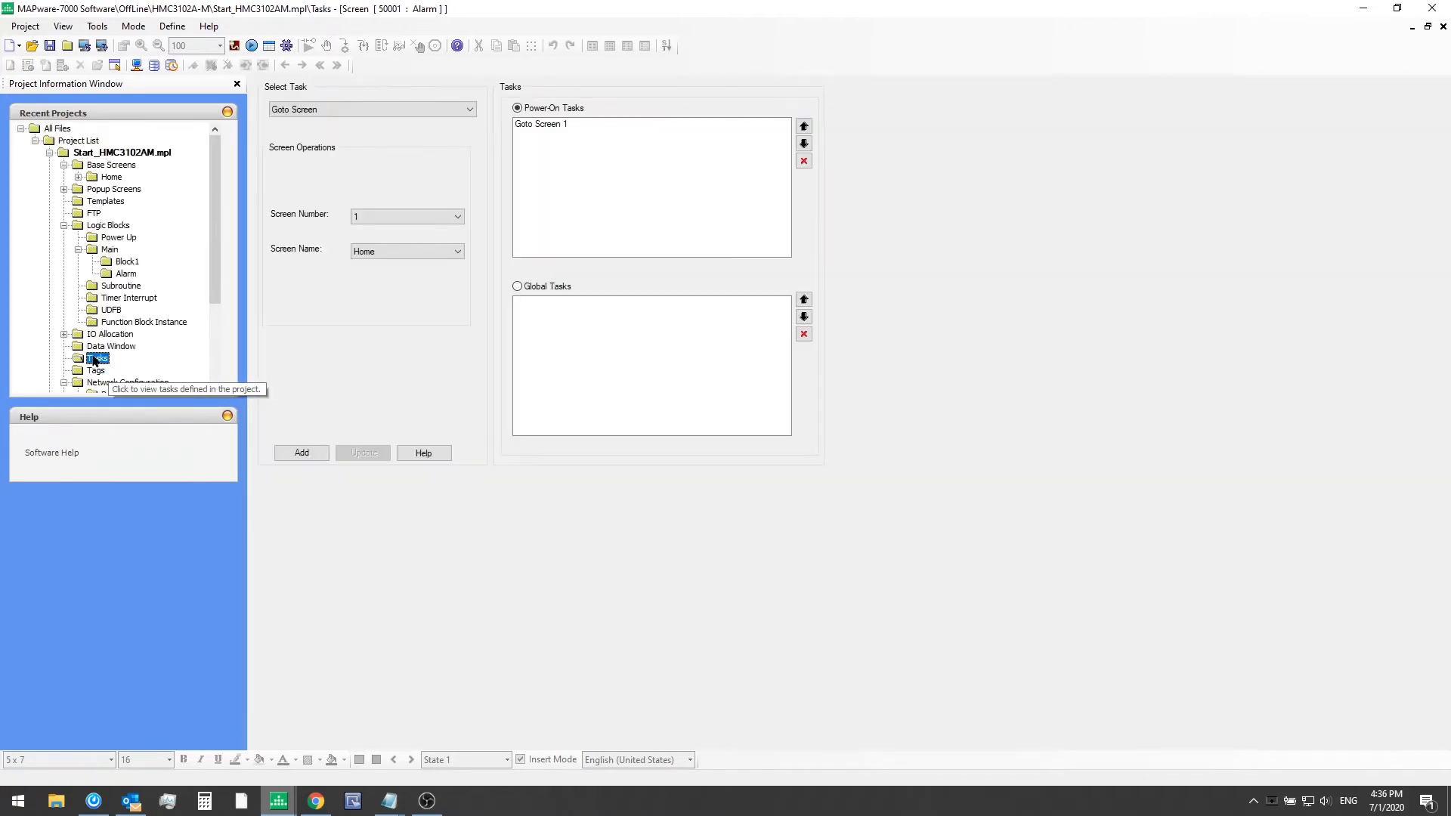
{"action": "left_click", "coordinate": [550, 286]}
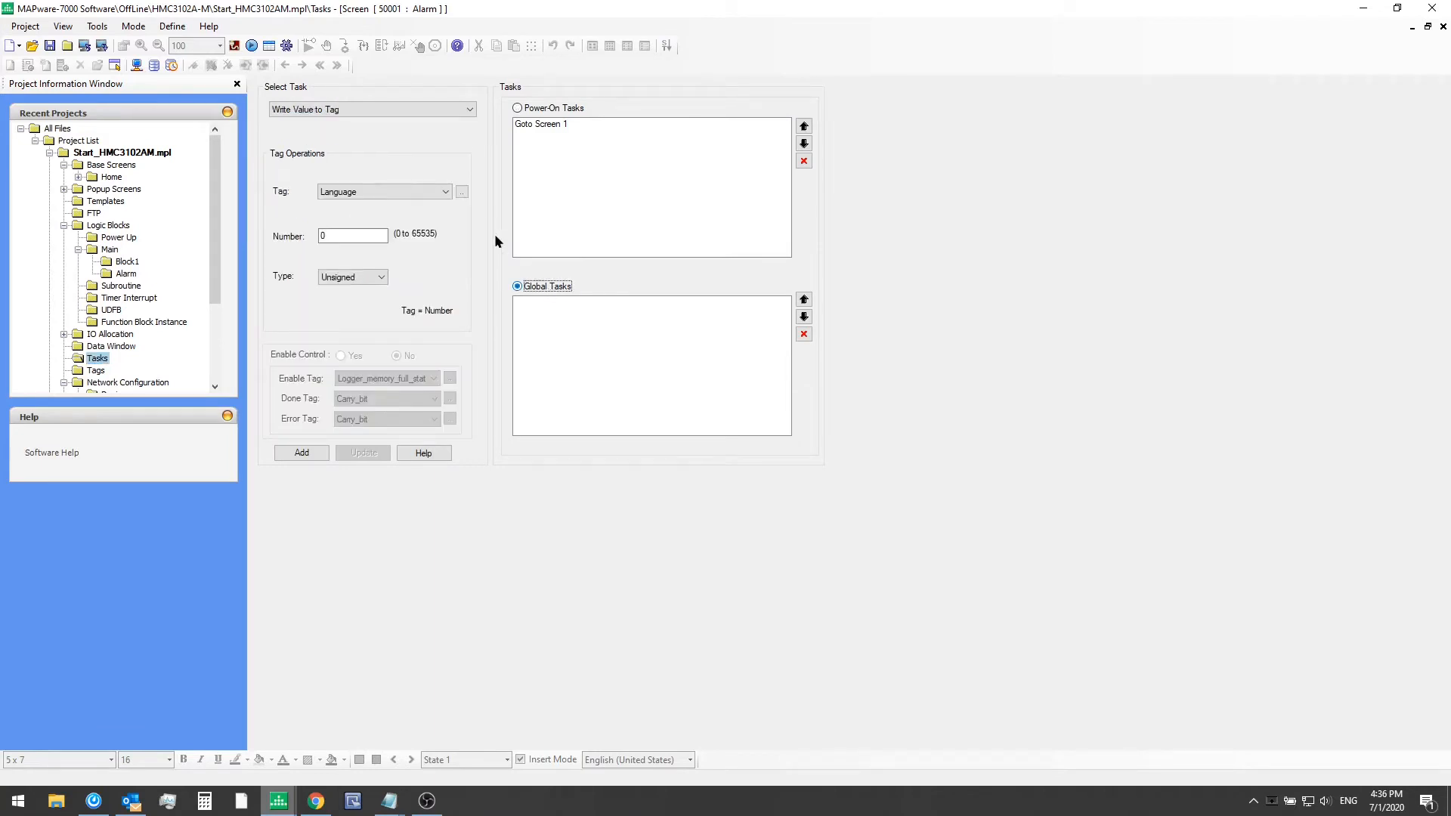
{"action": "left_click", "coordinate": [468, 110]}
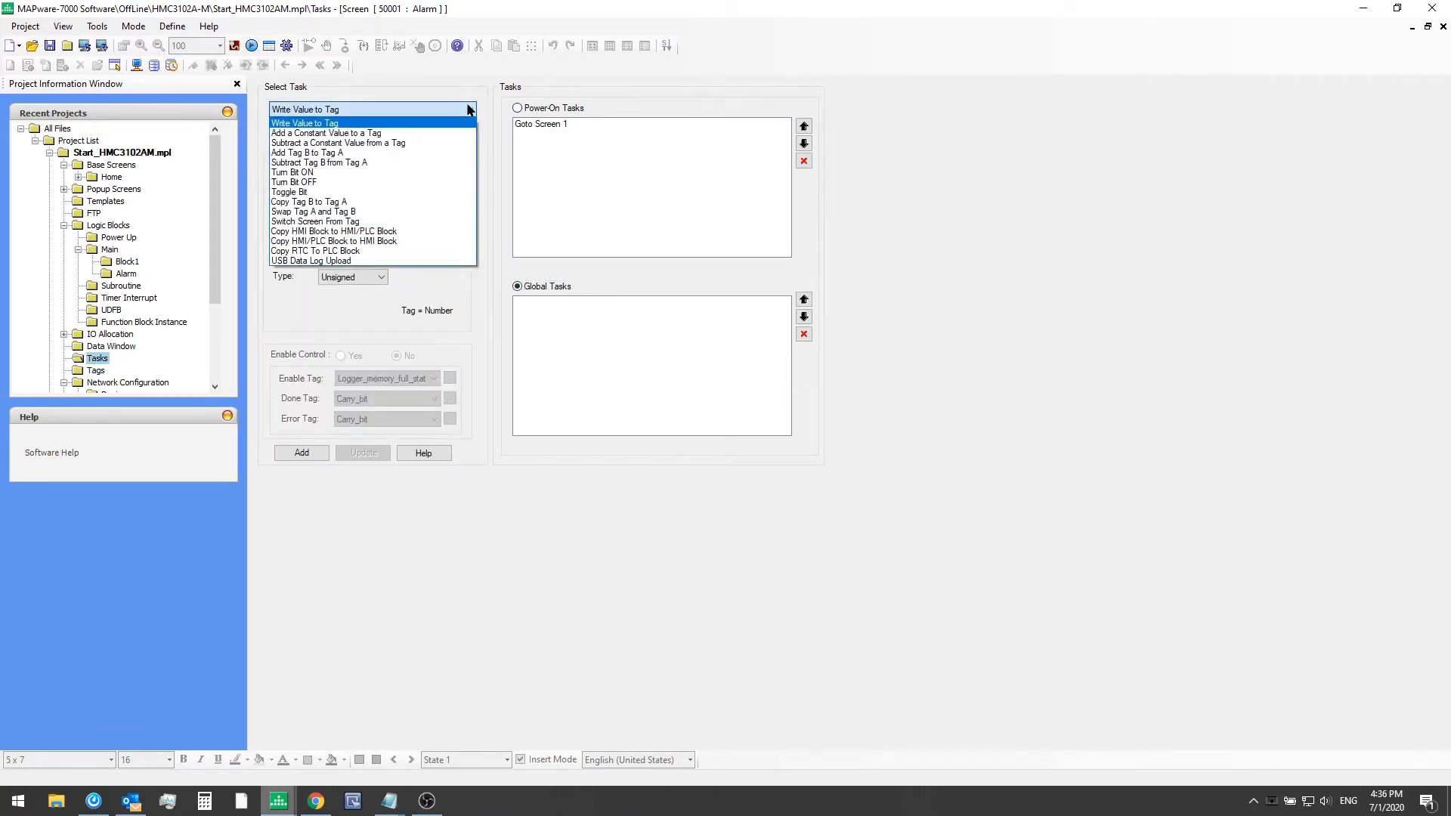
{"action": "left_click", "coordinate": [371, 203]}
{"action": "left_click", "coordinate": [449, 225]}
{"action": "scroll", "coordinate": [571, 461], "scroll_direction": "down", "scroll_amount": 7}
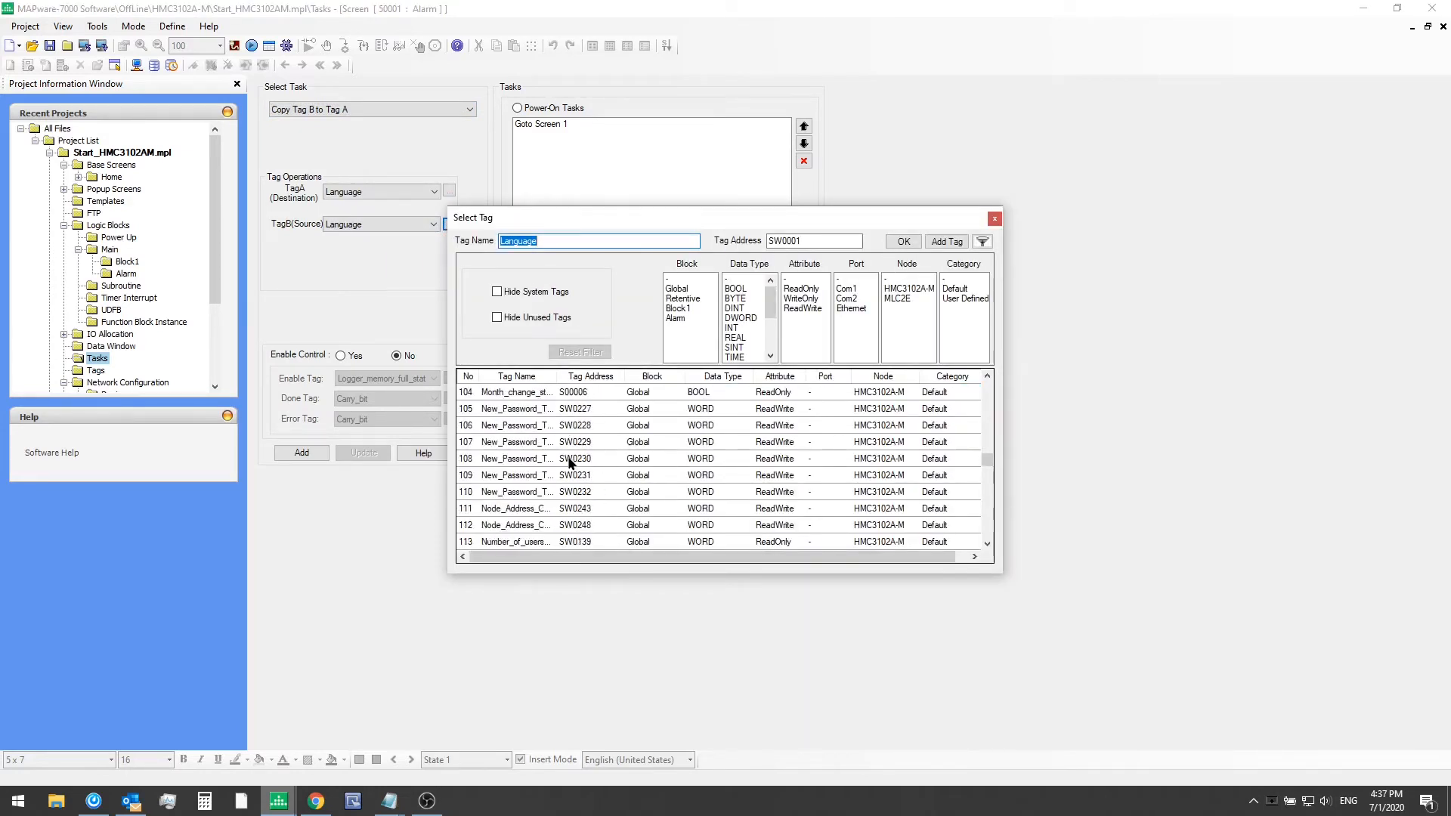
{"action": "double_click", "coordinate": [502, 510]}
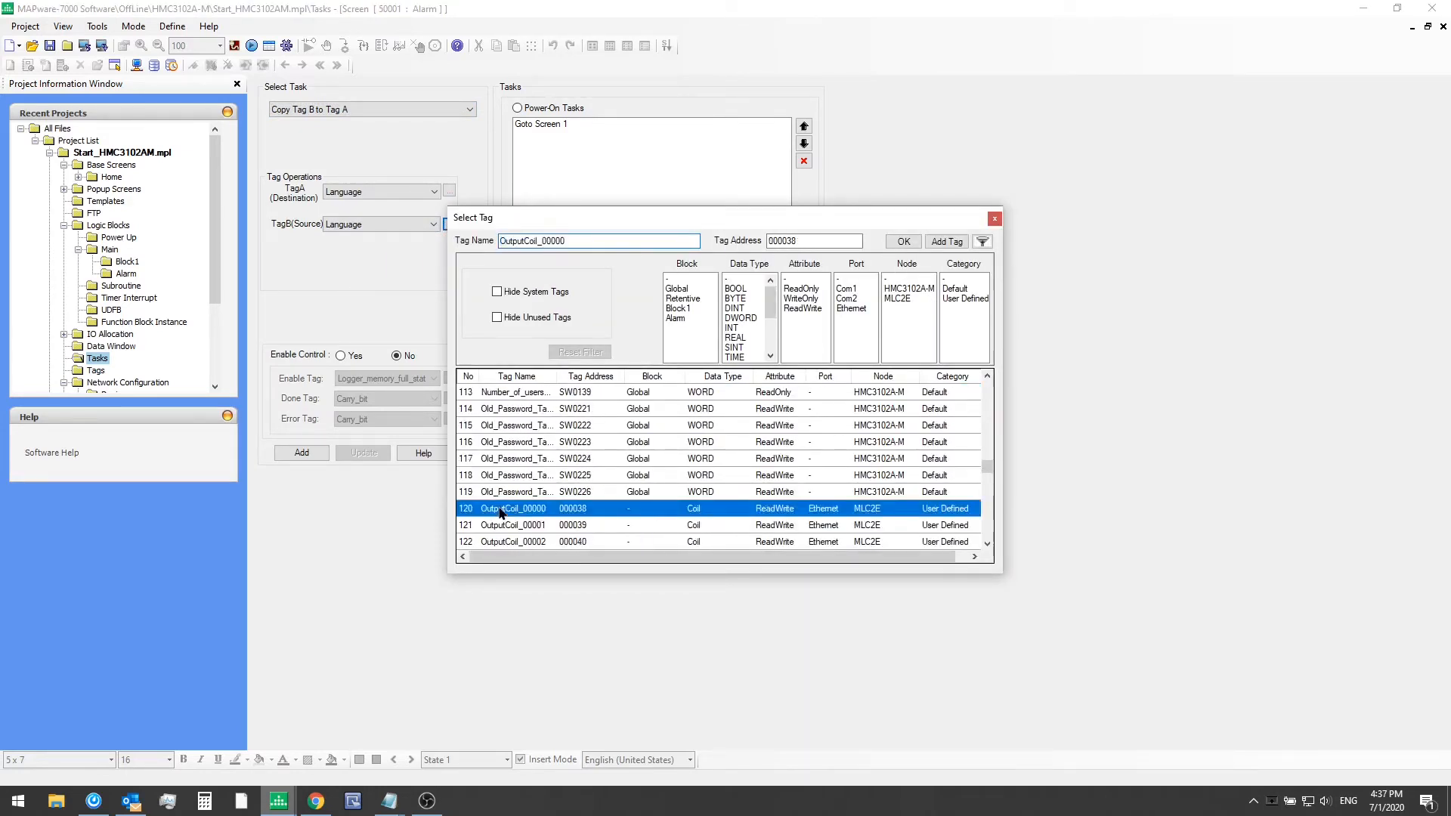
- Set local_Output_00000 as the destination, and add the matching global copy tasks for OutputCoil_00000 through OutputCoil_00003
{"action": "left_click", "coordinate": [449, 190]}
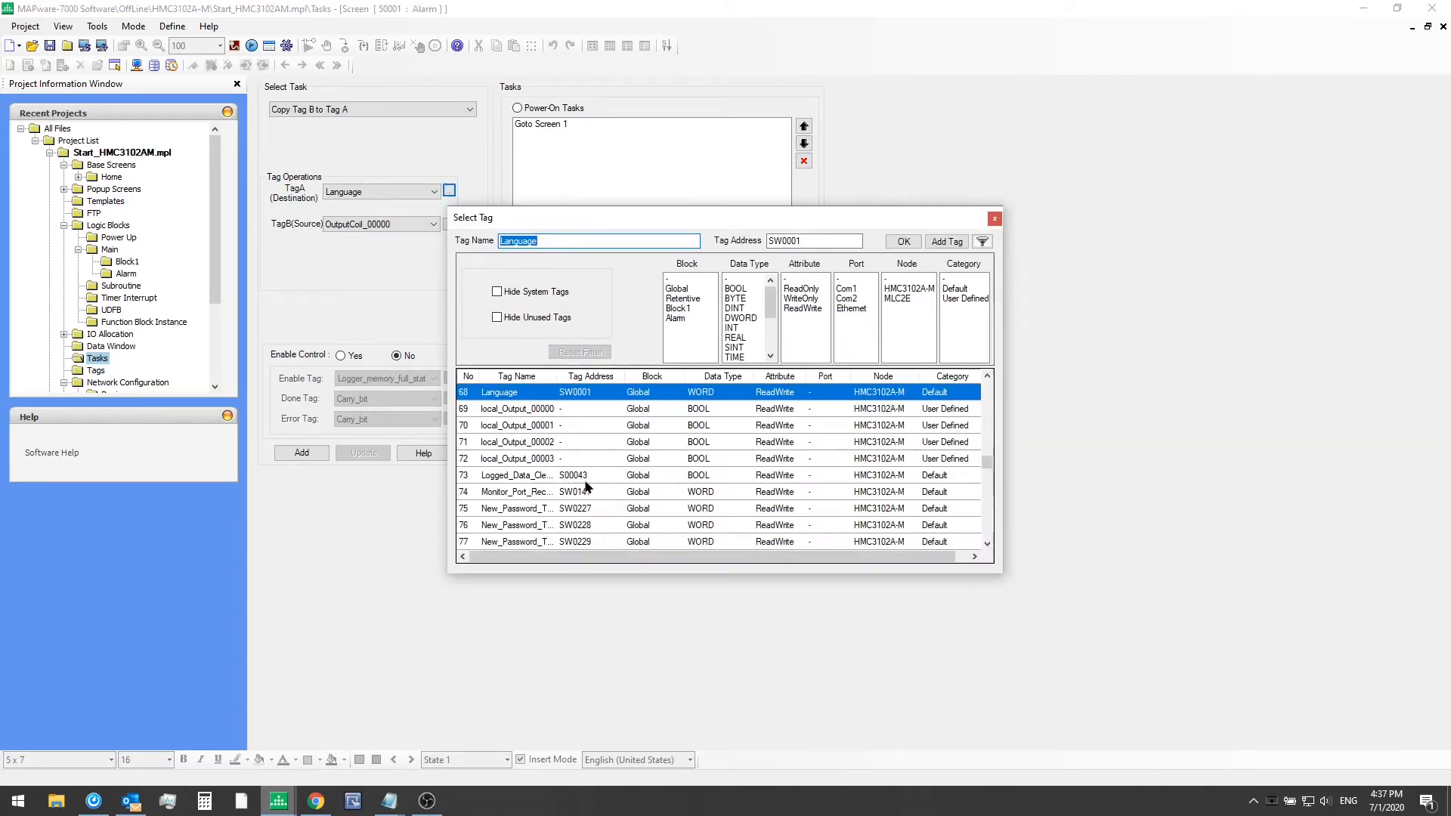
{"action": "double_click", "coordinate": [505, 408]}
{"action": "key", "text": "Return"}
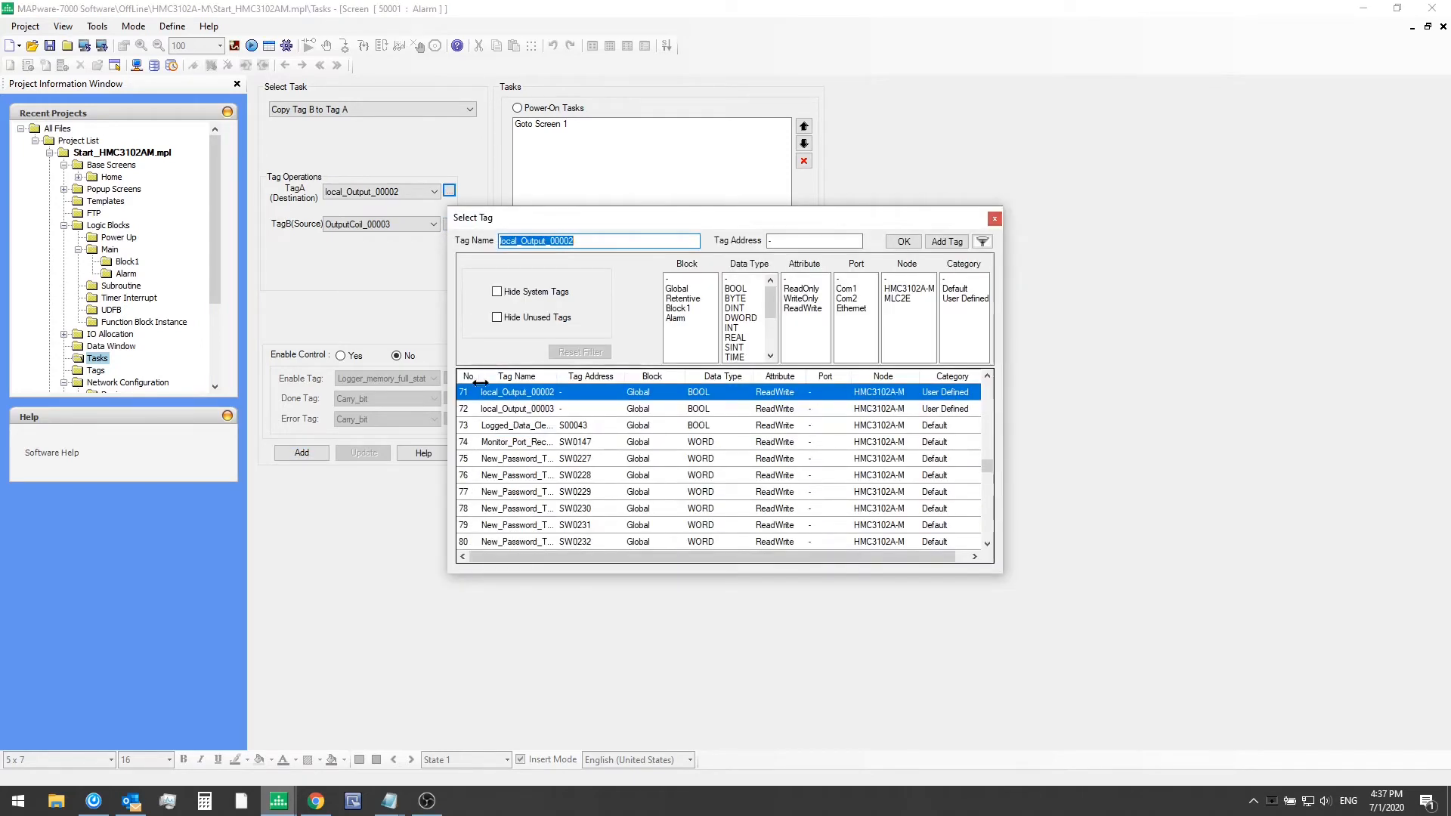
{"action": "key", "text": "Down"}
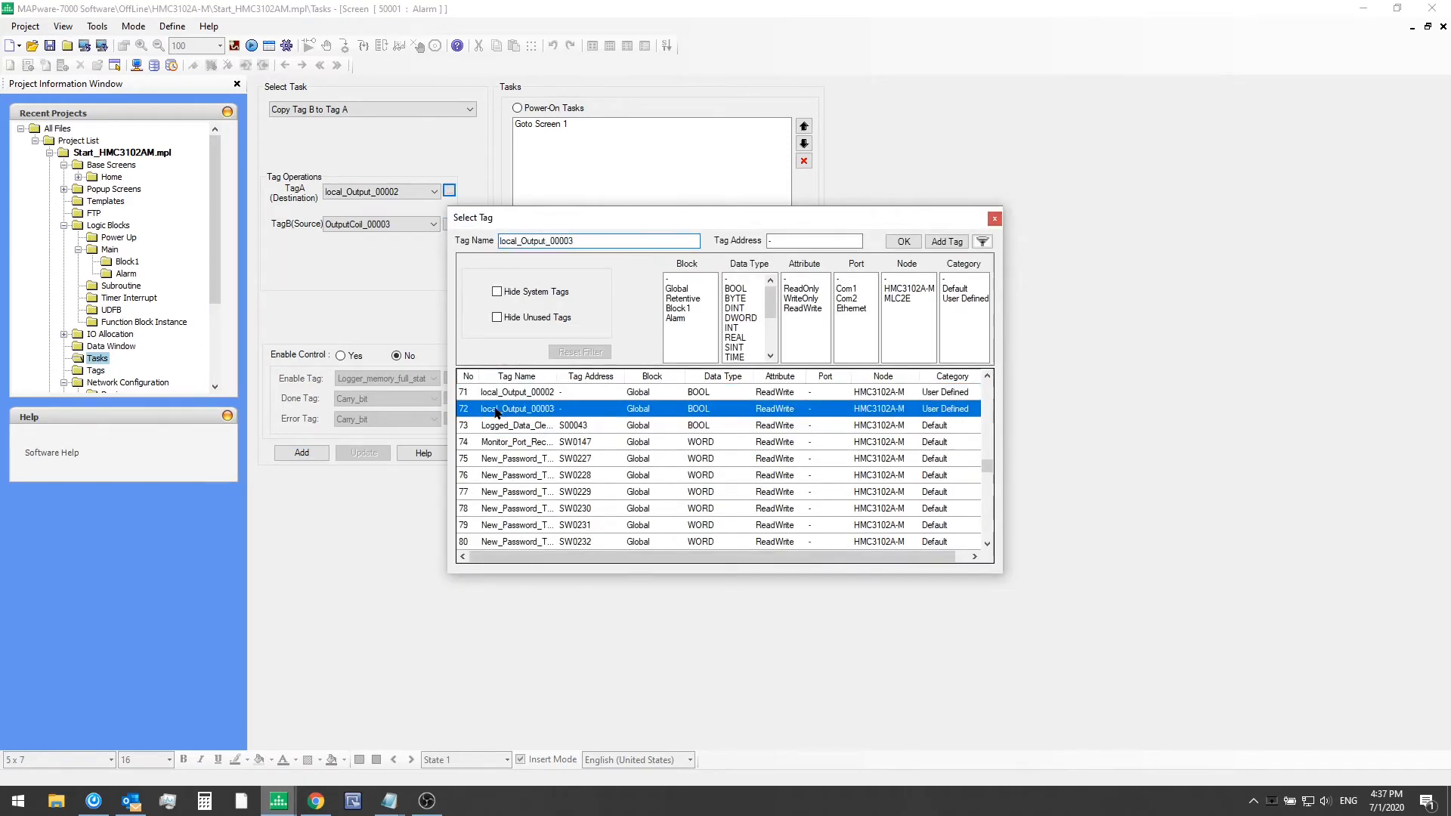
{"action": "key", "text": "Return"}
{"action": "left_click", "coordinate": [311, 455]}
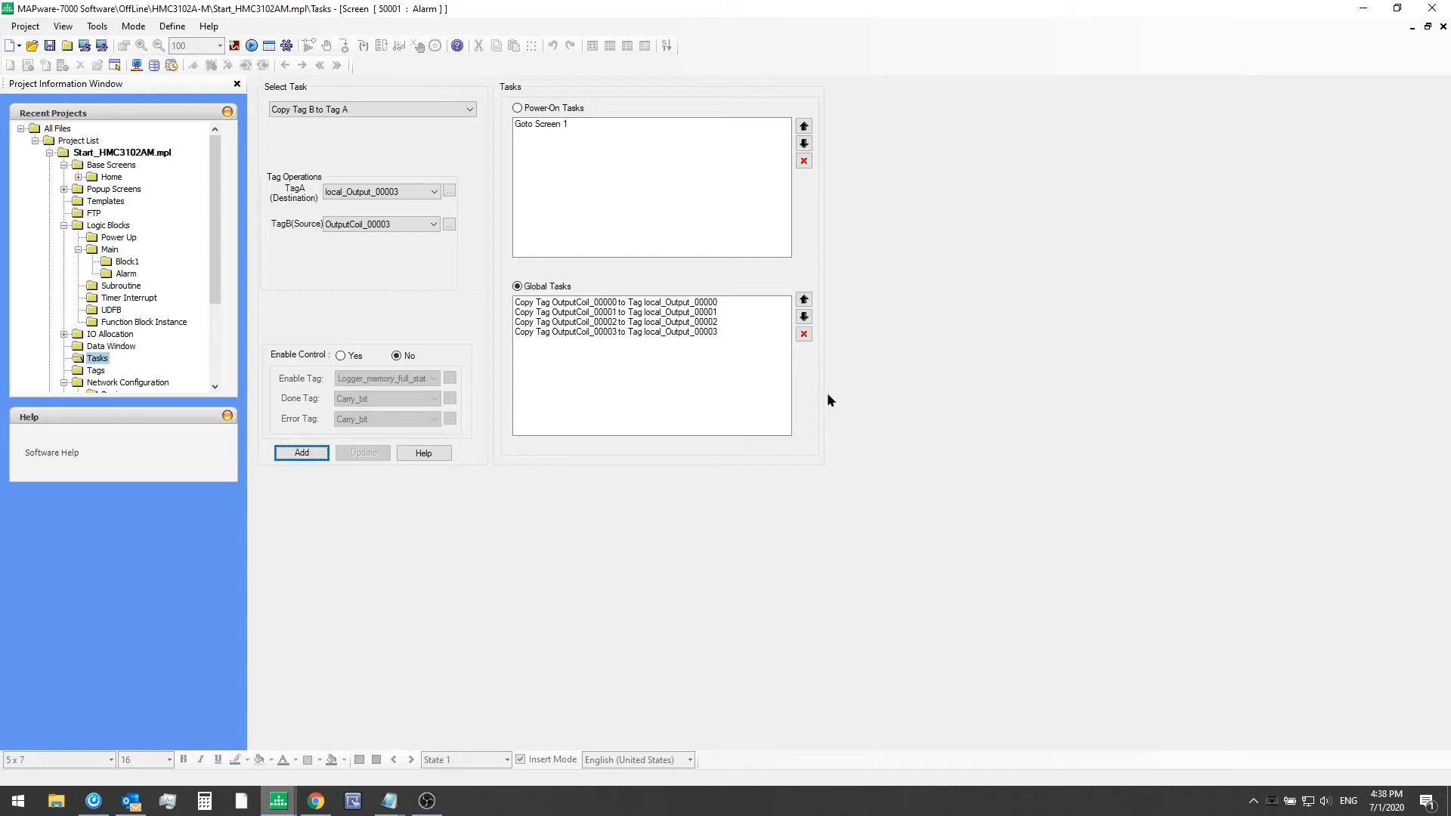
- Set the text of alarm number 4 in the project's alarm list to "Output_00 ON"
{"action": "scroll", "coordinate": [189, 302], "scroll_direction": "down", "scroll_amount": 2}
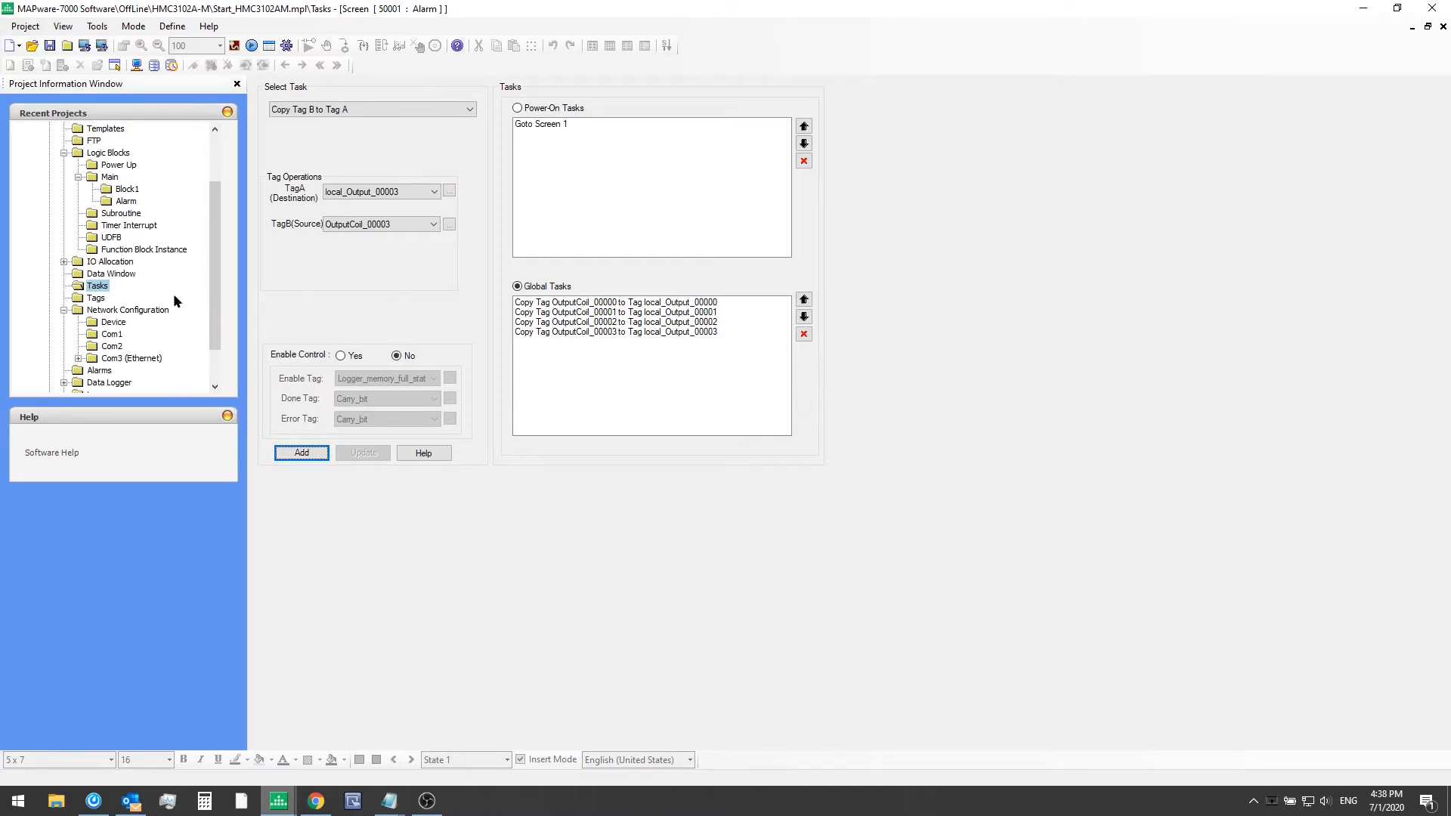
{"action": "left_click", "coordinate": [99, 370]}
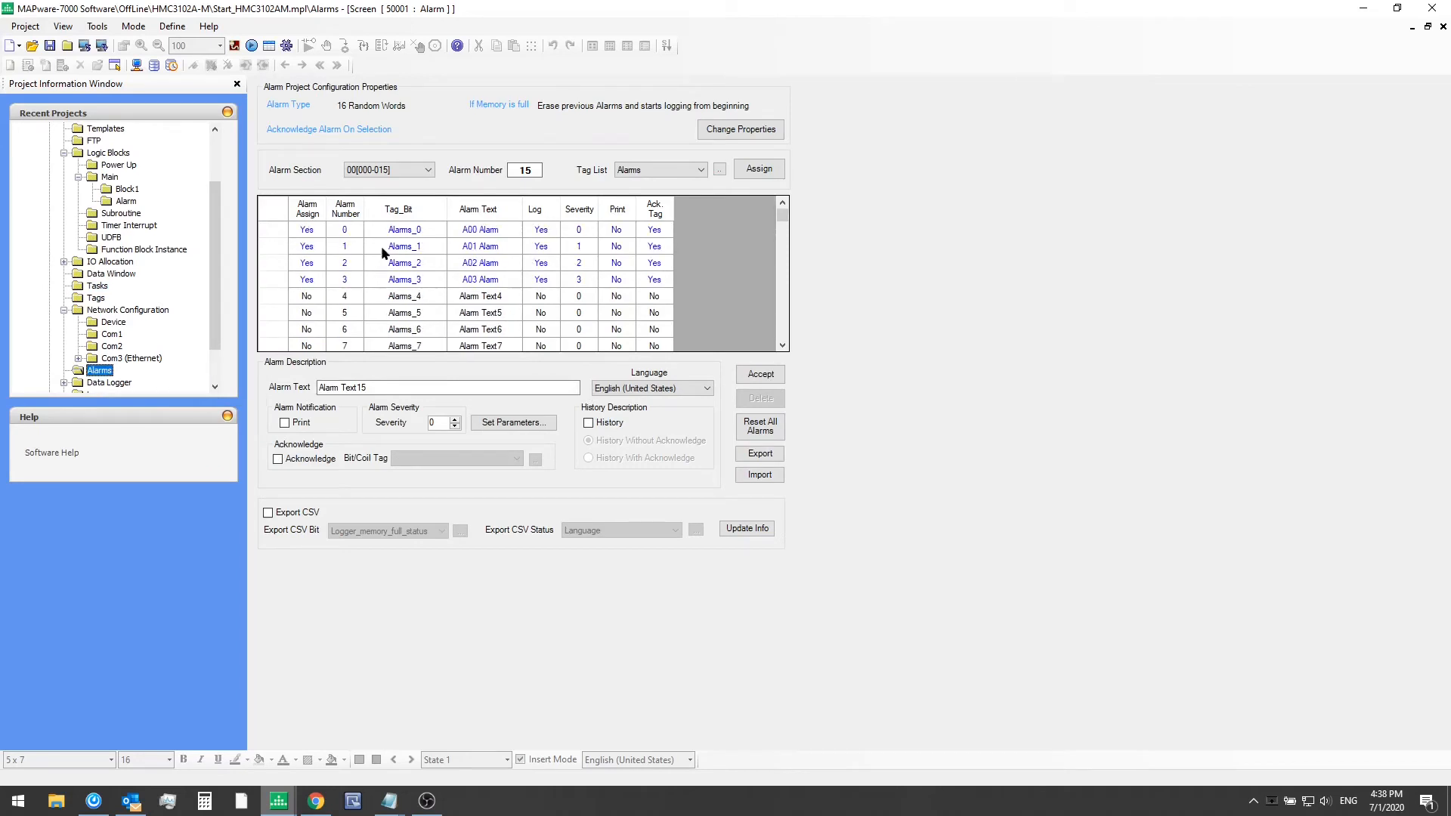
{"action": "left_click", "coordinate": [403, 301]}
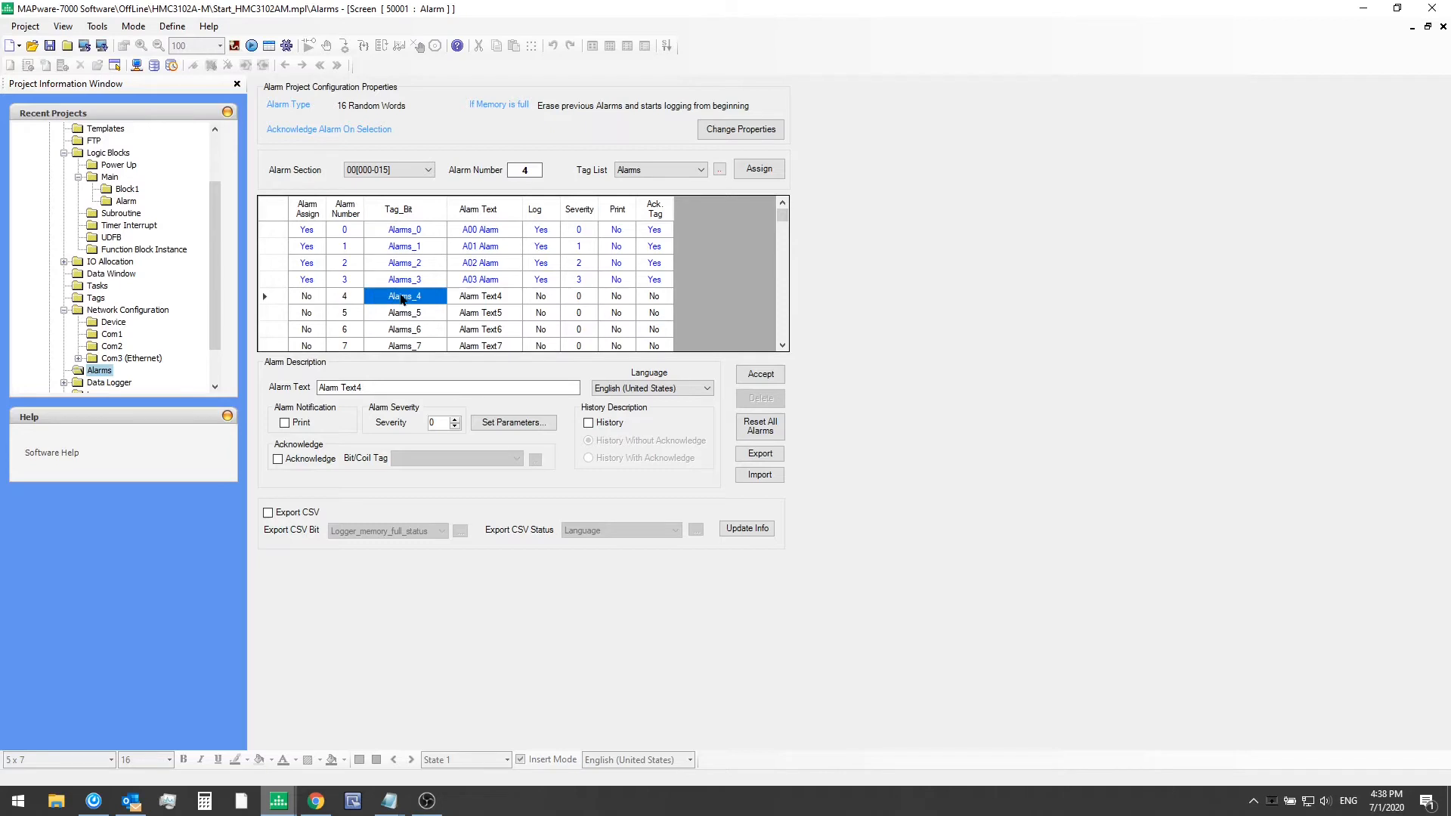
{"action": "left_click_drag", "start_coordinate": [376, 388], "coordinate": [310, 389]}
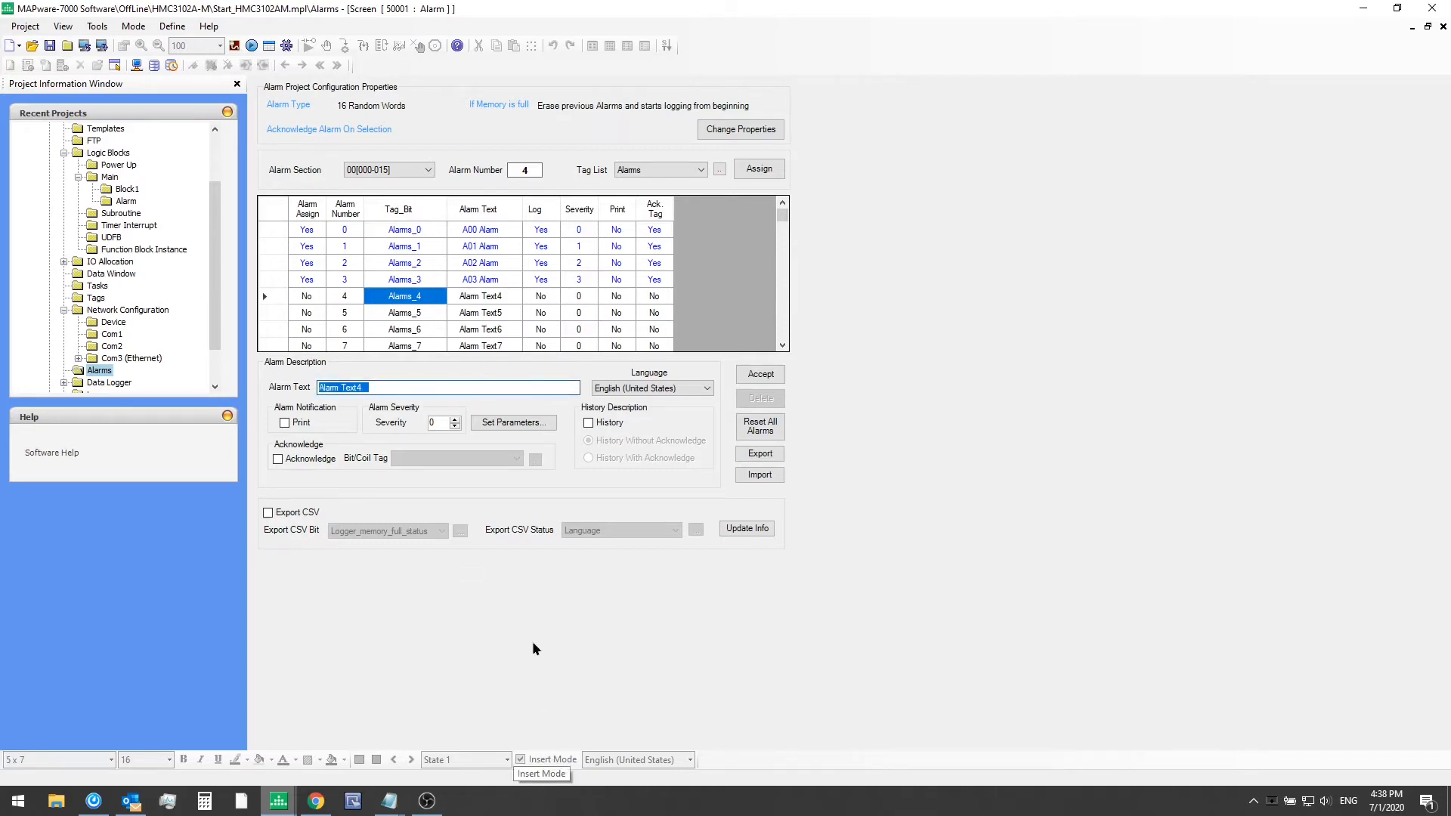
{"action": "type", "text": "Output_00 ON"}
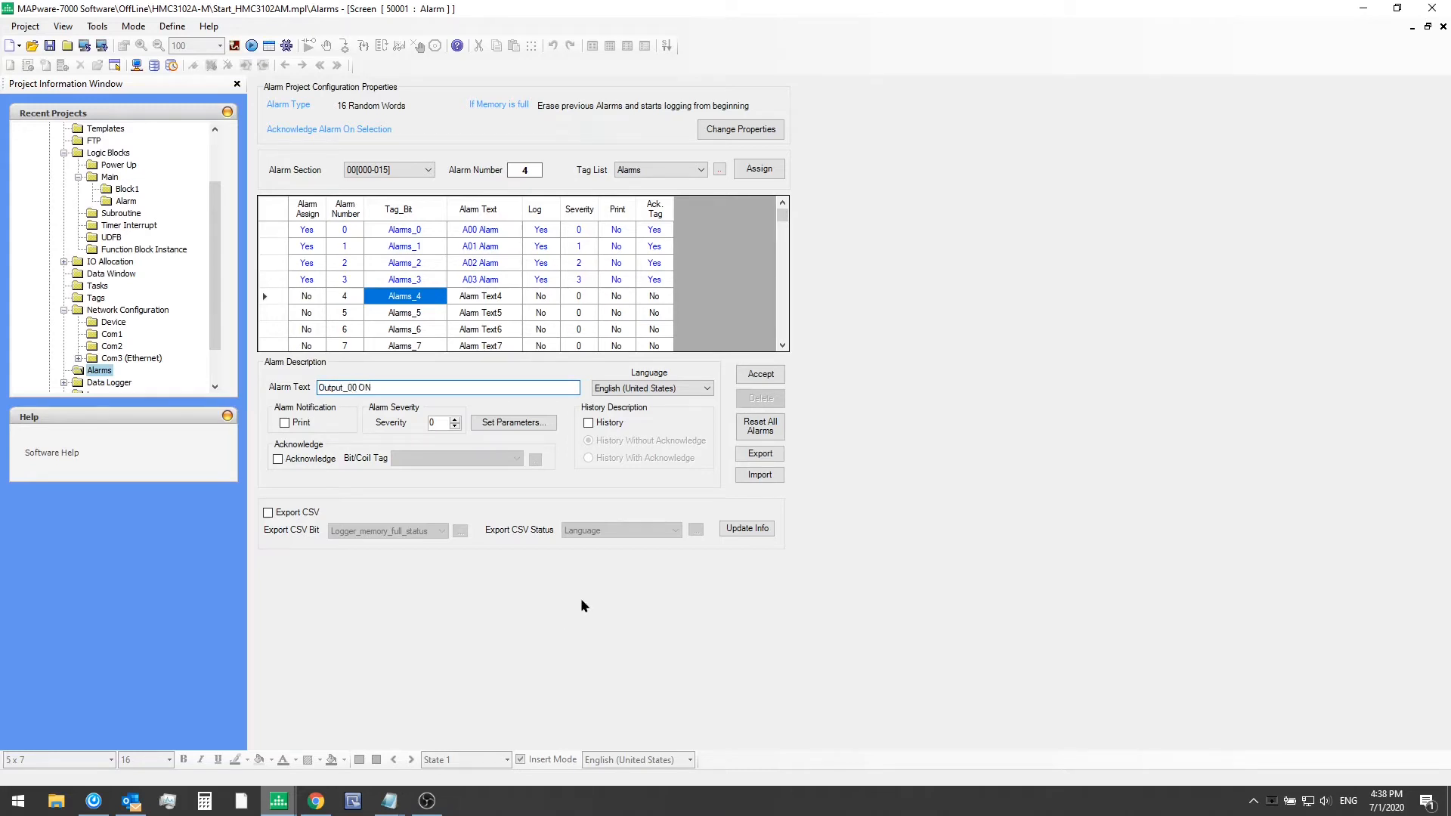
- Enable acknowledgement of alarm 4 with the tag ACK_Output_00000, turn on its history, and accept the alarm
{"action": "left_click", "coordinate": [279, 459]}
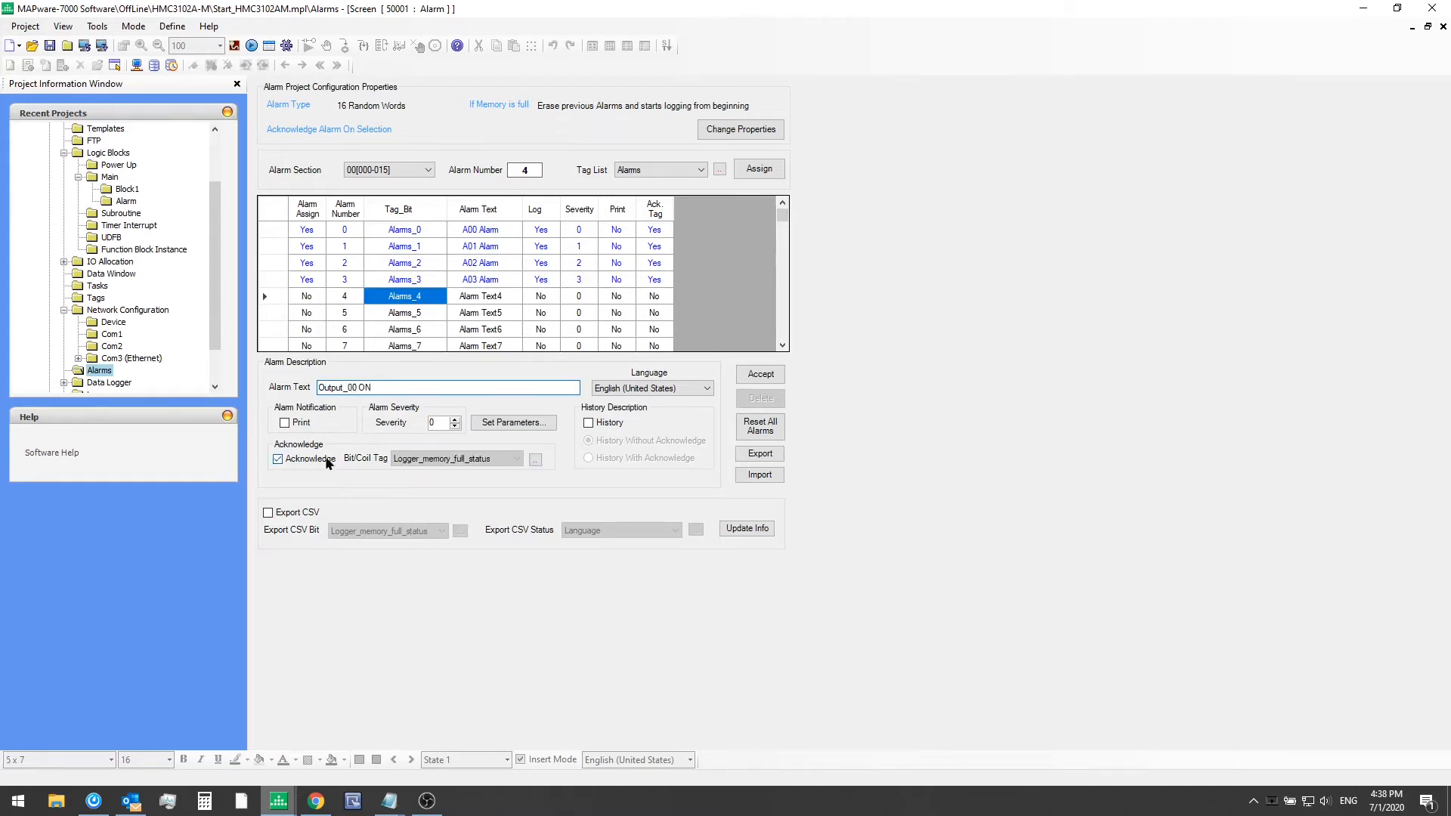
{"action": "left_click", "coordinate": [535, 459]}
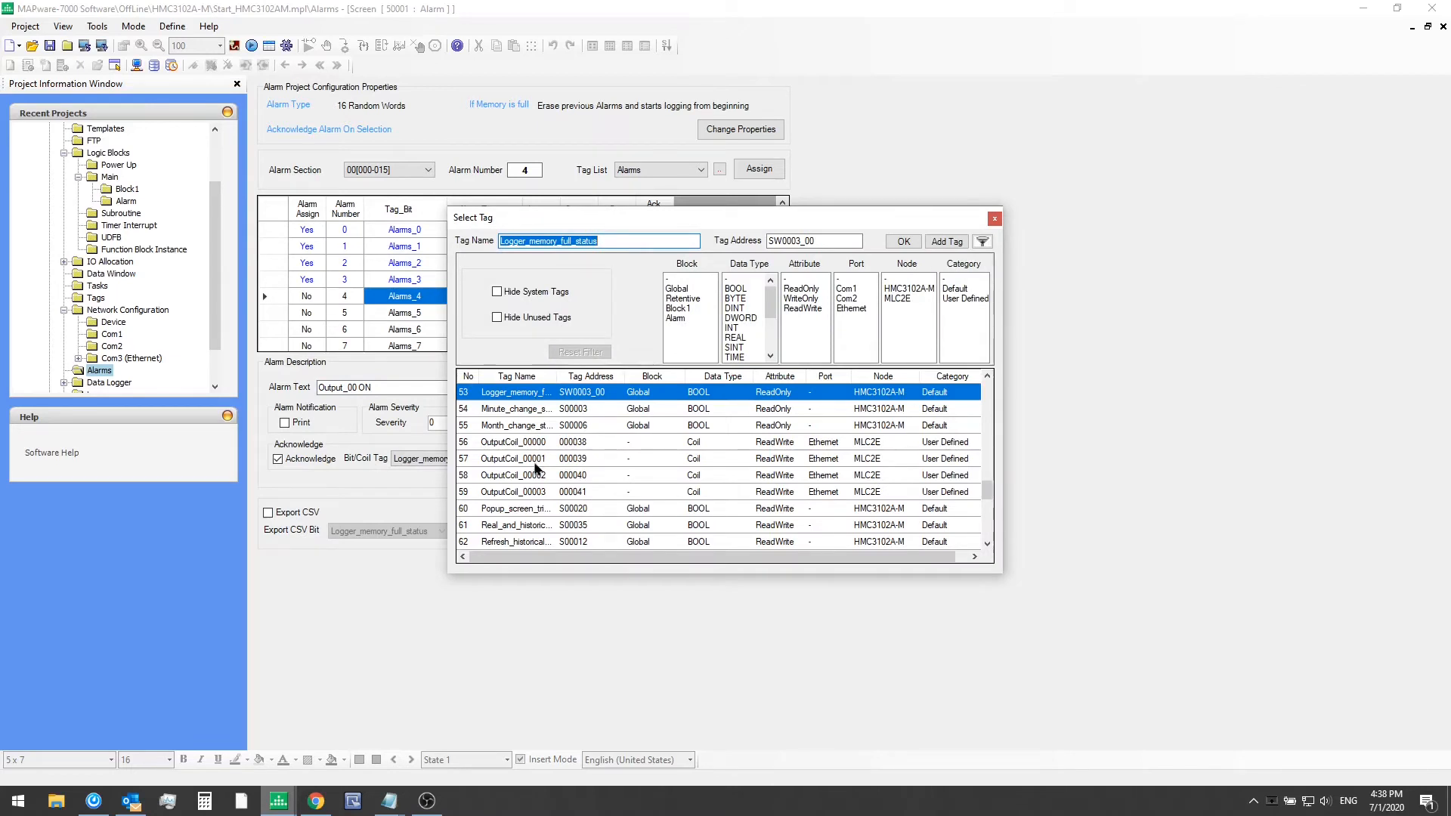
{"action": "left_click", "coordinate": [965, 299]}
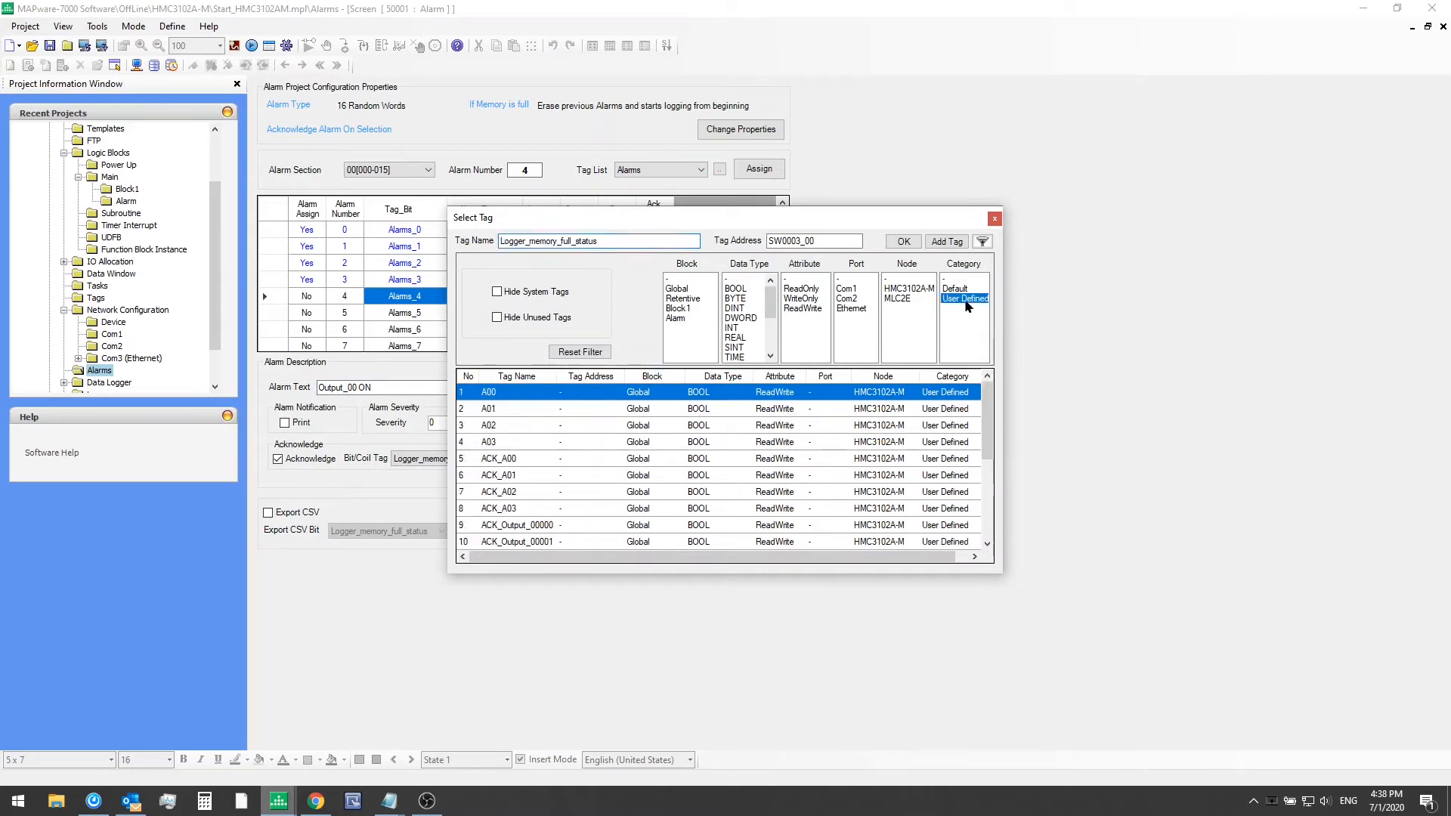
{"action": "double_click", "coordinate": [522, 527]}
{"action": "left_click", "coordinate": [601, 428]}
{"action": "left_click", "coordinate": [760, 374]}
- Configure alarms 5 to 7 as "Output_01 ON" to "Output_03 ON" with history and the matching ACK_Output acknowledge tags
{"action": "left_click", "coordinate": [427, 312]}
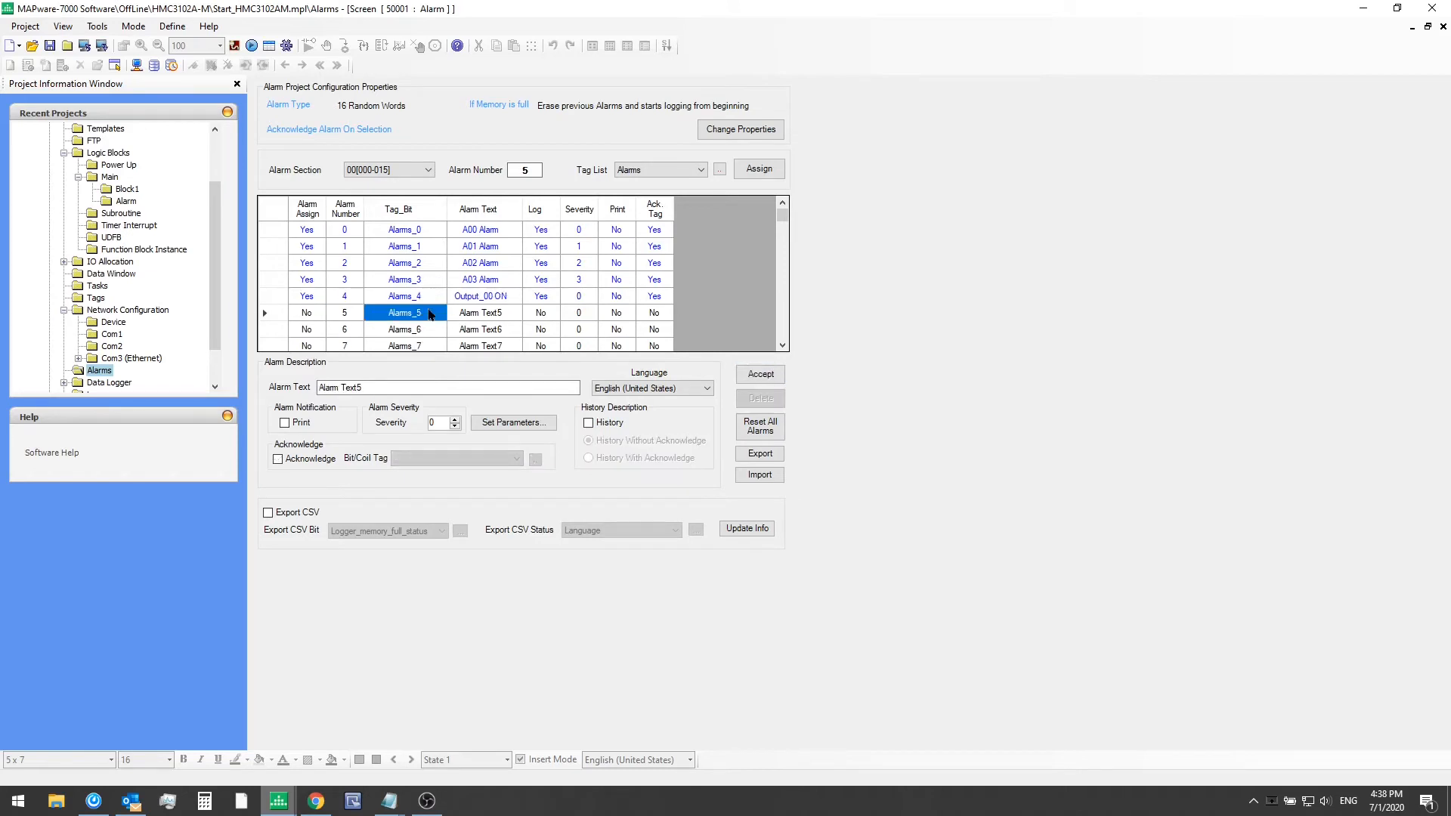
{"action": "type", "text": "O"}
{"action": "type", "text": "u"}
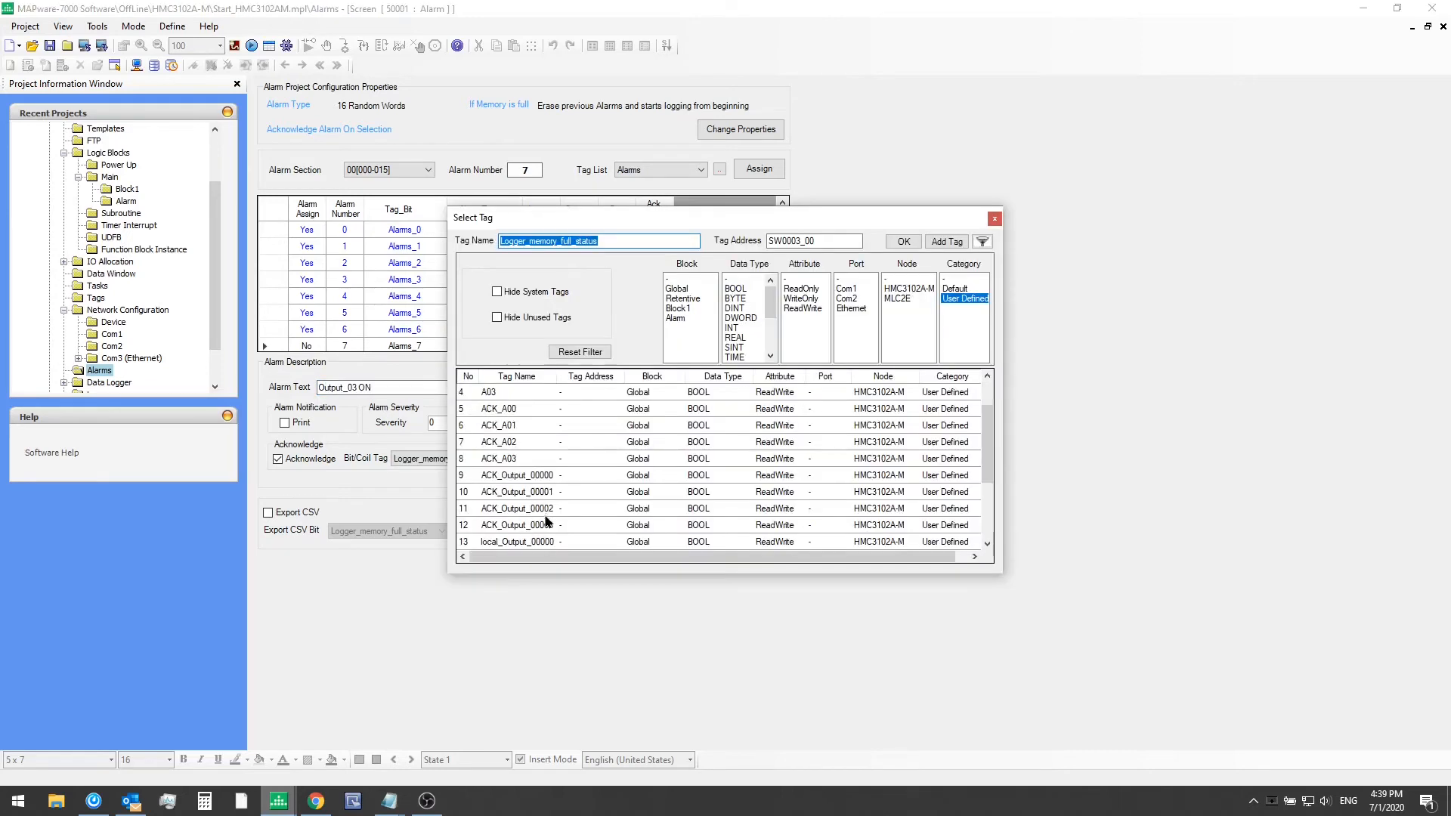
{"action": "double_click", "coordinate": [532, 528]}
{"action": "left_click", "coordinate": [633, 422]}
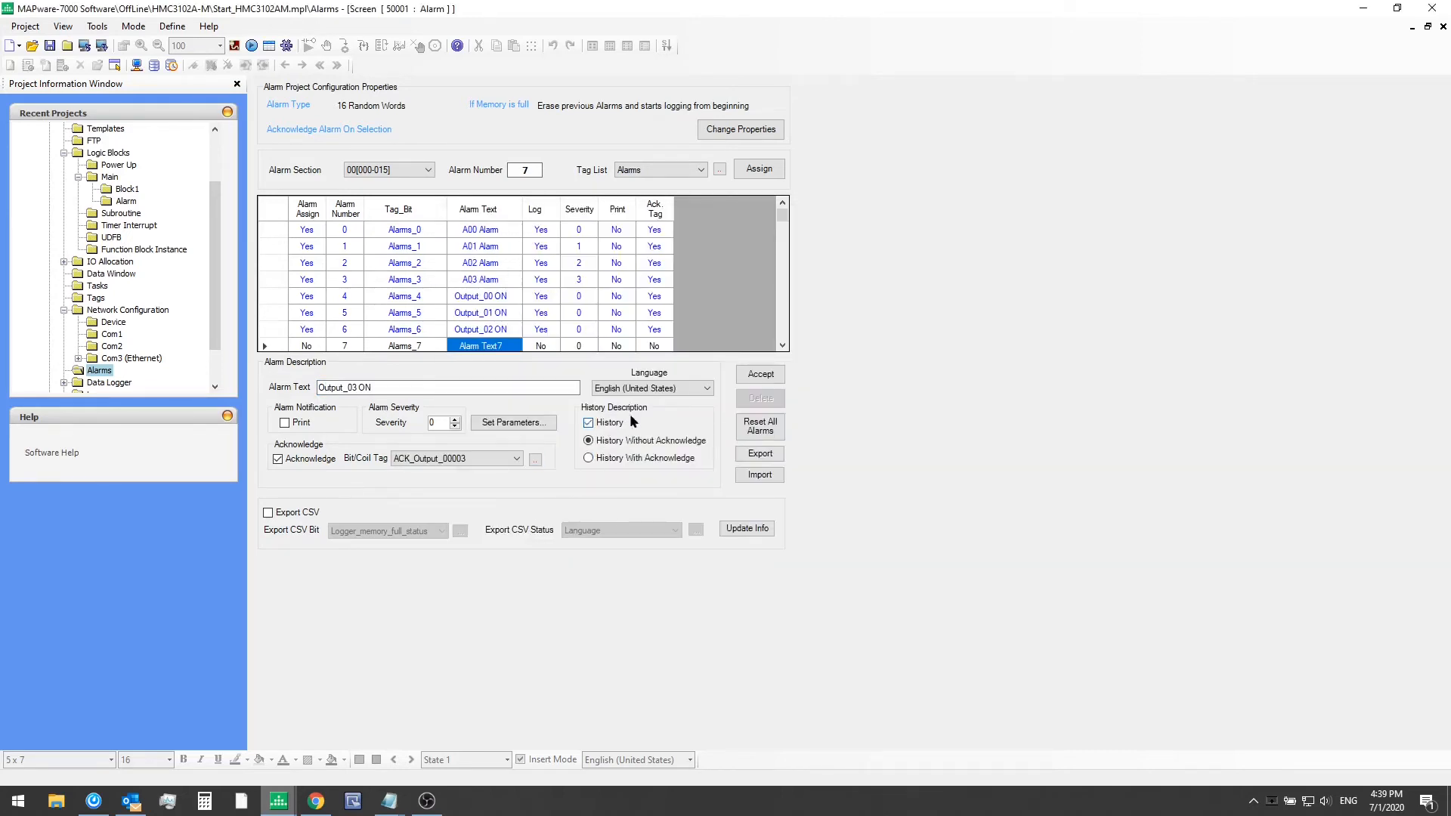
{"action": "left_click", "coordinate": [743, 374]}
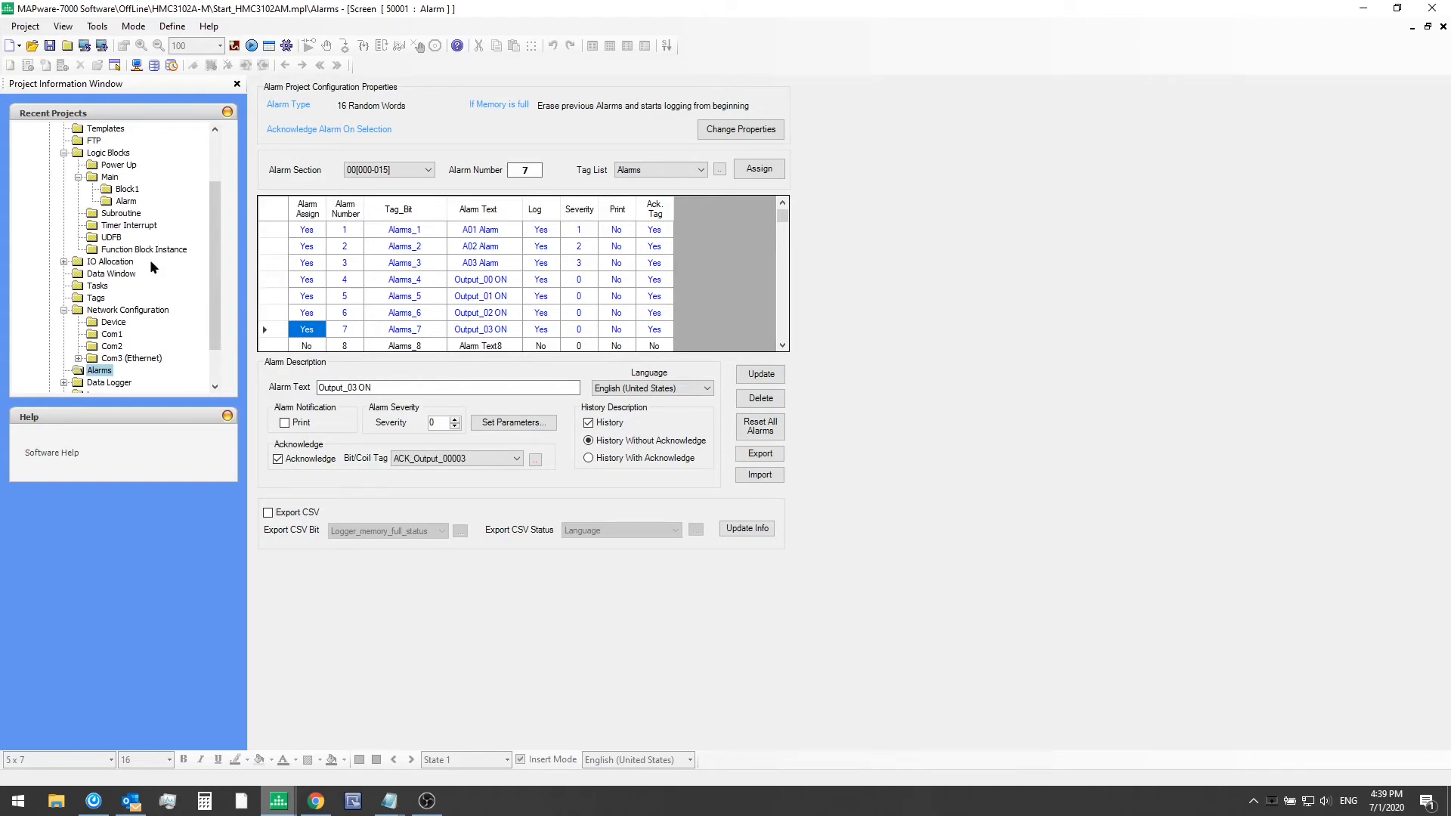
- Copy the SetBit rung R4 in the Alarm logic block and paste it below as a new rung
{"action": "scroll", "coordinate": [150, 260], "scroll_direction": "up", "scroll_amount": 2}
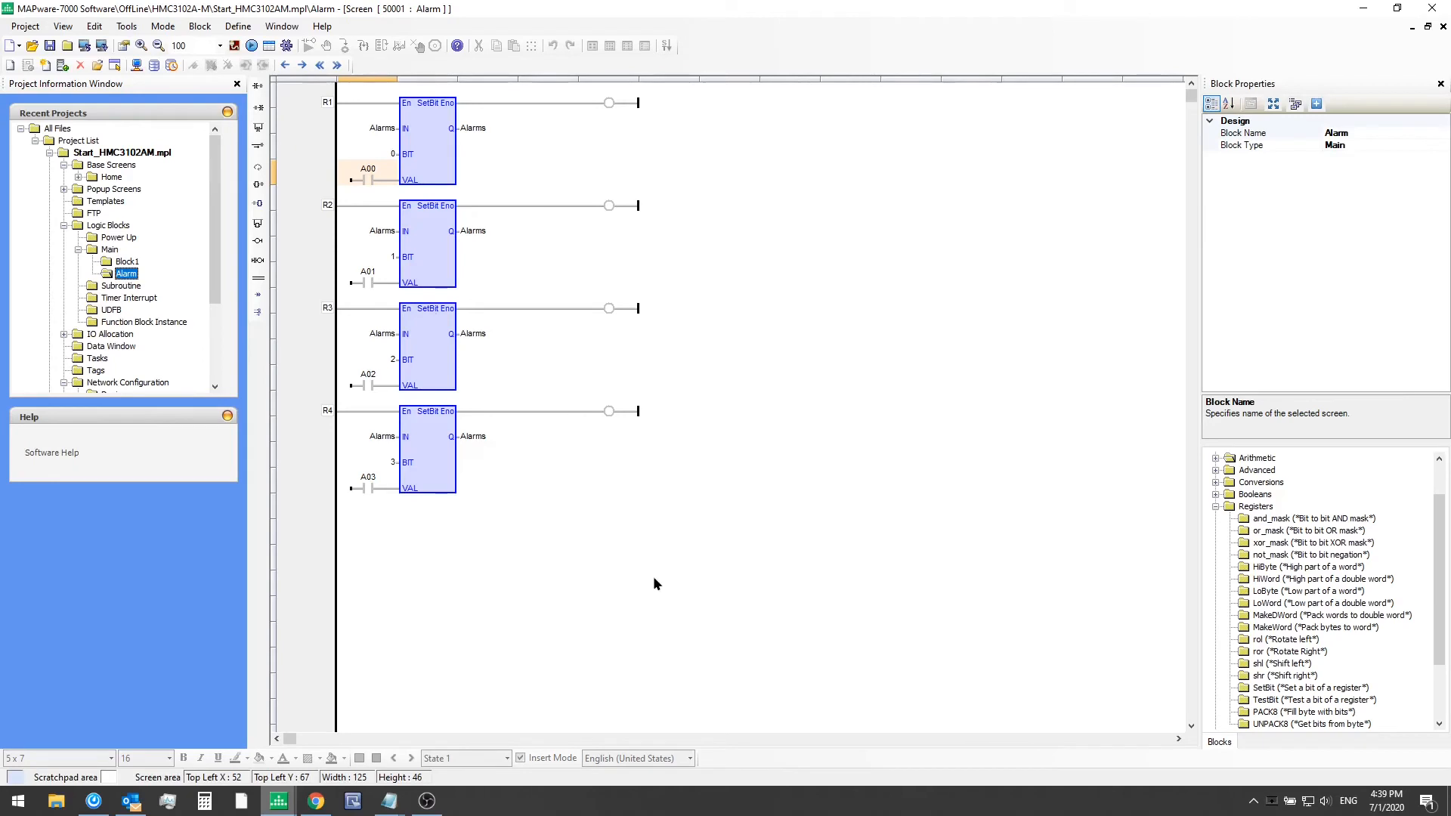
{"action": "left_click_drag", "start_coordinate": [547, 480], "coordinate": [350, 414]}
{"action": "left_click_drag", "start_coordinate": [634, 482], "coordinate": [371, 412]}
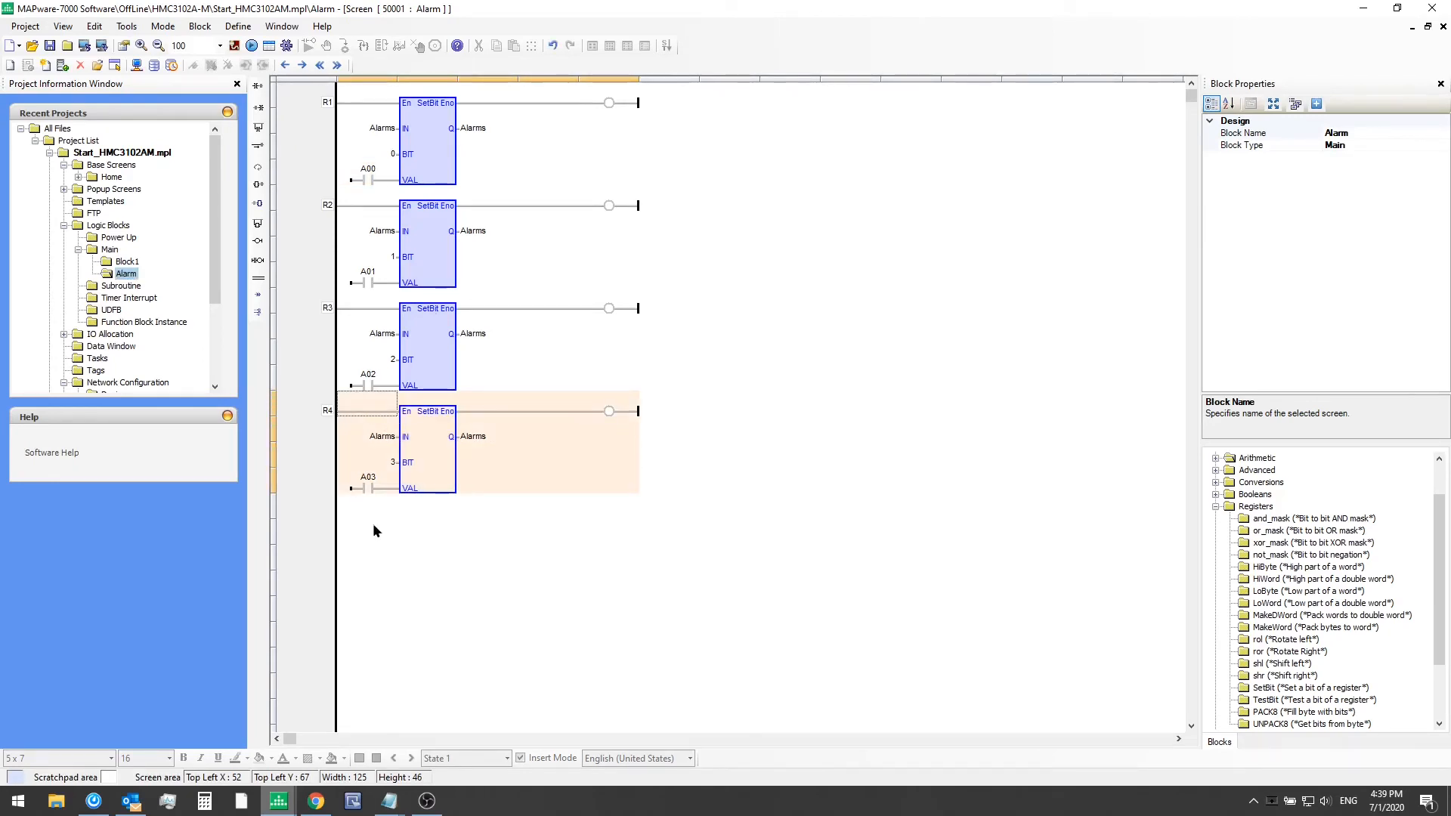
{"action": "left_click", "coordinate": [373, 523]}
{"action": "key", "text": "ctrl+v"}
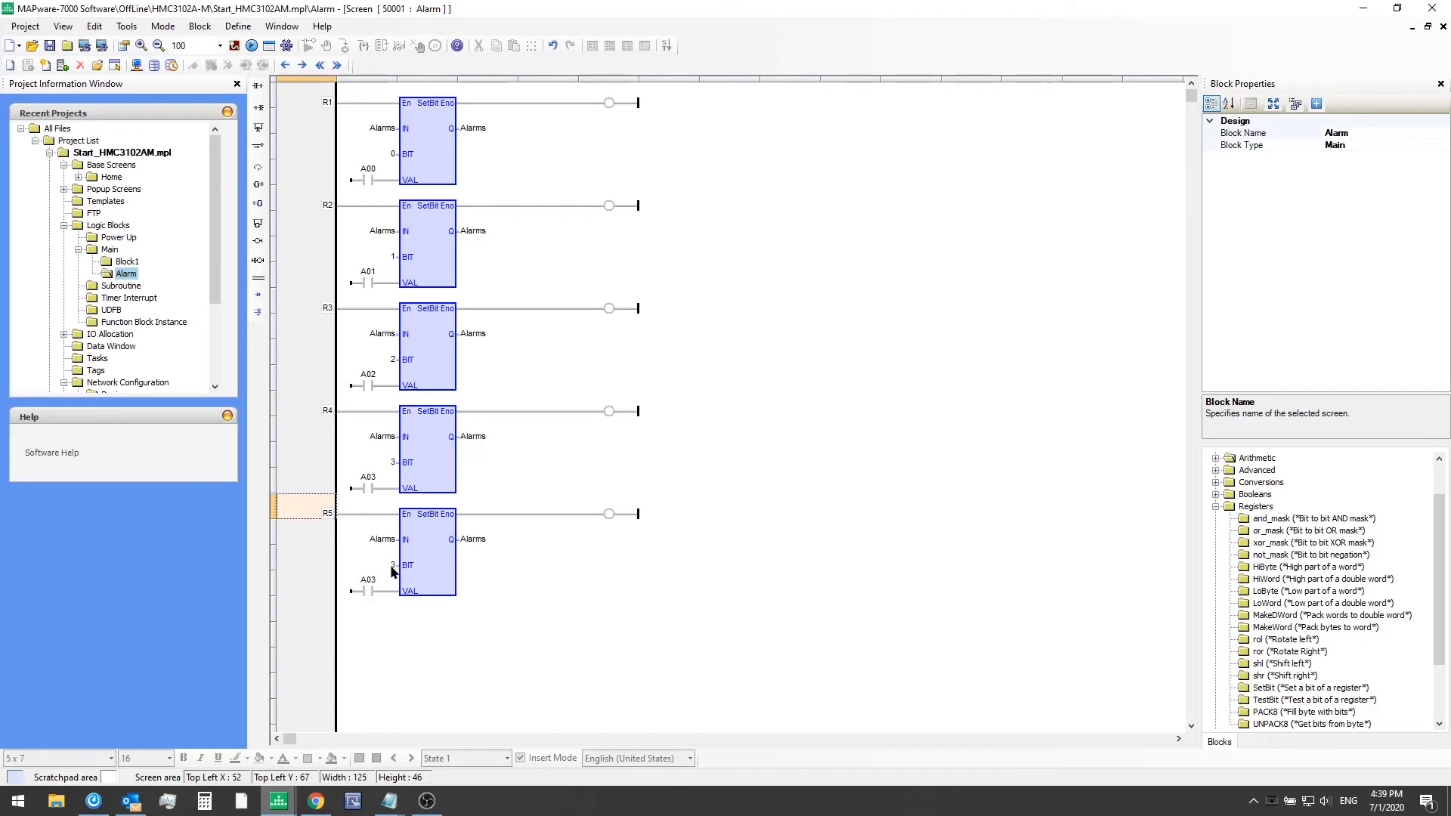
- Set the bit of SetBit rung R5 to 4 and its VAL contact to local_Output_00000, widening the ladder columns to fit the tag
{"action": "double_click", "coordinate": [393, 568]}
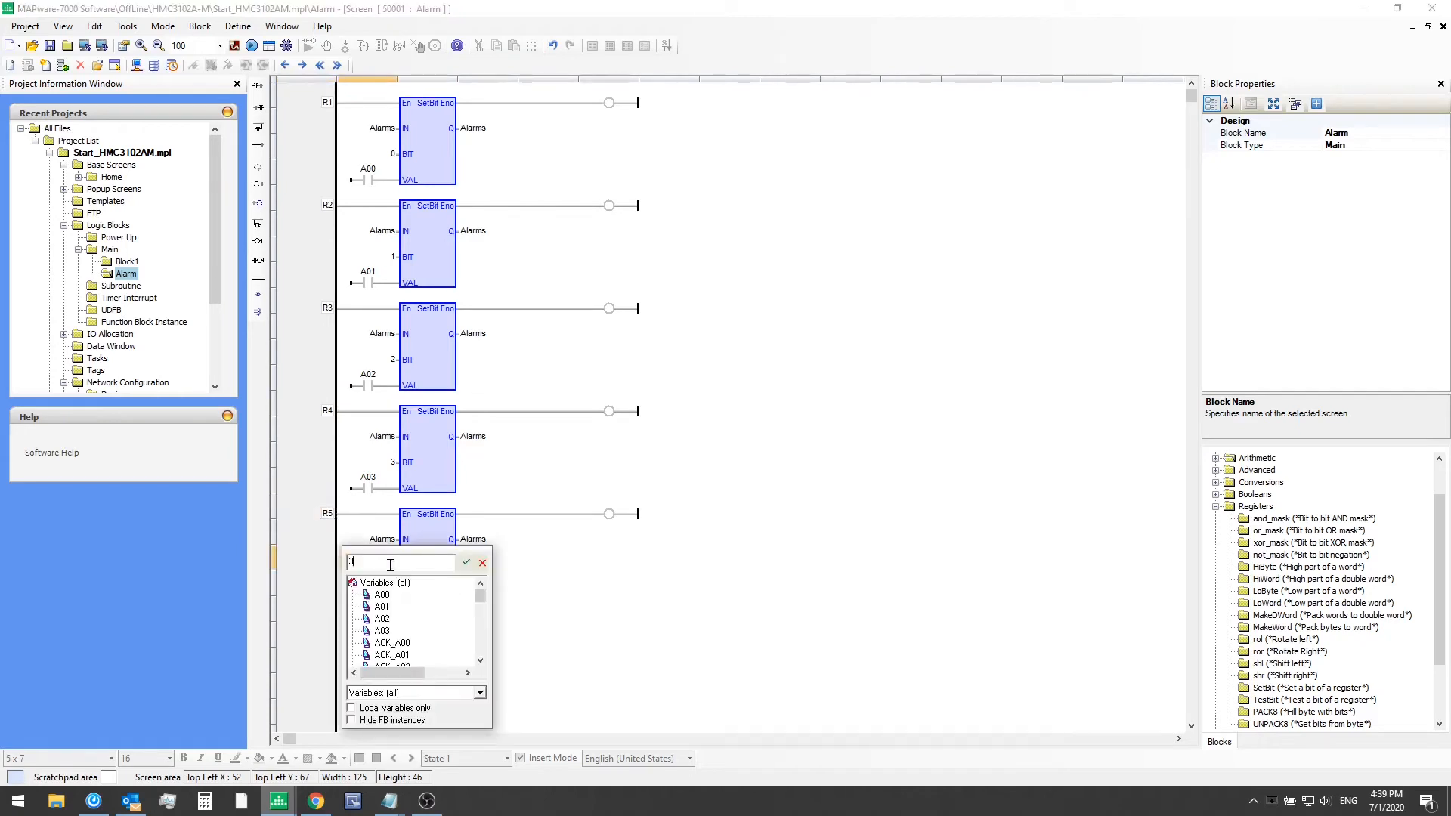
{"action": "left_click", "coordinate": [466, 563]}
{"action": "double_click", "coordinate": [368, 581]}
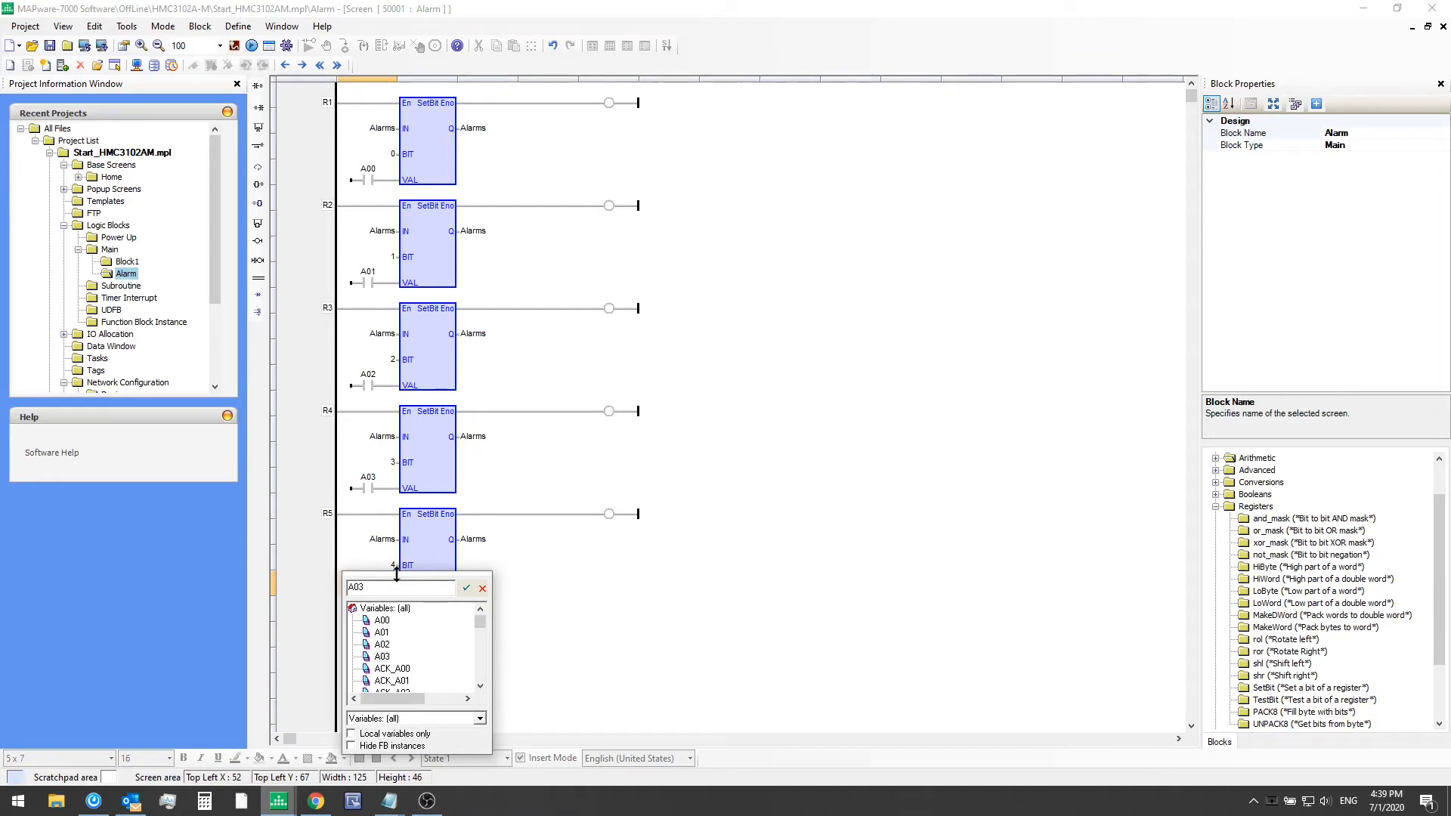
{"action": "scroll", "coordinate": [439, 643], "scroll_direction": "down", "scroll_amount": 2}
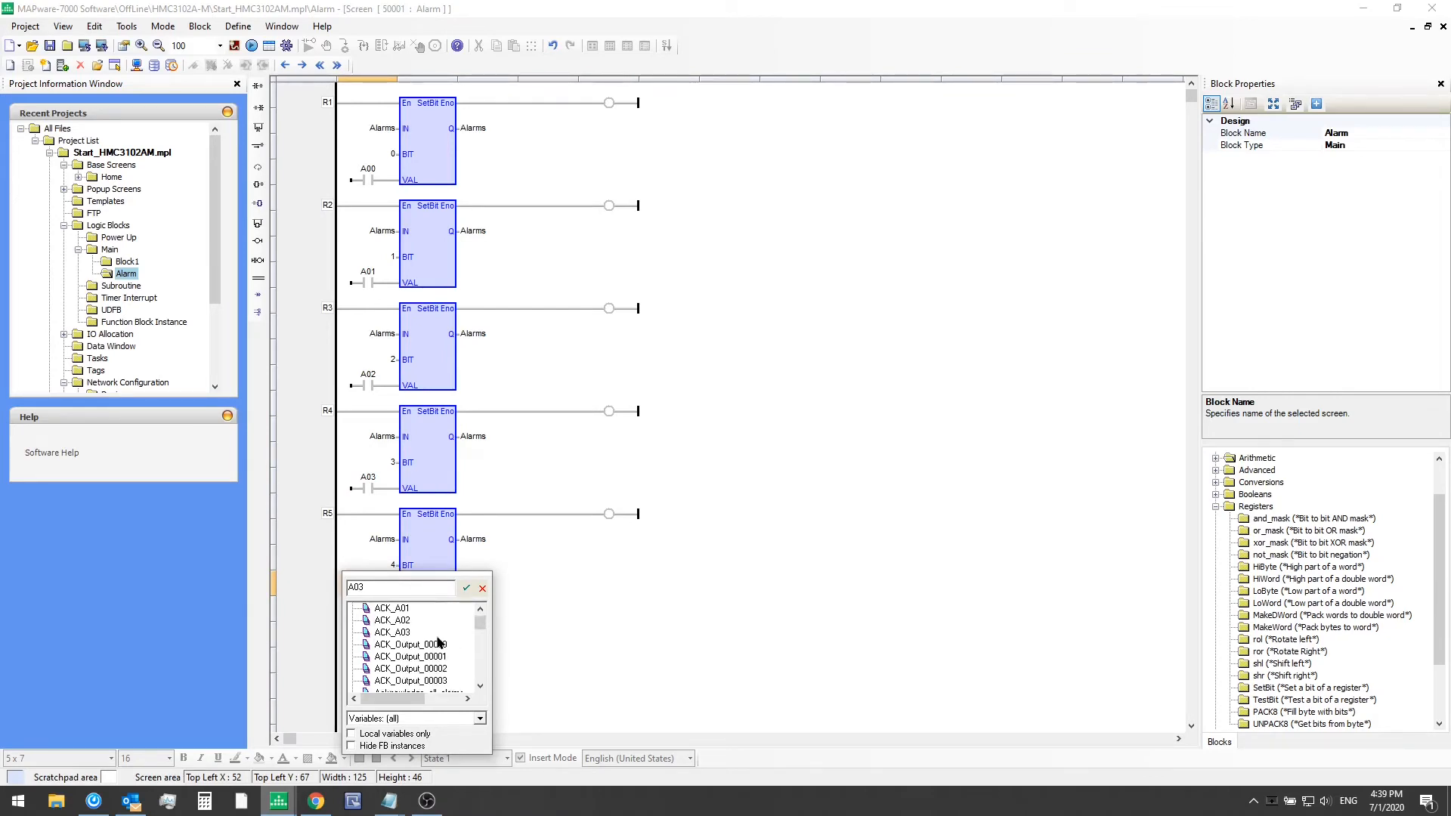
{"action": "scroll", "coordinate": [438, 642], "scroll_direction": "down", "scroll_amount": 1}
{"action": "scroll", "coordinate": [438, 667], "scroll_direction": "down", "scroll_amount": 1}
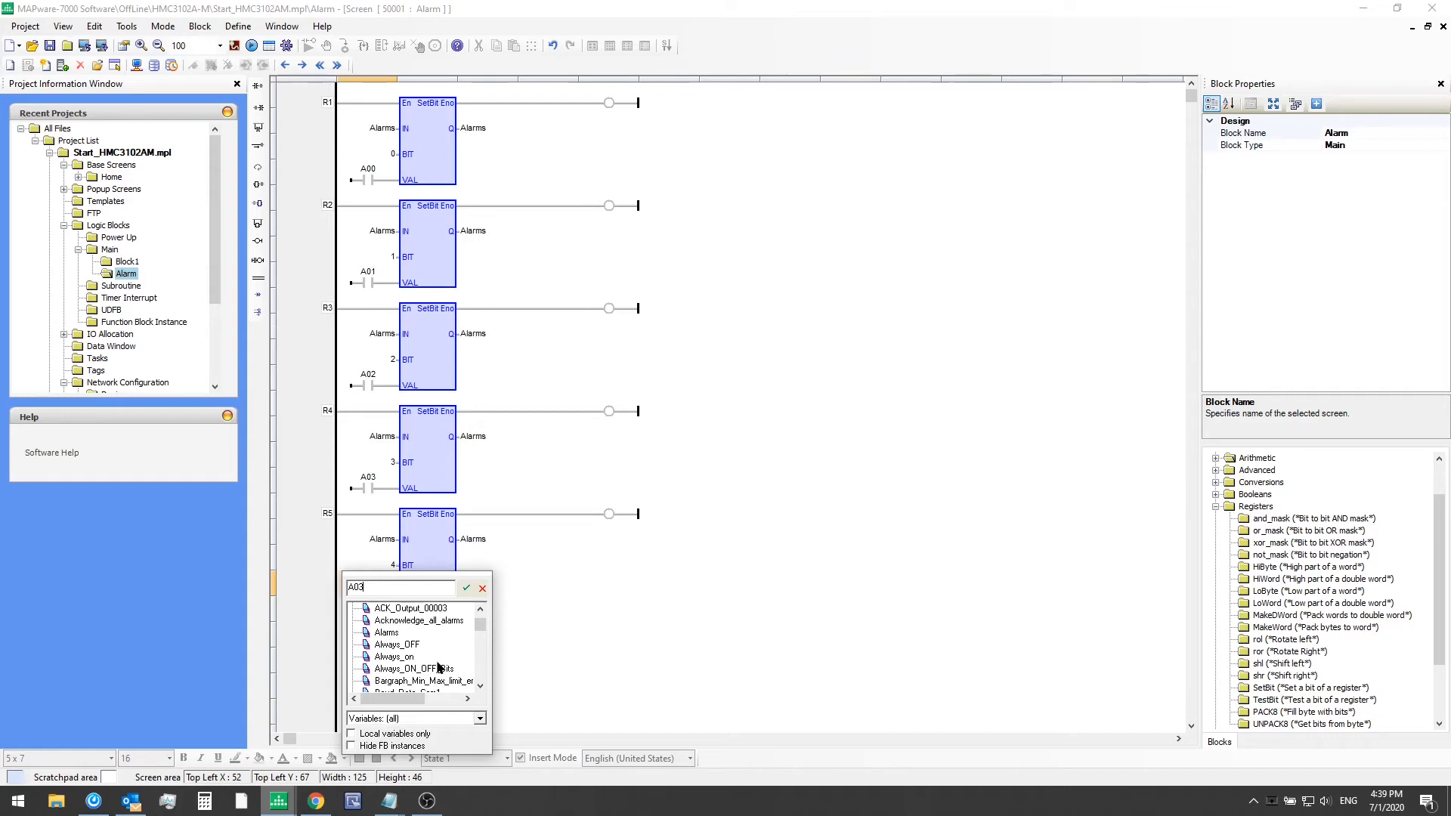
{"action": "scroll", "coordinate": [438, 667], "scroll_direction": "down", "scroll_amount": 5}
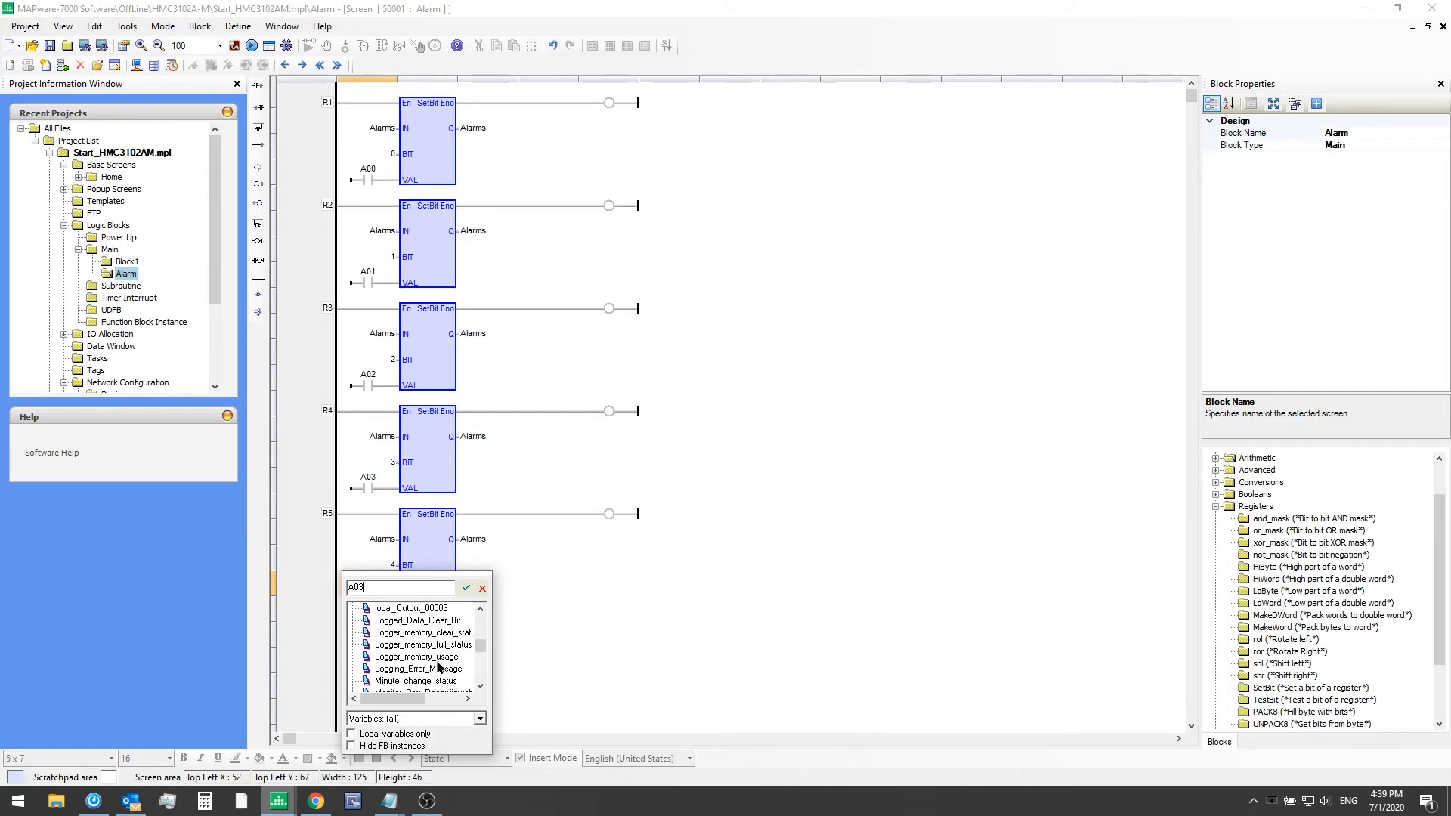
{"action": "double_click", "coordinate": [411, 608]}
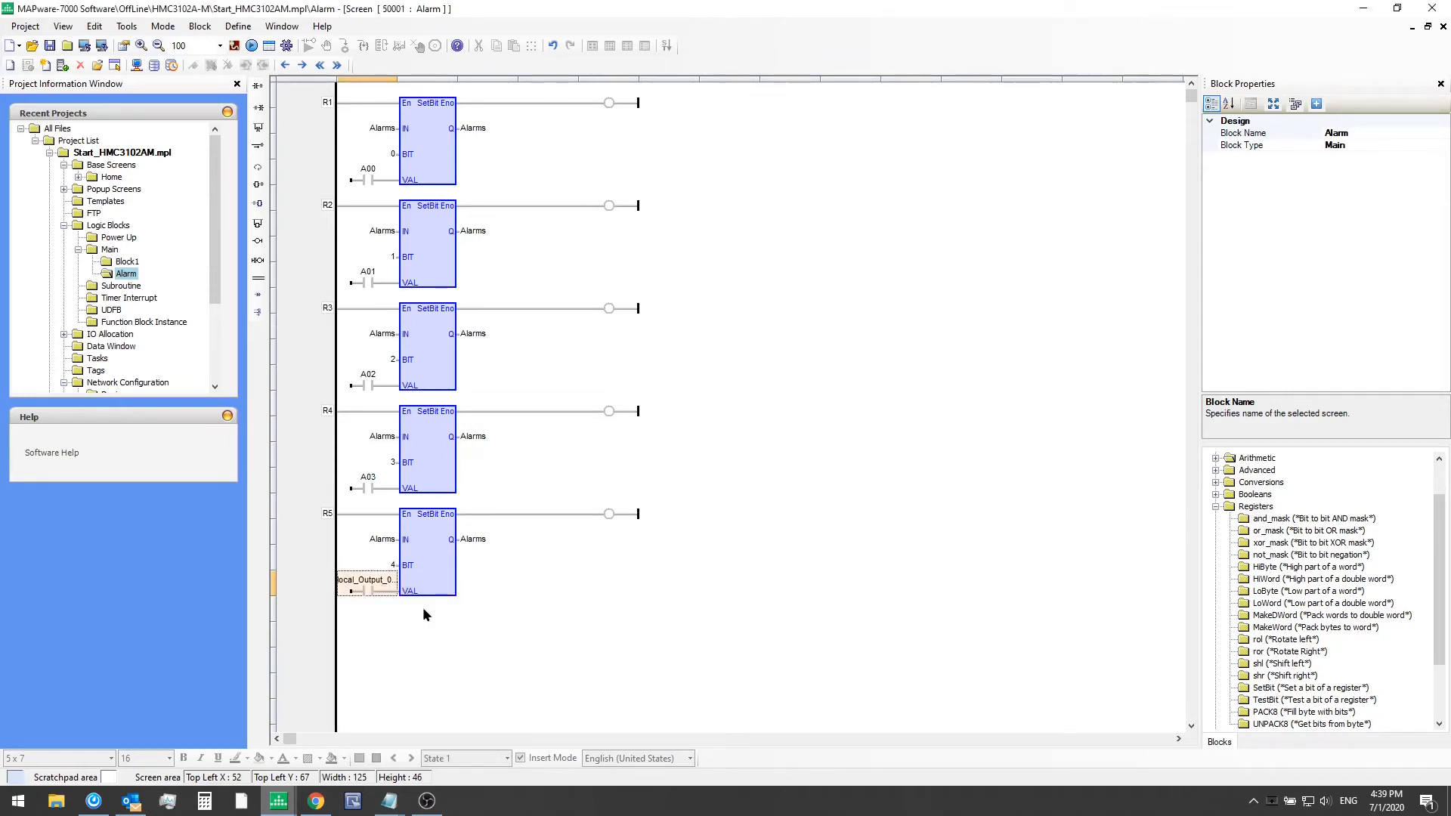
{"action": "left_click_drag", "start_coordinate": [397, 78], "coordinate": [425, 77]}
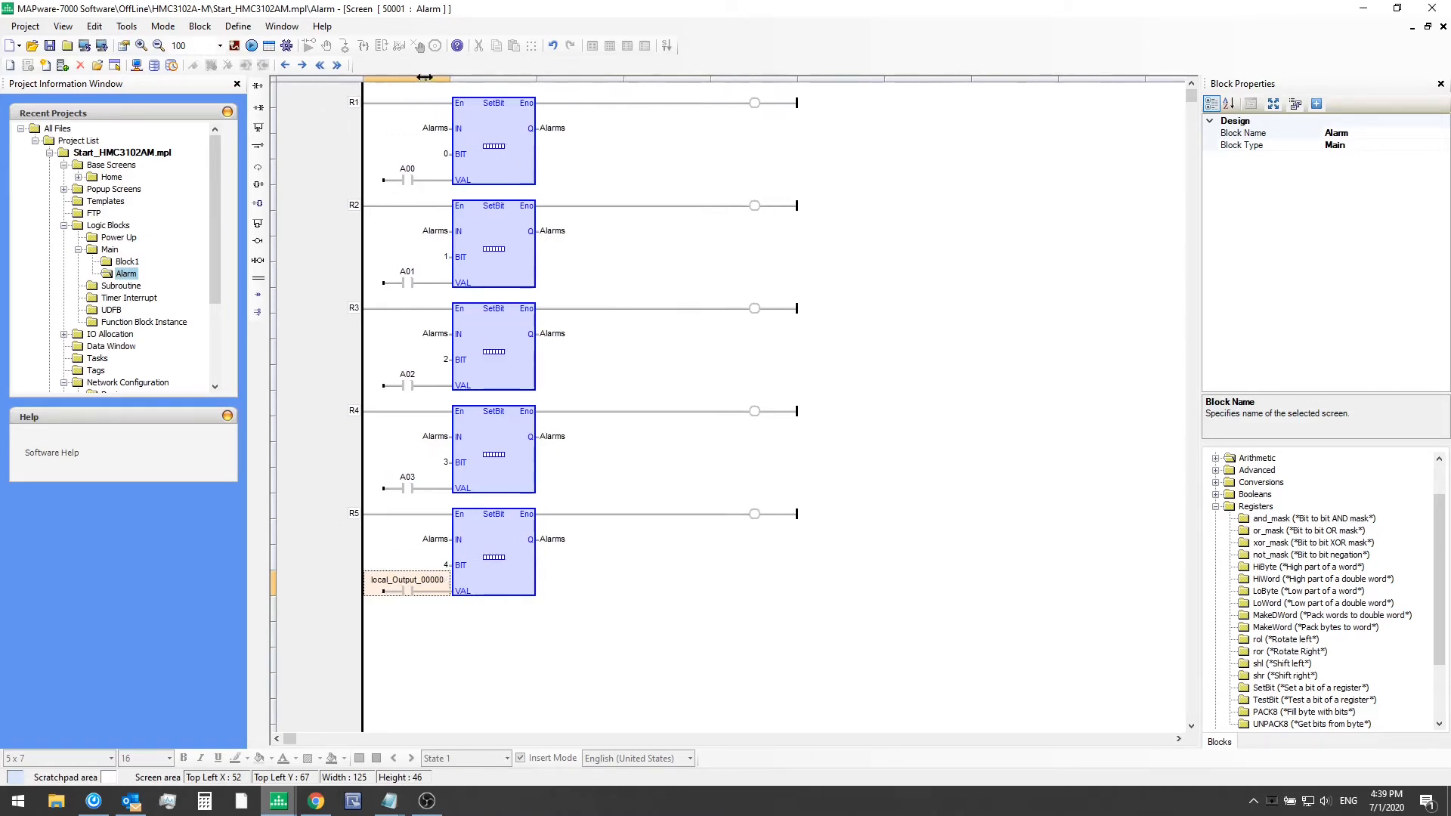
- Copy rung R5 and paste it three times below as rungs R6, R7 and R8
{"action": "left_click", "coordinate": [787, 595]}
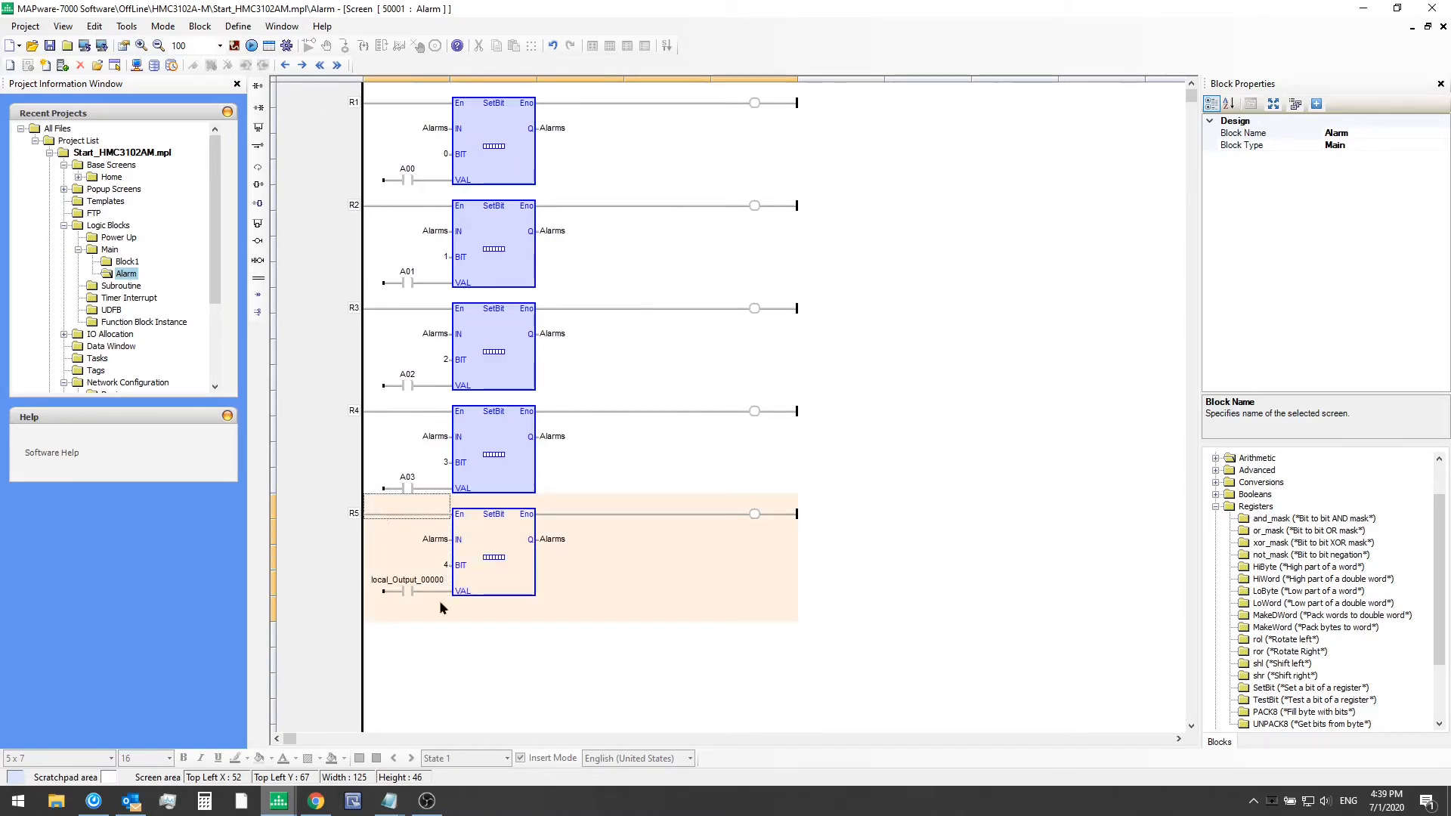
{"action": "key", "text": "ctrl+v"}
{"action": "scroll", "coordinate": [402, 641], "scroll_direction": "down", "scroll_amount": 3}
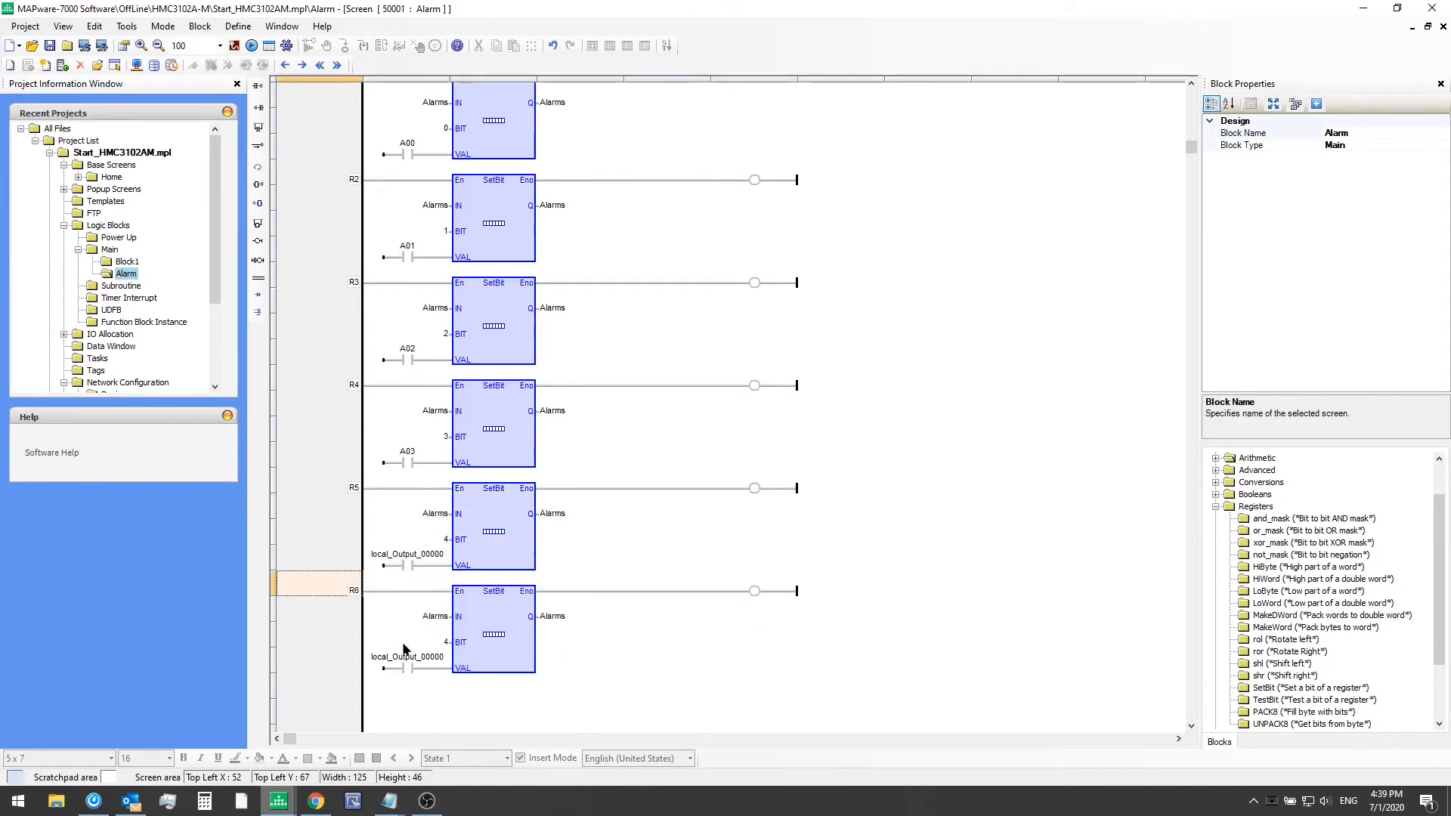
{"action": "key", "text": "ctrl+v"}
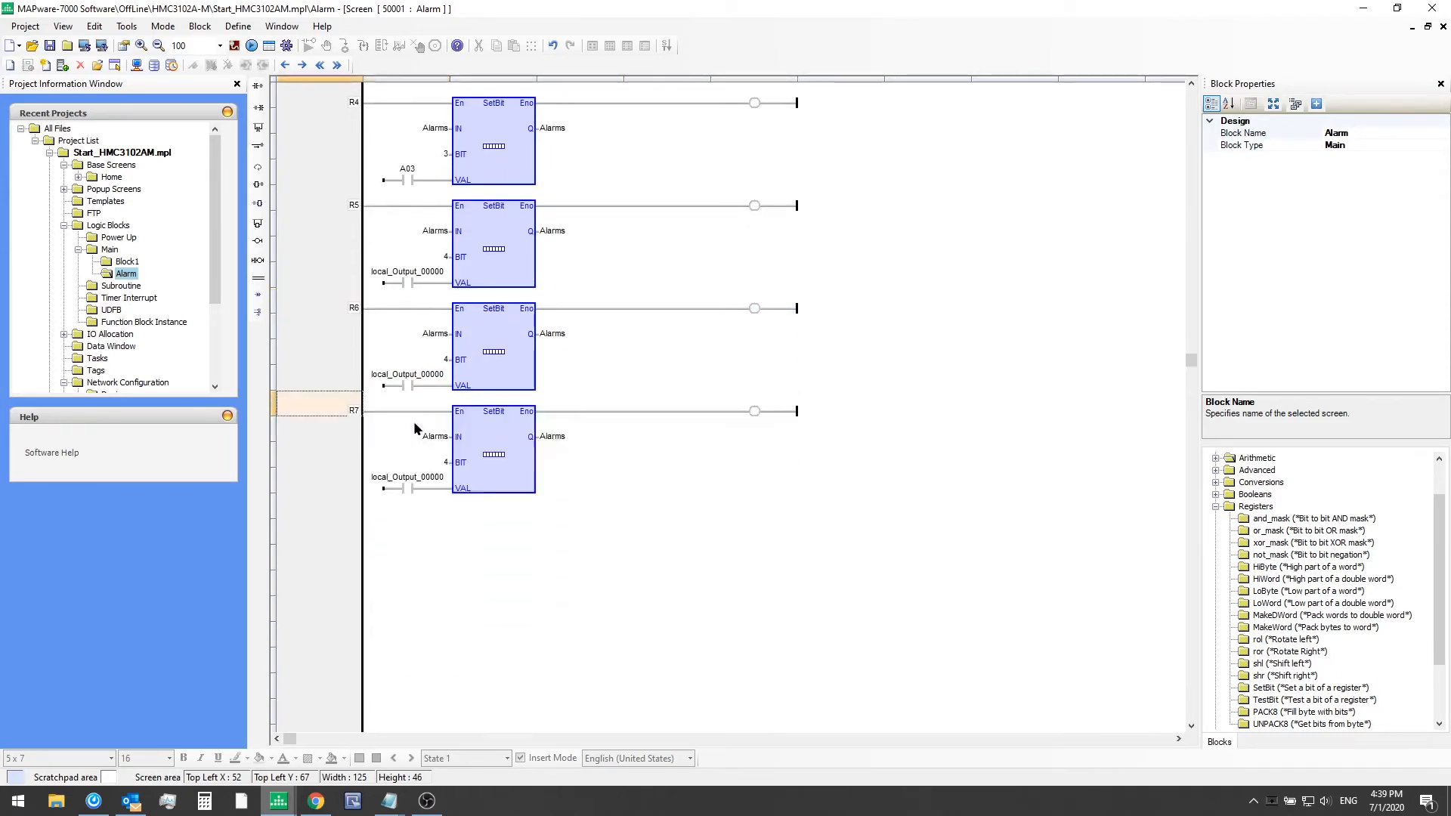
{"action": "left_click", "coordinate": [414, 530]}
{"action": "key", "text": "ctrl+v"}
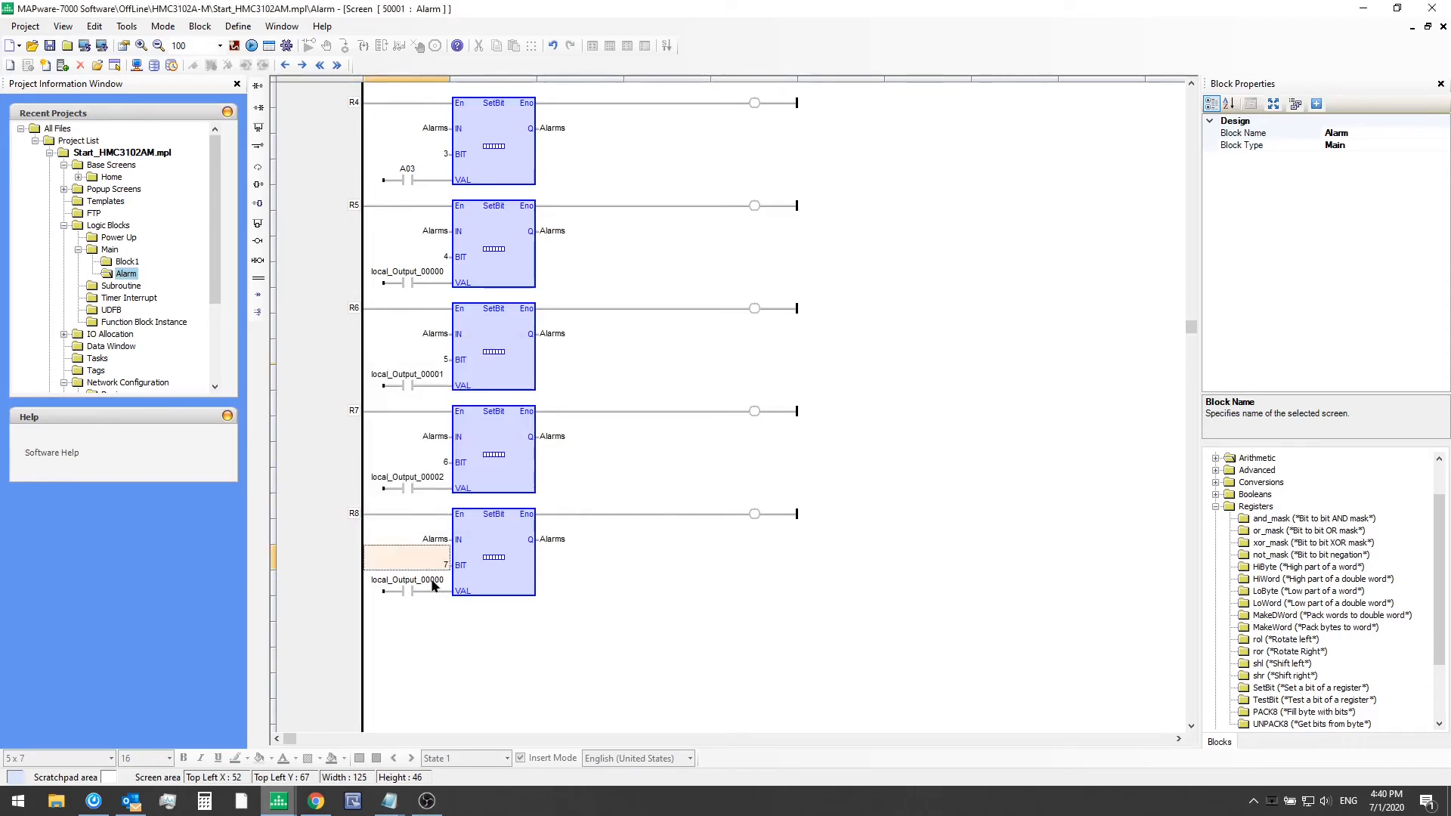
- Set rungs R6 to R8 to bits 5, 6 and 7 with contacts local_Output_00001, local_Output_00002 and local_Output_00003
{"action": "double_click", "coordinate": [432, 581]}
{"action": "scroll", "coordinate": [467, 675], "scroll_direction": "down", "scroll_amount": 2}
{"action": "double_click", "coordinate": [458, 644]}
{"action": "left_click", "coordinate": [559, 634]}
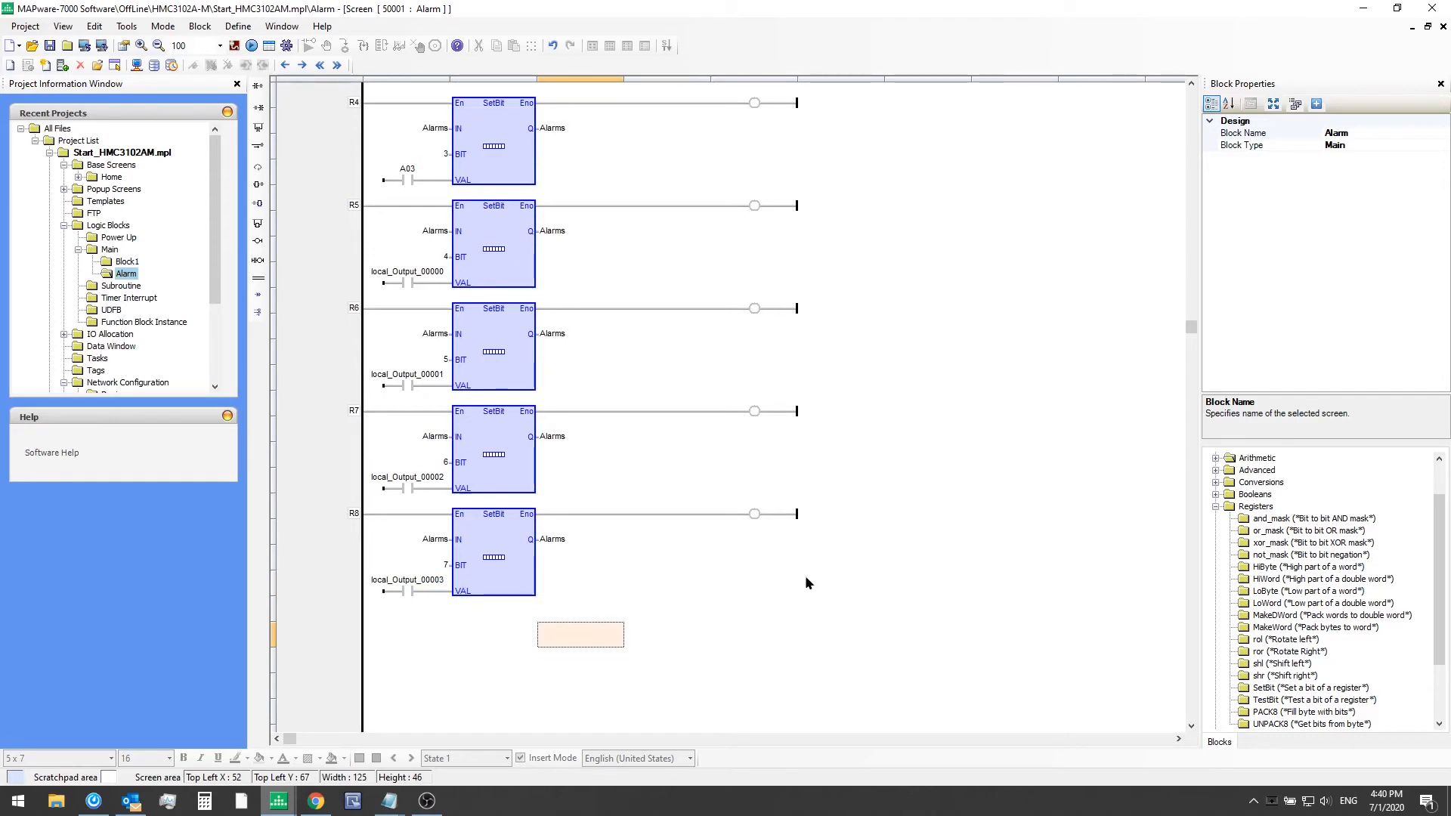
- Open the Home base screen and draw an Alarm List object about 704 by 256 pixels across its lower half
{"action": "double_click", "coordinate": [111, 177]}
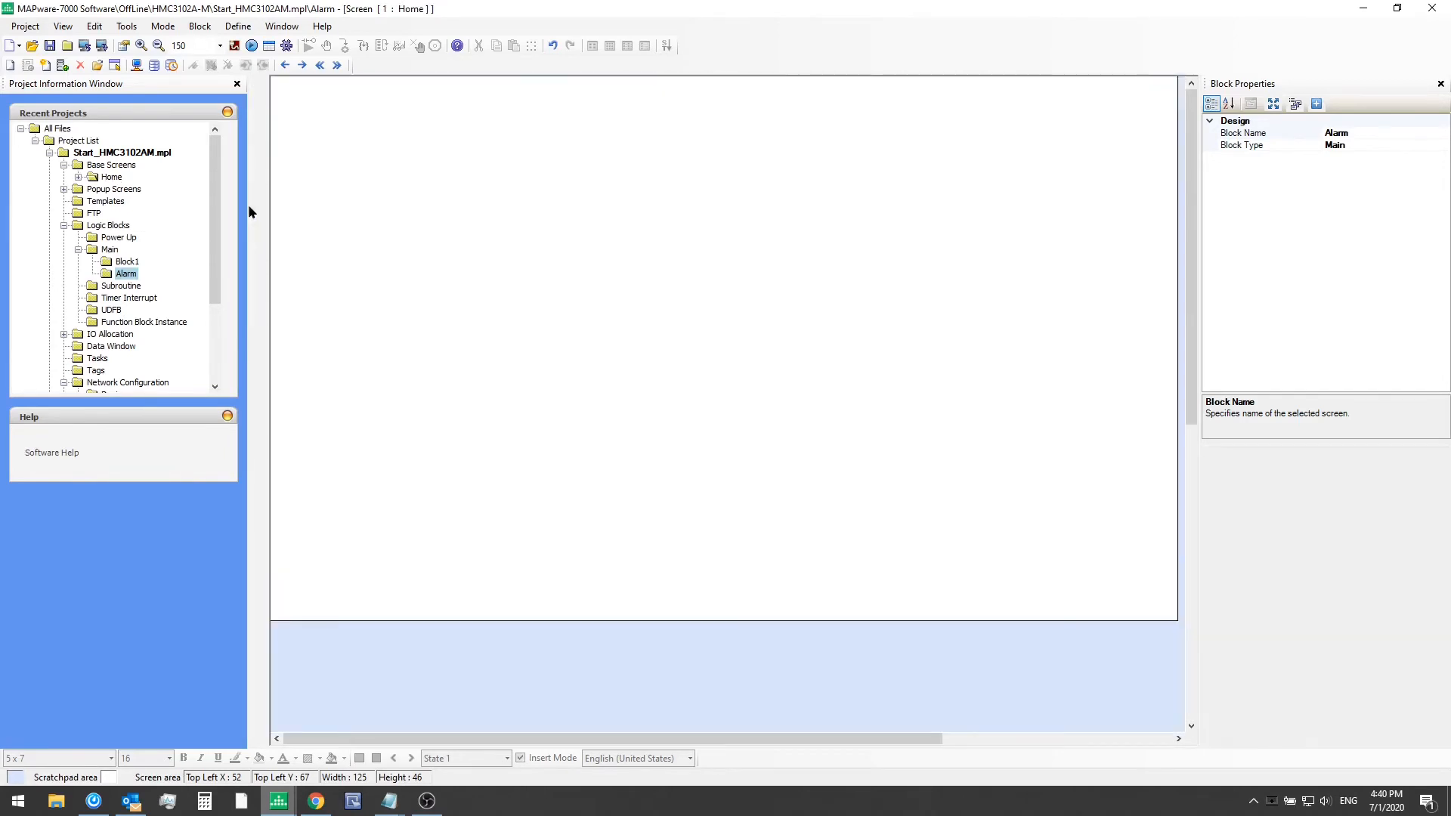
{"action": "left_click", "coordinate": [240, 26]}
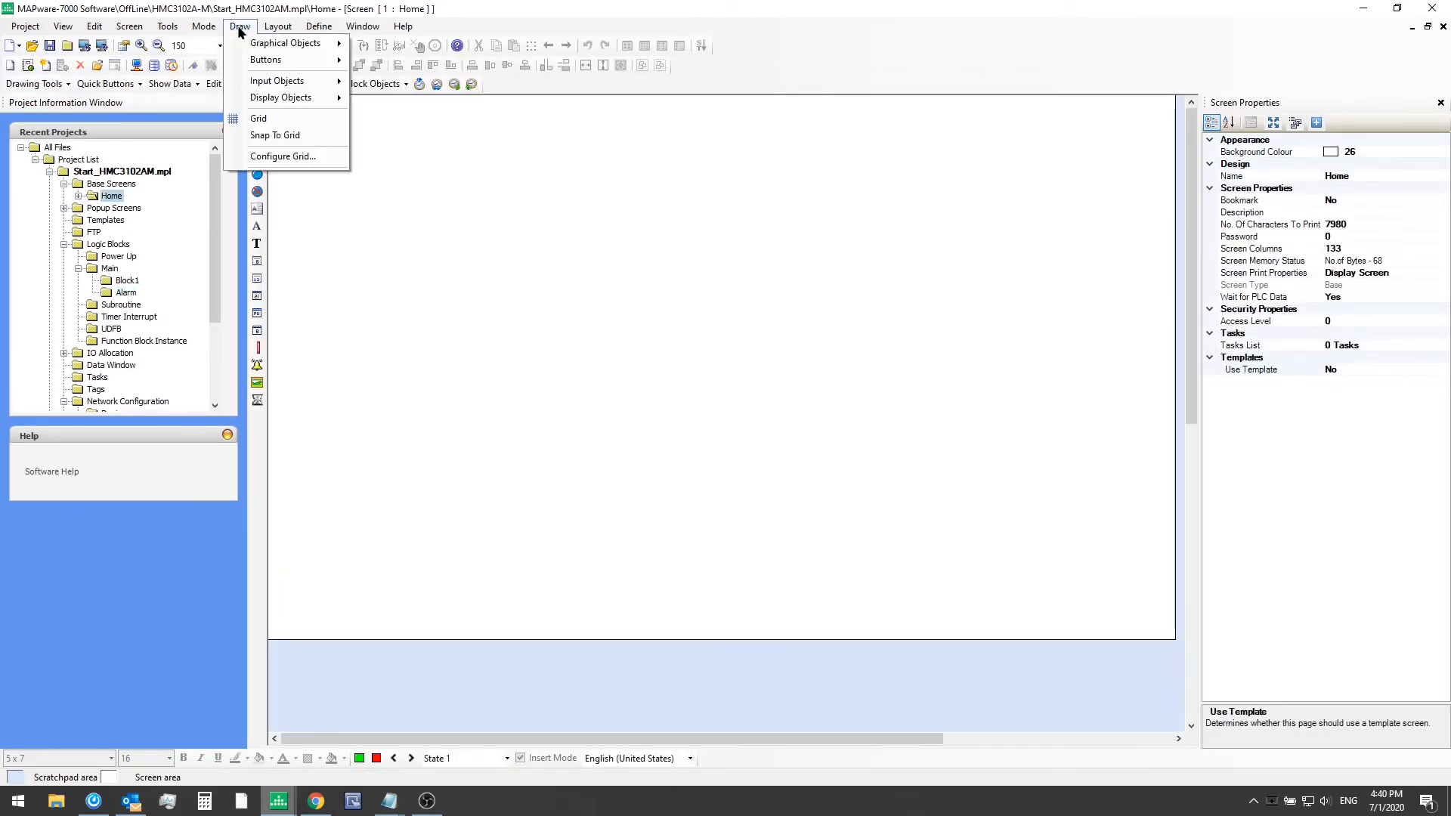
{"action": "mouse_move", "coordinate": [300, 103]}
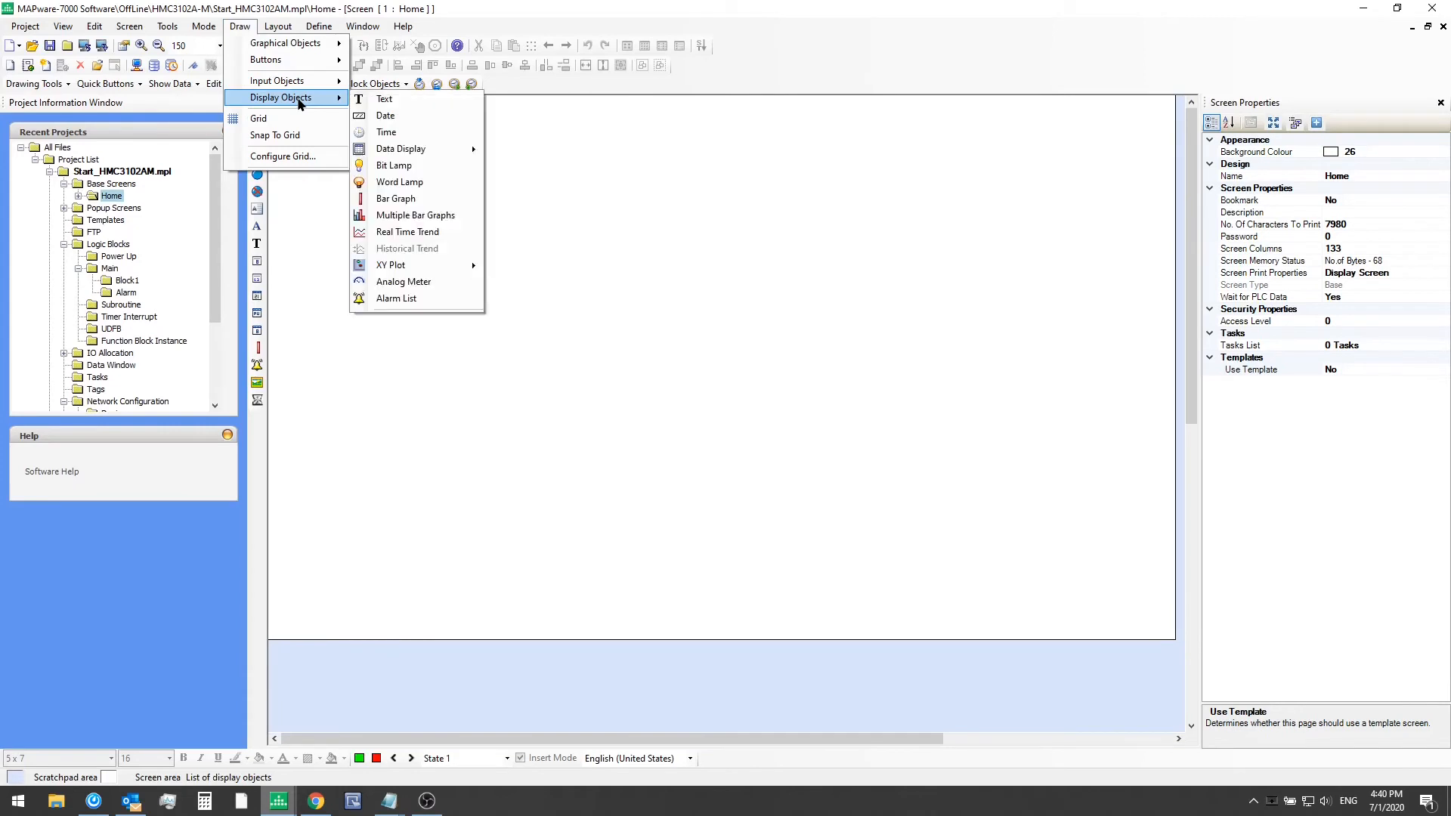
{"action": "left_click", "coordinate": [392, 299]}
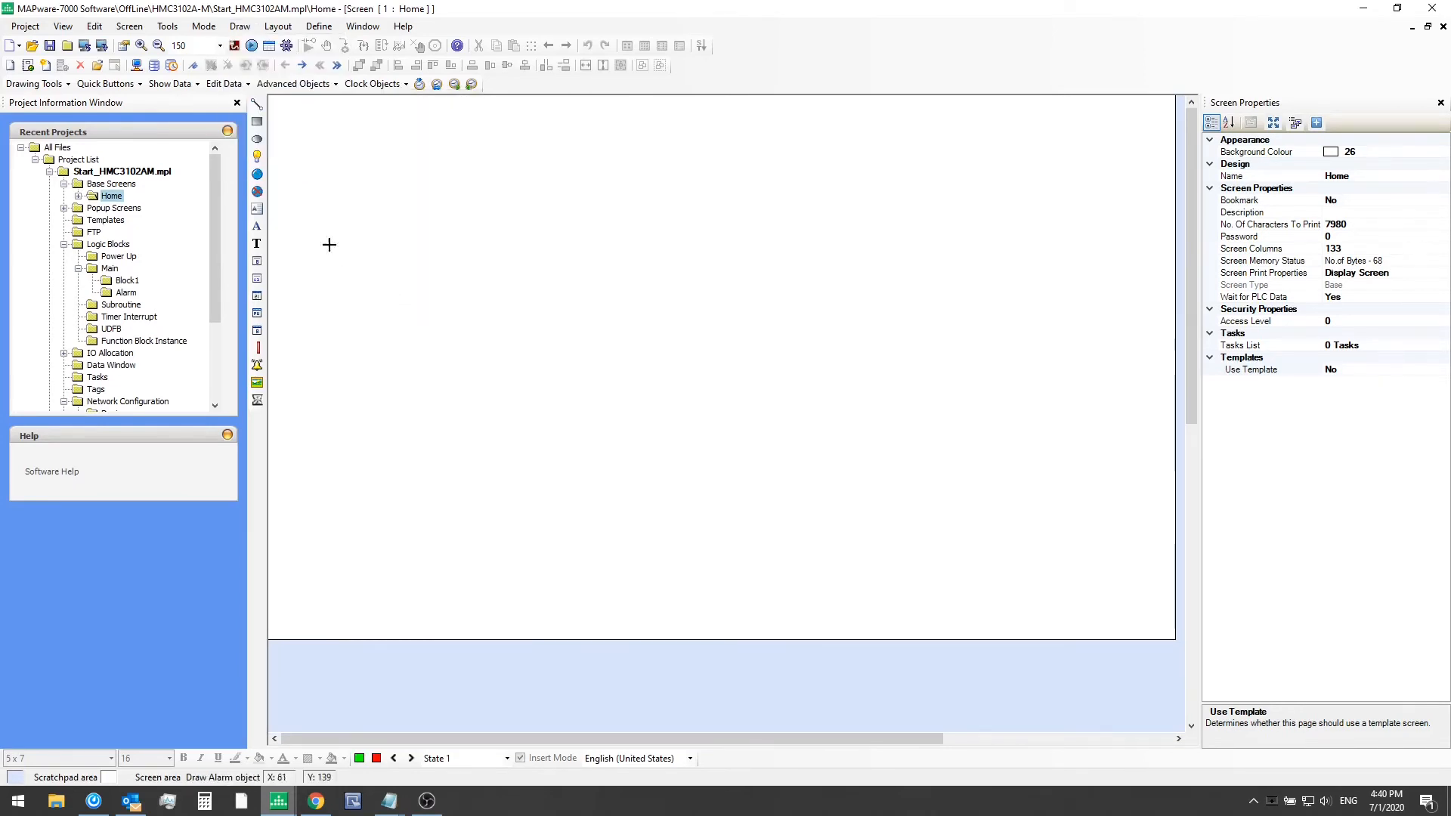
{"action": "left_click_drag", "start_coordinate": [310, 314], "coordinate": [1112, 609]}
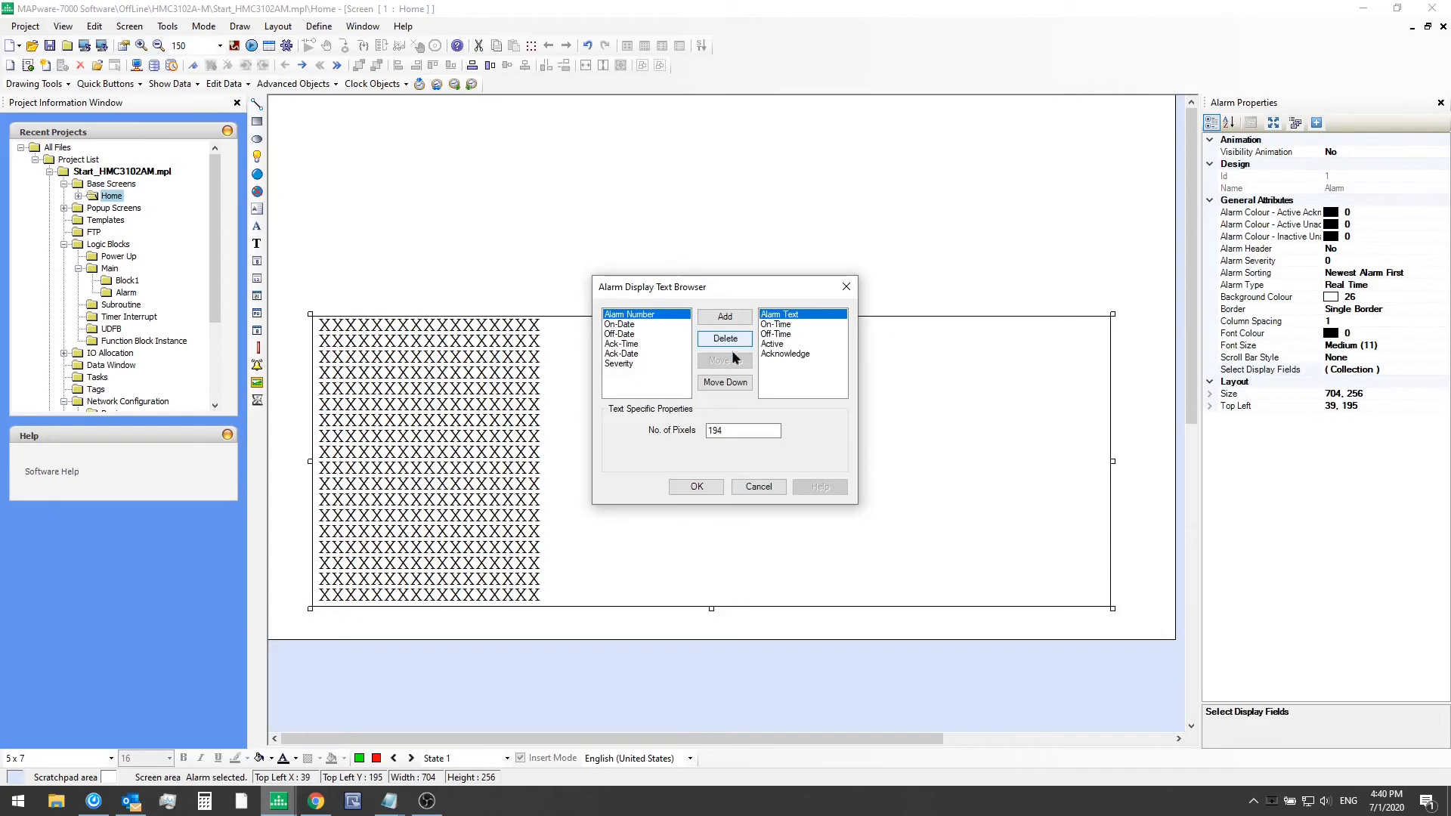
- Place the Alarm Text field after Off-Time in the alarm list's display fields and turn on the alarm header
{"action": "left_click", "coordinate": [725, 382]}
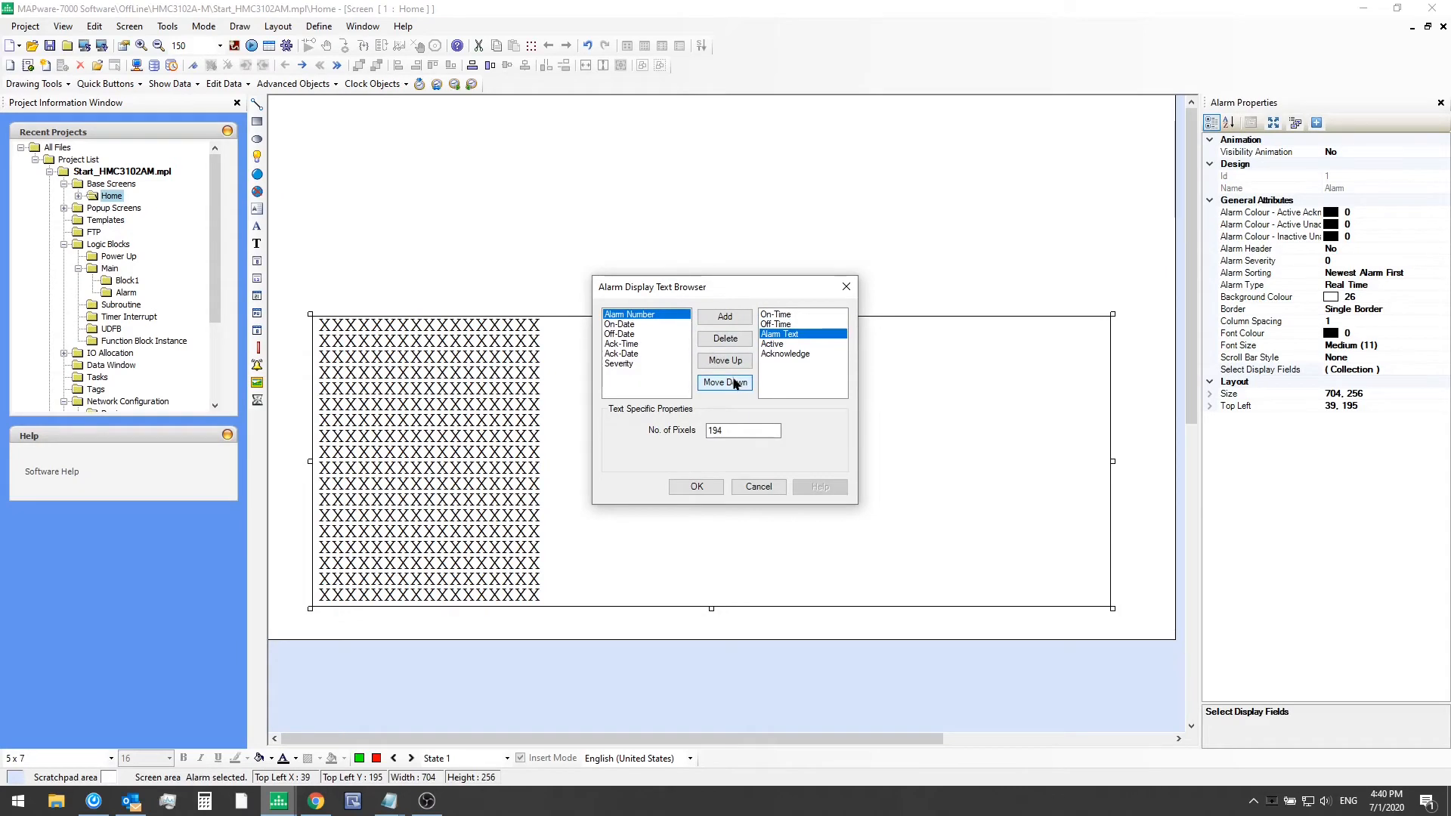
{"action": "left_click", "coordinate": [698, 489]}
{"action": "left_click", "coordinate": [1364, 248]}
{"action": "left_click", "coordinate": [1353, 273]}
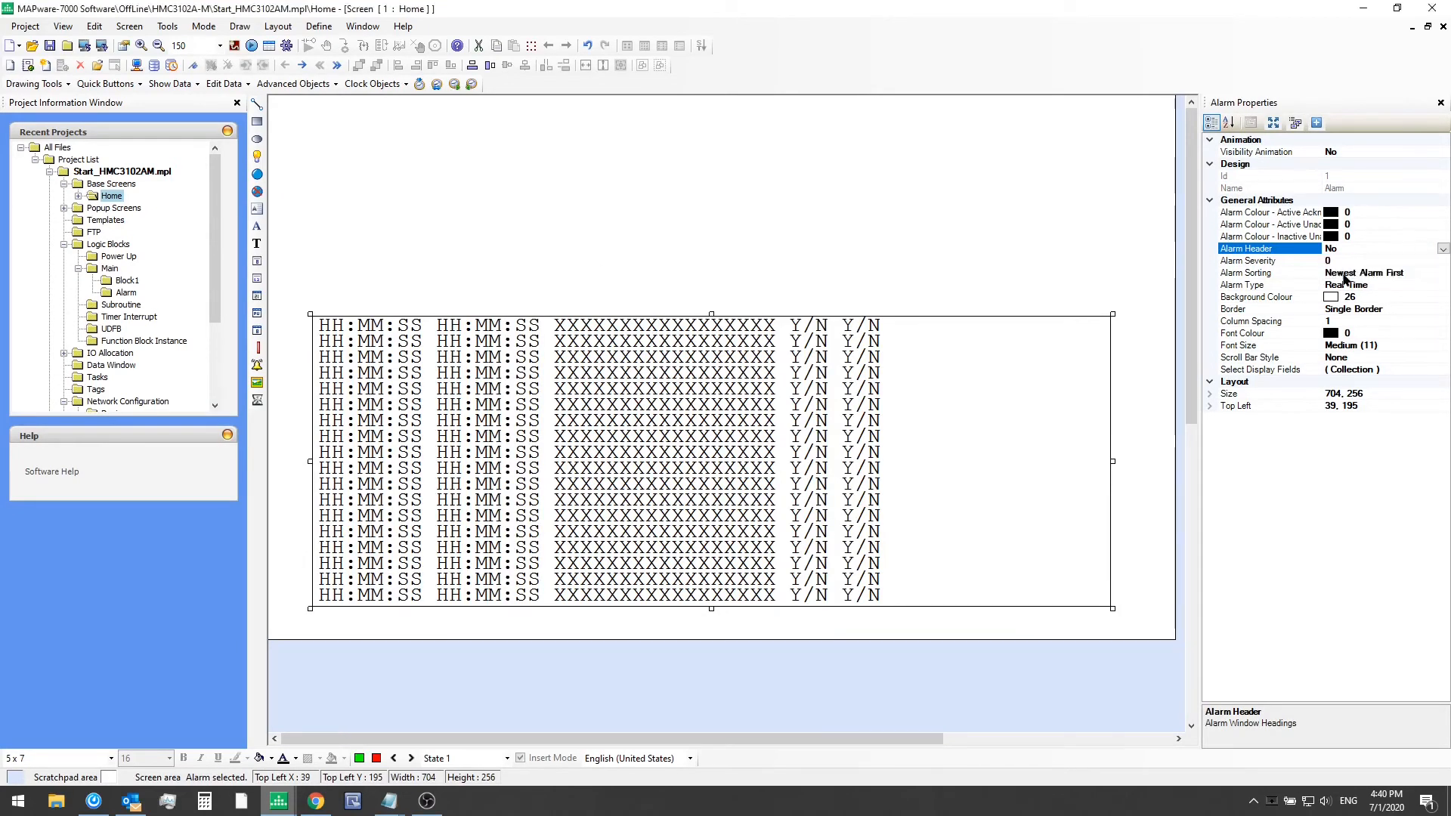
{"action": "left_click", "coordinate": [1033, 280]}
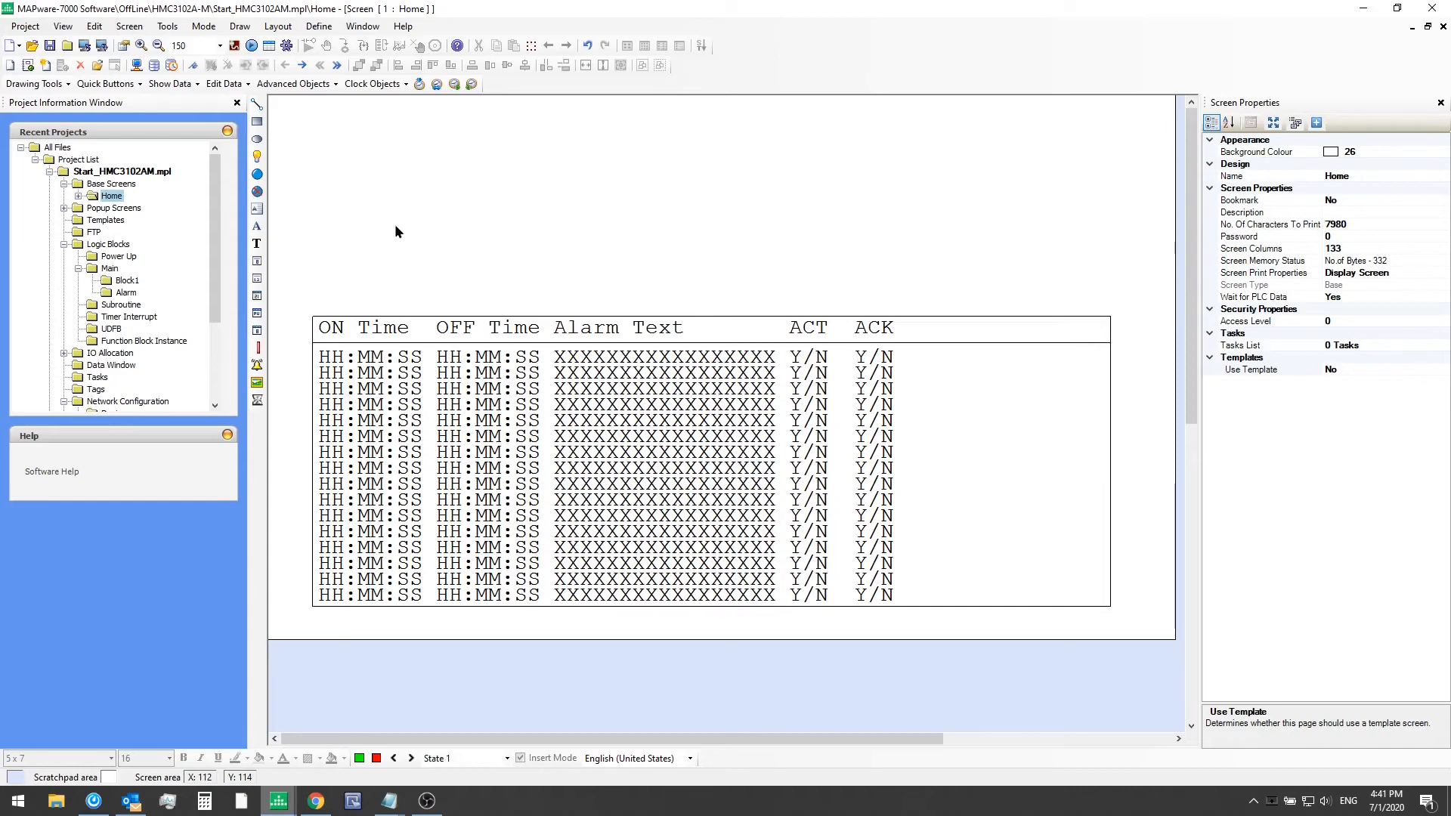
- Draw a Toggle Bit button about 147 by 64 pixels above the alarm list on the Home screen
{"action": "left_click", "coordinate": [239, 26]}
{"action": "mouse_move", "coordinate": [281, 61]}
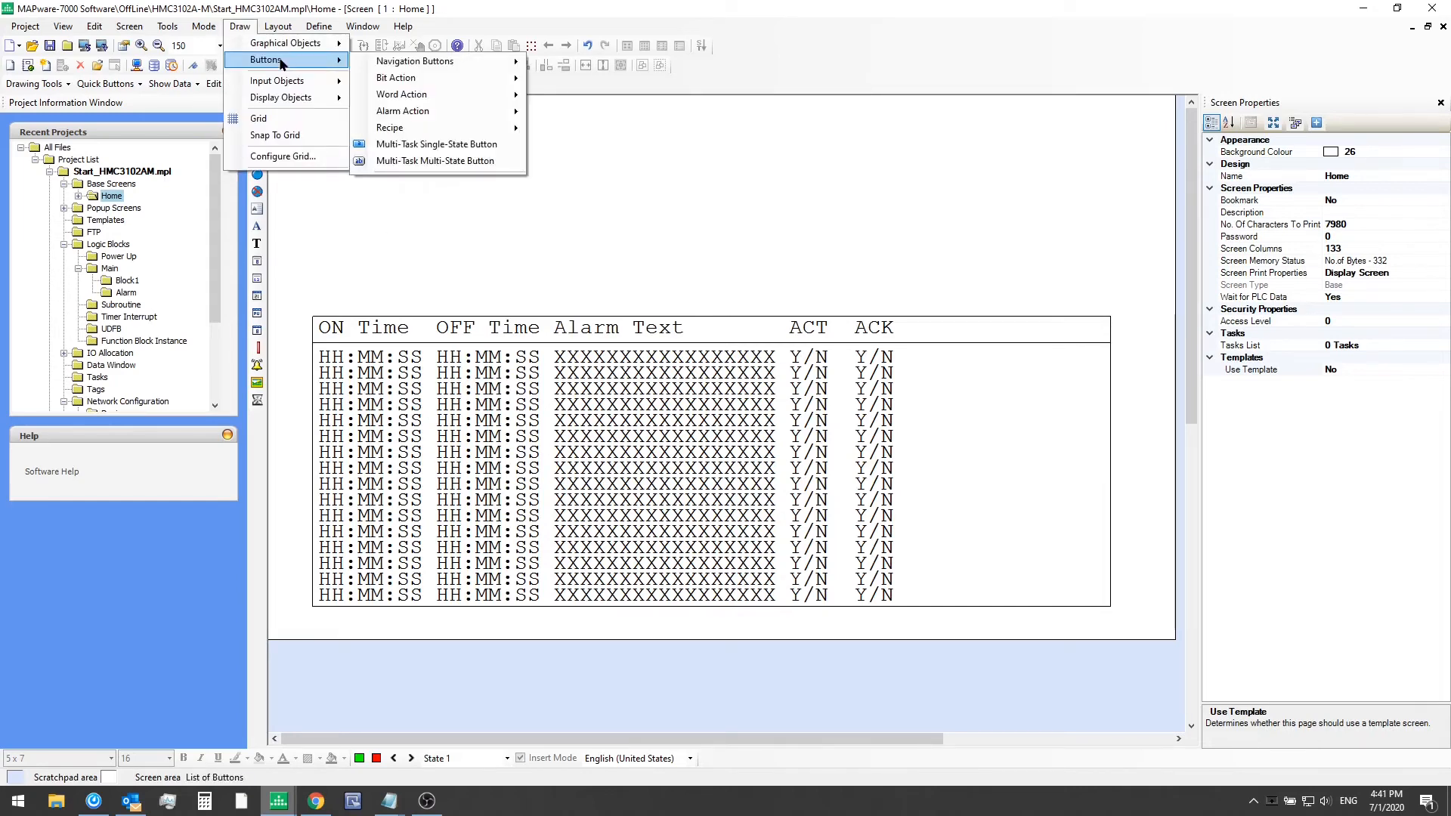
{"action": "mouse_move", "coordinate": [423, 77]}
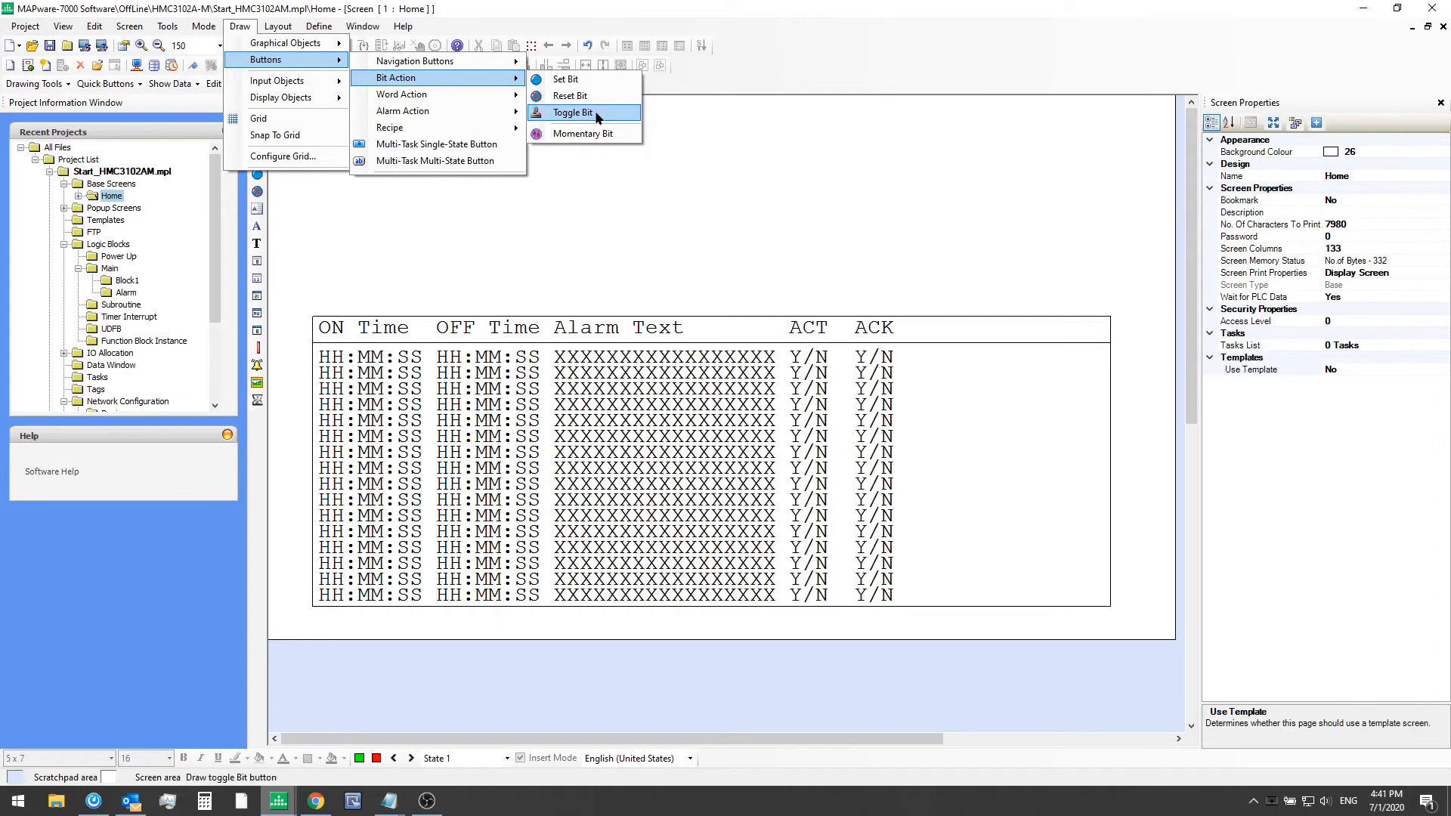
{"action": "left_click", "coordinate": [587, 111]}
{"action": "left_click_drag", "start_coordinate": [349, 152], "coordinate": [519, 230]}
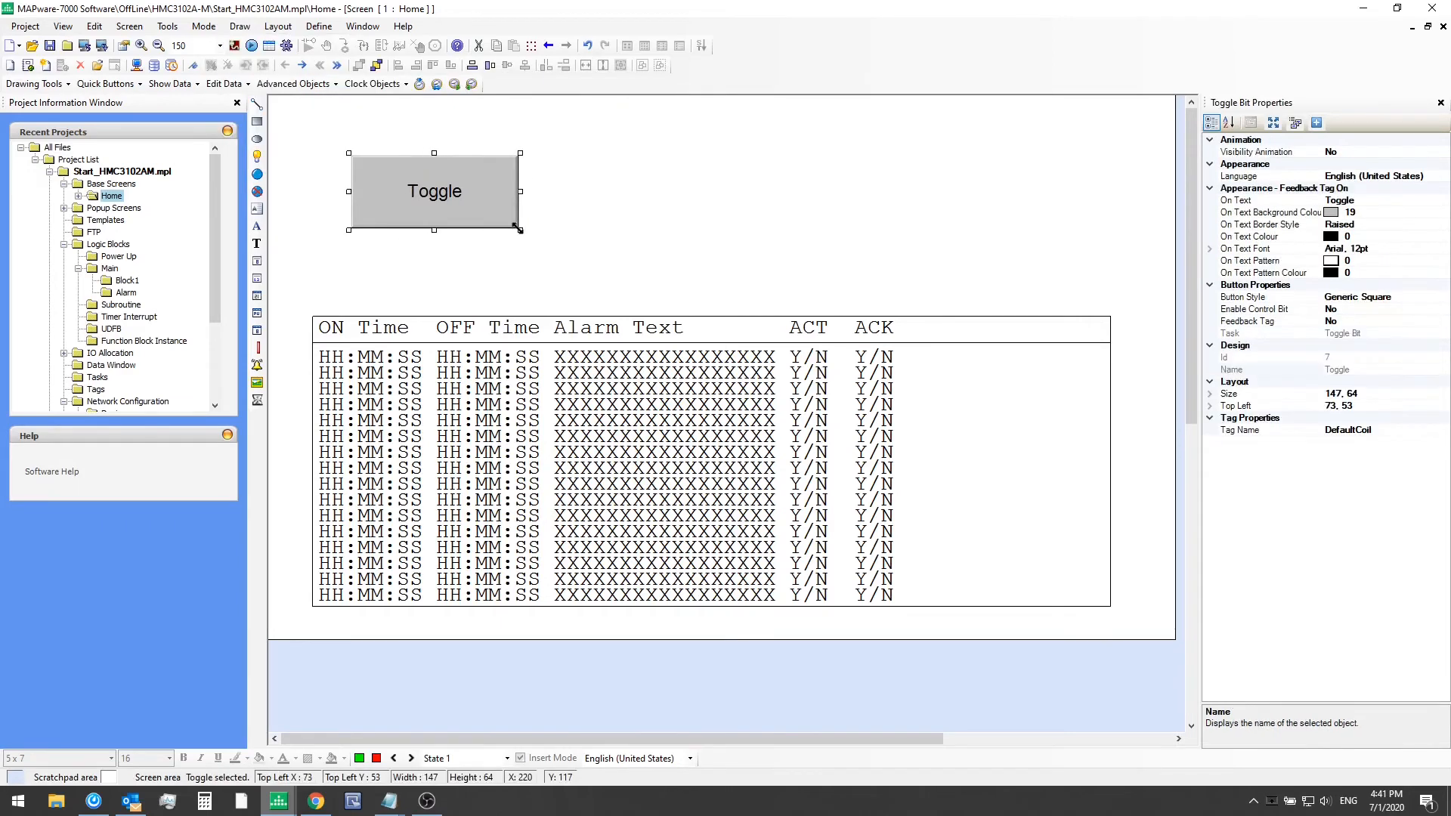
- Assign the MLC2E tag OutputCoil_00000 to the toggle button
{"action": "left_click", "coordinate": [1422, 430]}
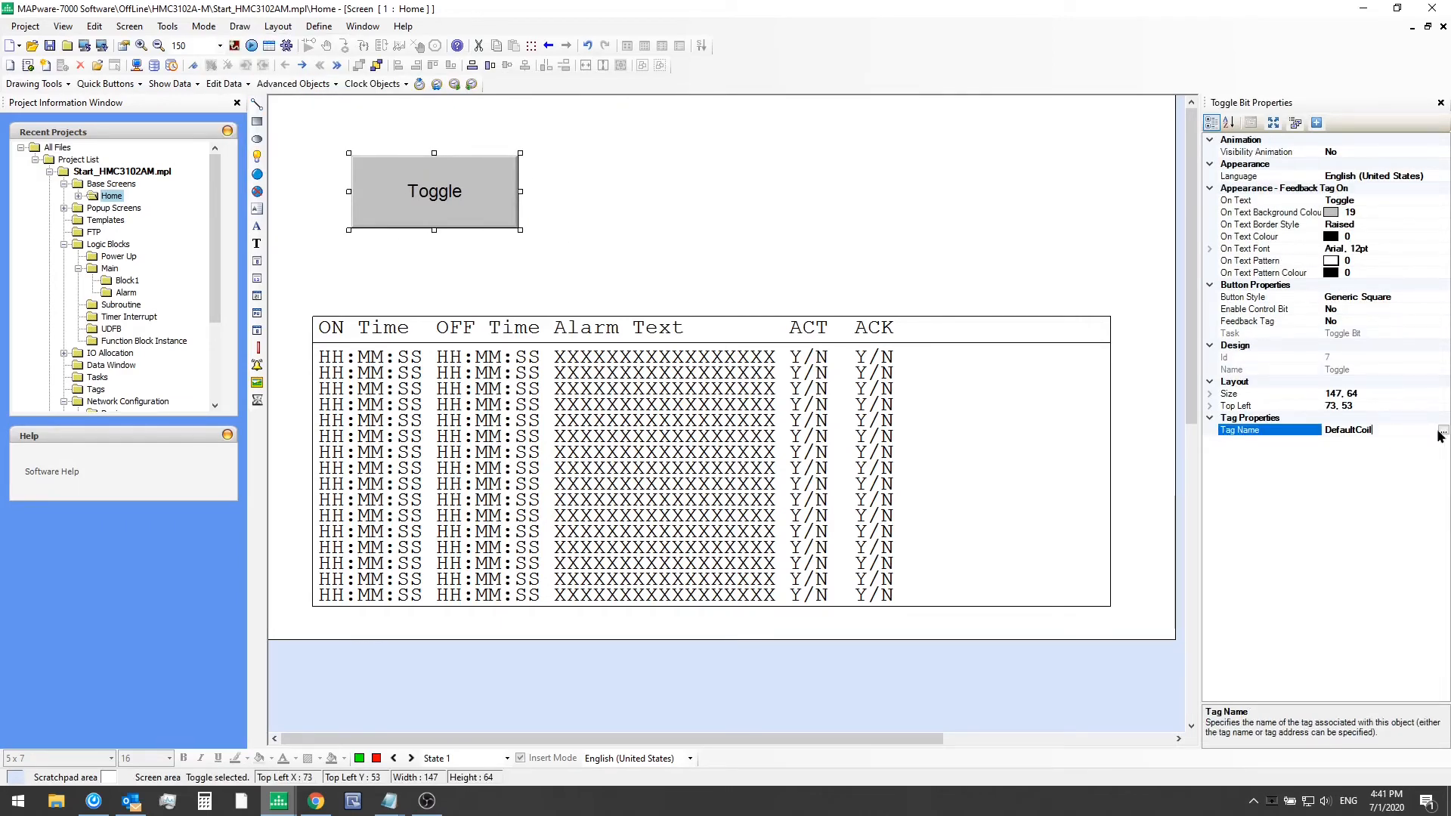
{"action": "left_click", "coordinate": [1443, 430]}
{"action": "scroll", "coordinate": [605, 495], "scroll_direction": "down", "scroll_amount": 3}
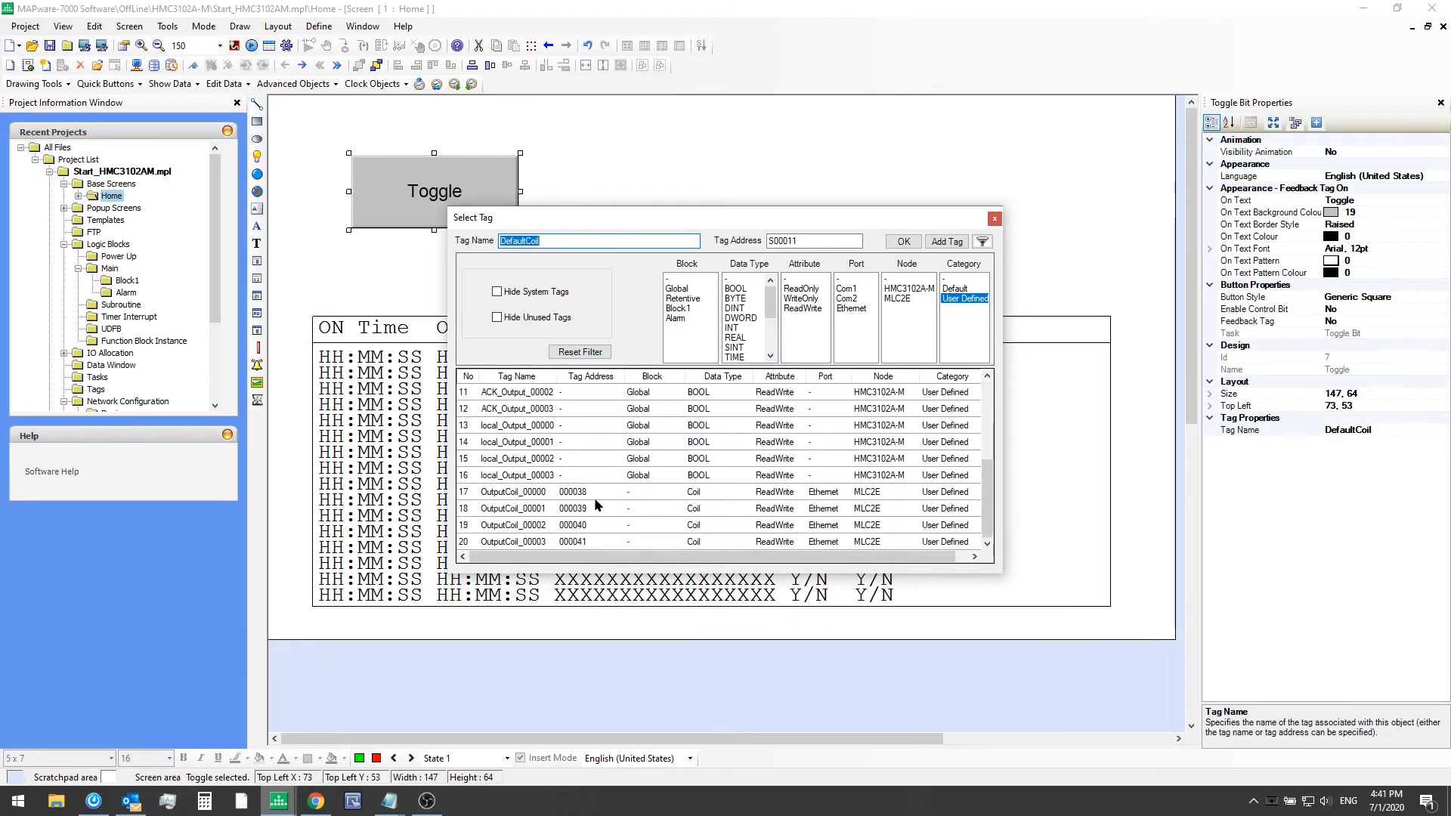
{"action": "double_click", "coordinate": [499, 492]}
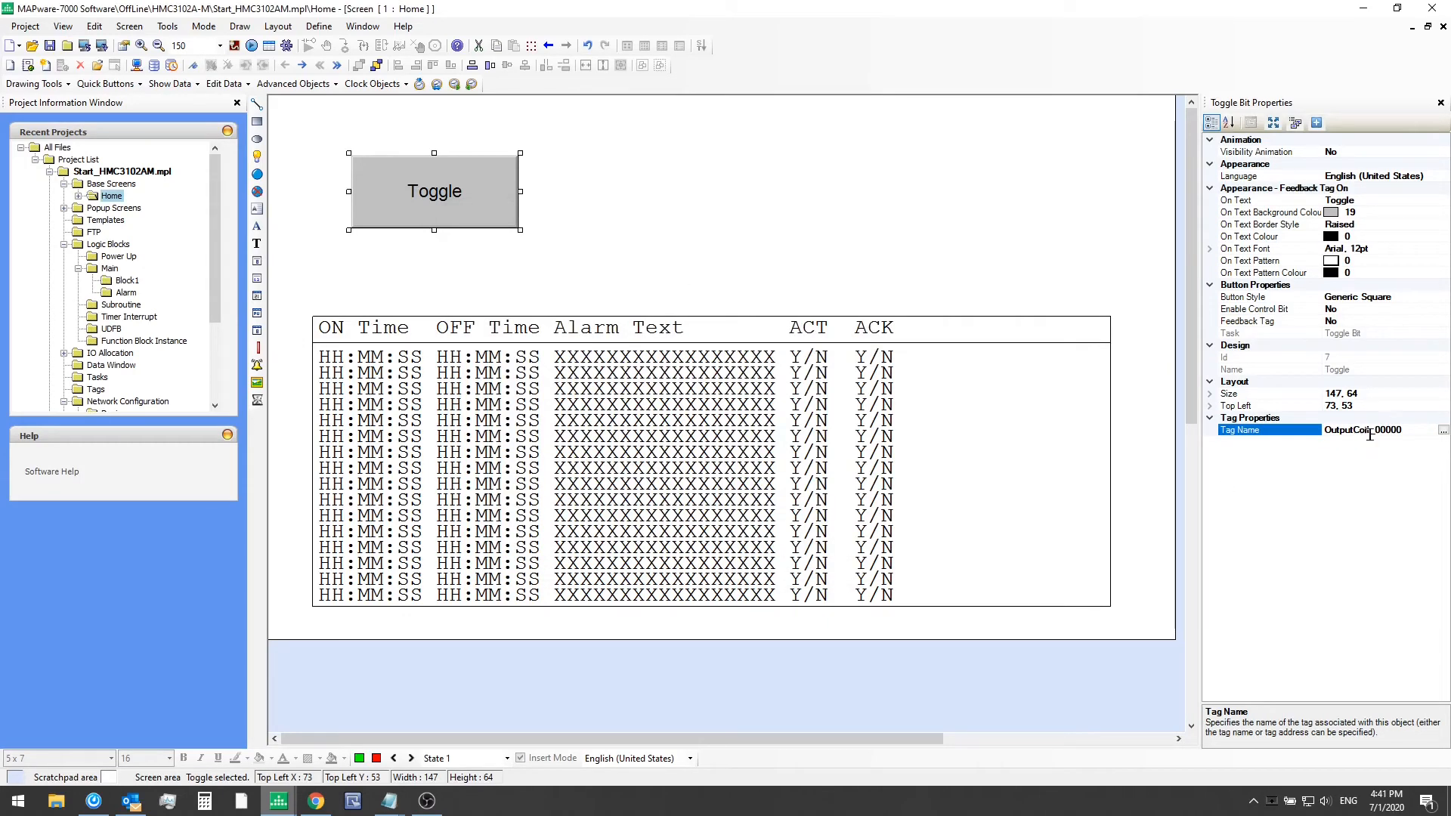
- Enable the toggle button's feedback tag and set it to OutputCoil_00000
{"action": "left_click", "coordinate": [1351, 311]}
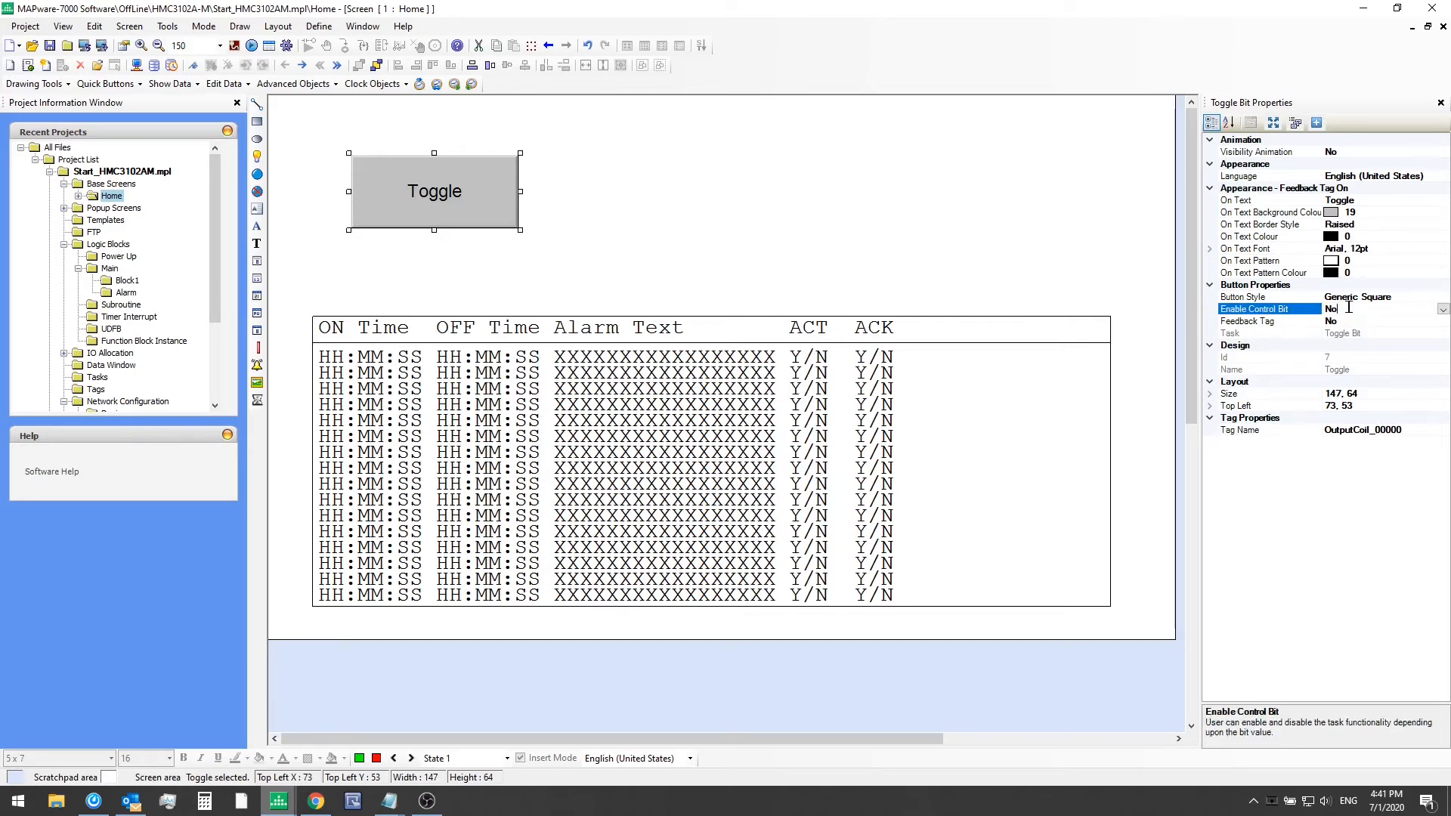
{"action": "left_click", "coordinate": [1442, 322]}
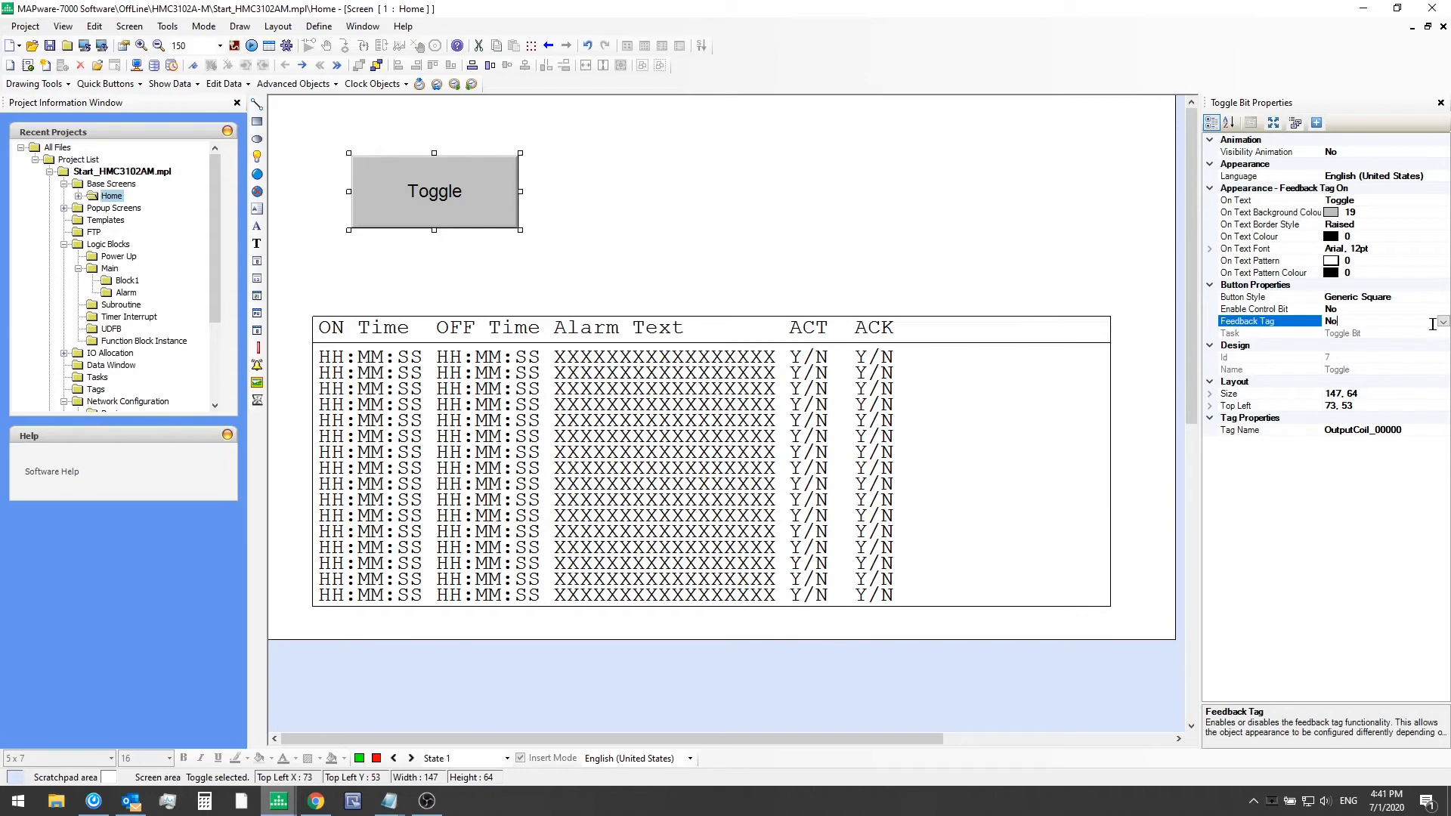
{"action": "left_click", "coordinate": [1443, 323]}
{"action": "left_click", "coordinate": [1415, 346]}
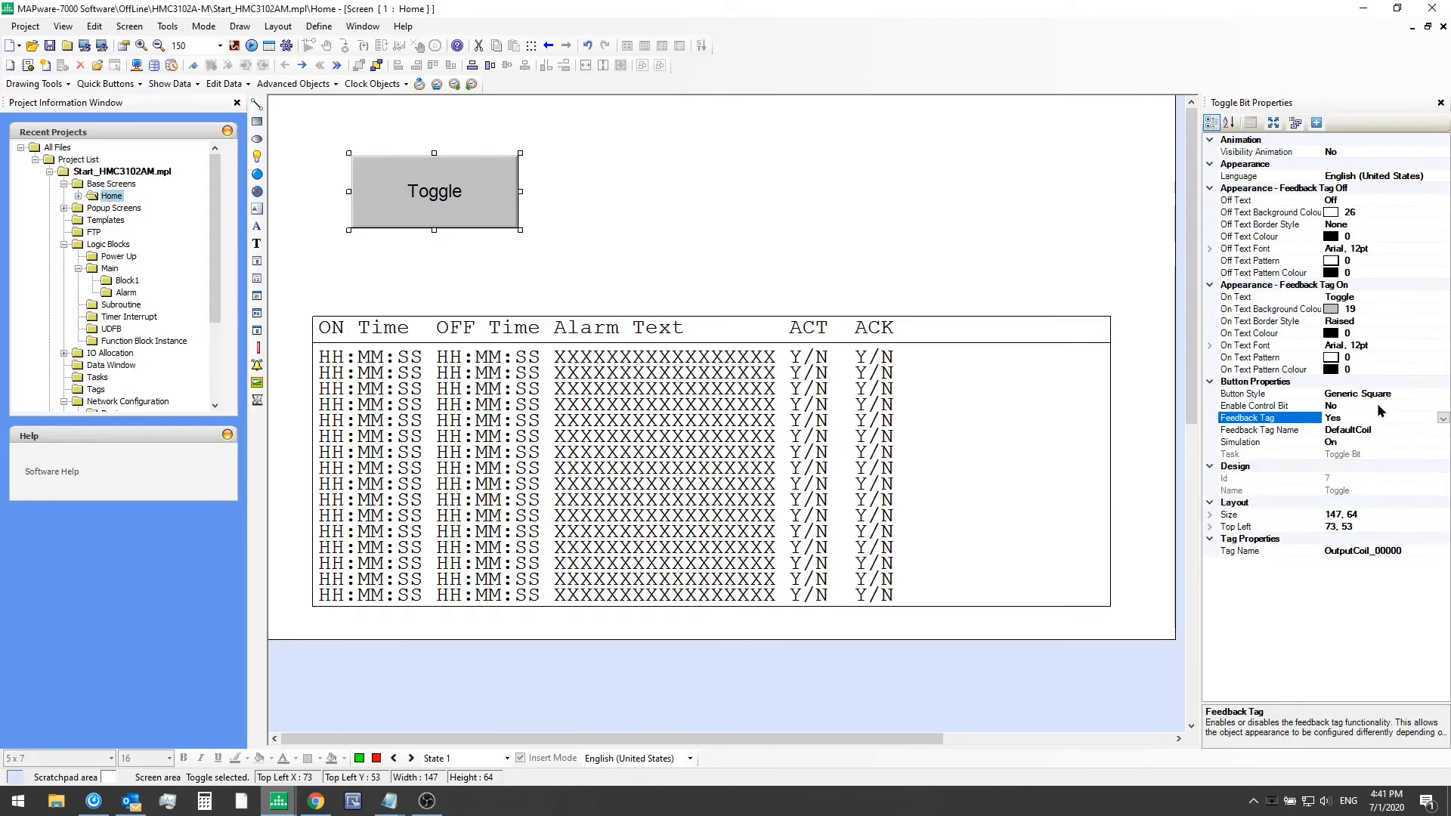
{"action": "left_click", "coordinate": [1353, 429]}
{"action": "left_click", "coordinate": [1443, 430]}
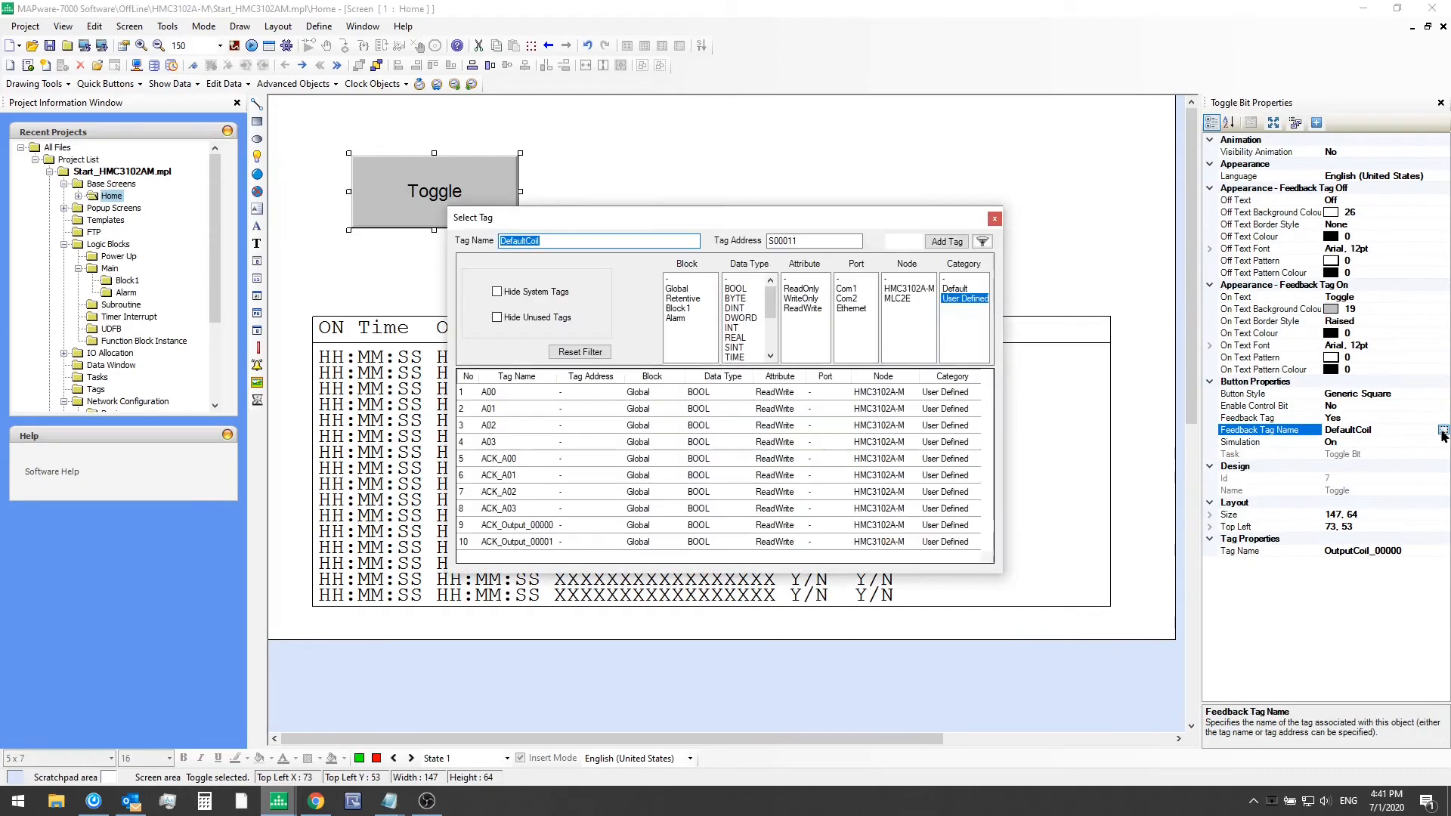
{"action": "scroll", "coordinate": [582, 451], "scroll_direction": "down", "scroll_amount": 3}
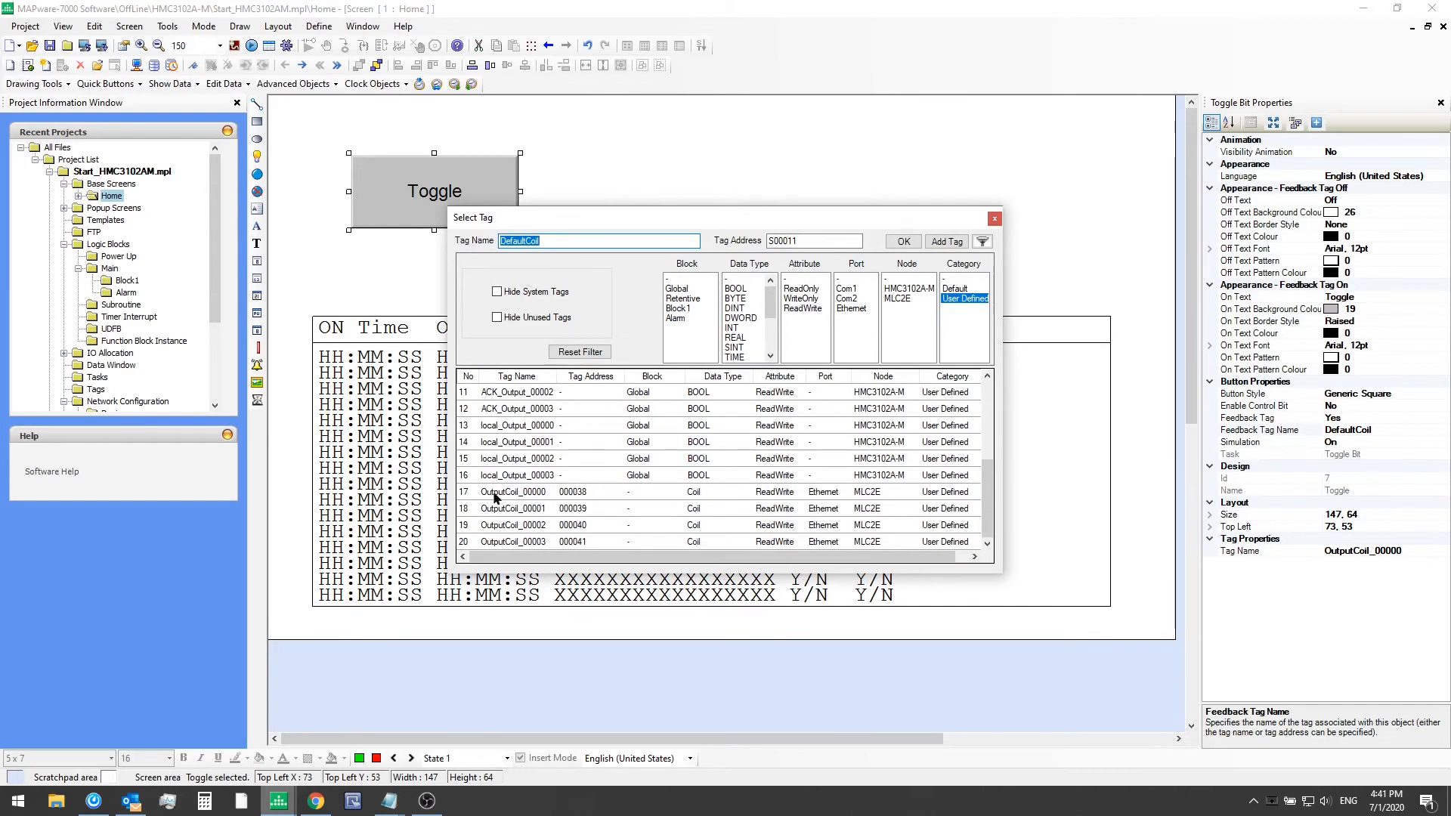
{"action": "double_click", "coordinate": [496, 492]}
- Set the toggle button's on text to "Output_00 ON" and its off text to "Output_00 OFF"
{"action": "left_click", "coordinate": [1358, 295]}
{"action": "double_click", "coordinate": [1358, 295]}
{"action": "type", "text": "Output_00 ON"}
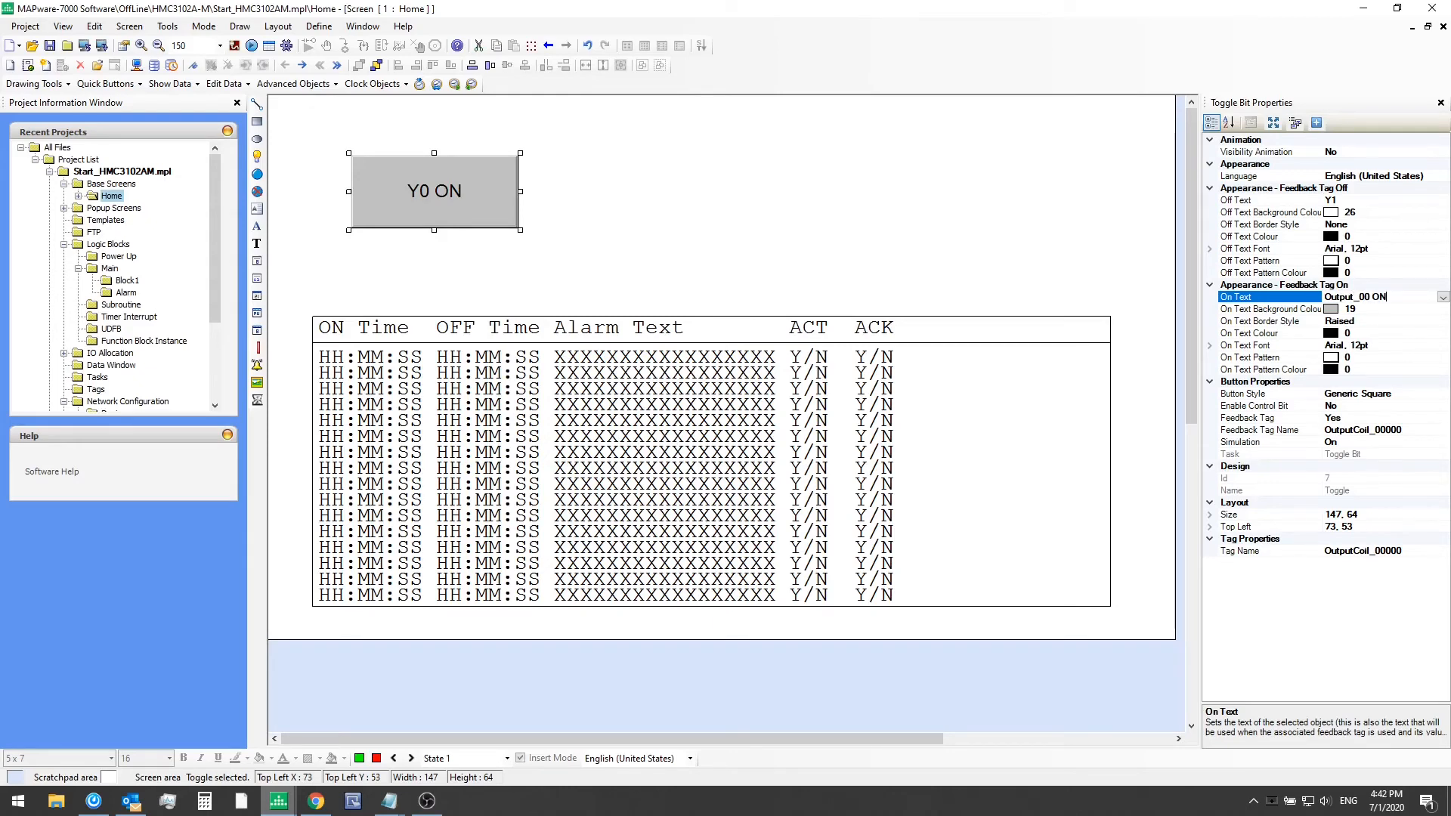
{"action": "double_click", "coordinate": [1332, 201]}
{"action": "type", "text": "Out"}
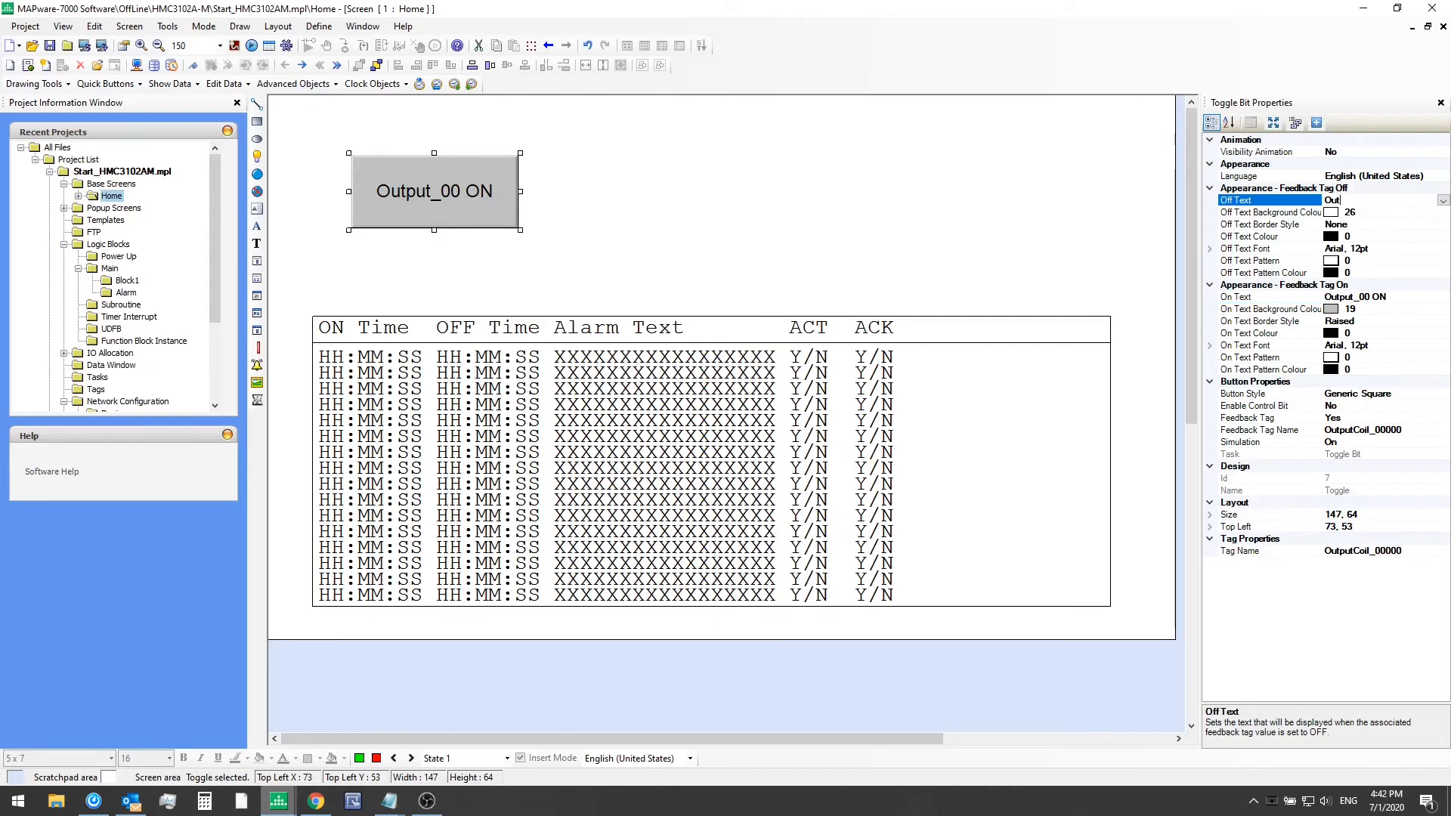
{"action": "type", "text": "put_00 OFF"}
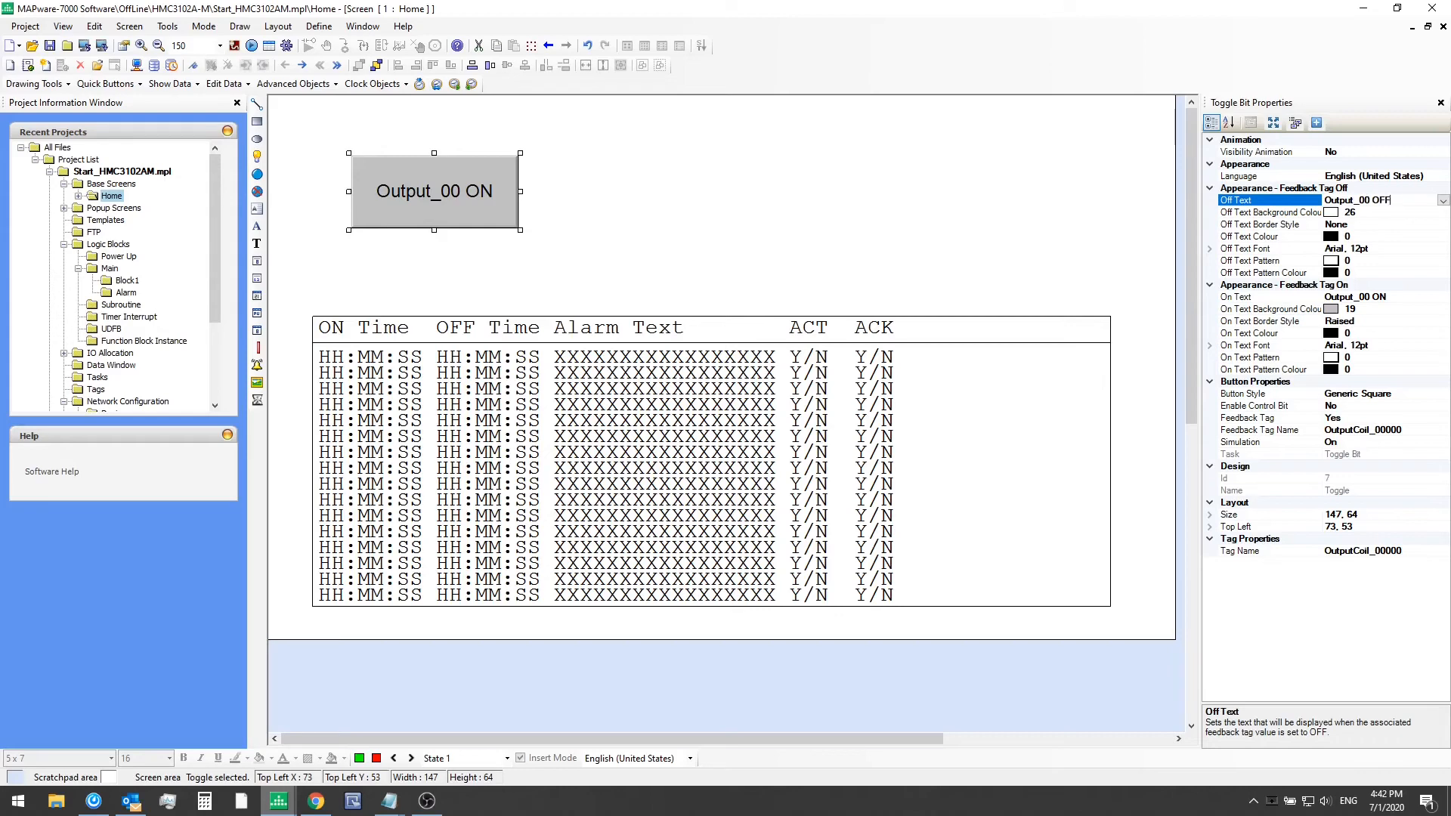
{"action": "key", "text": "Return"}
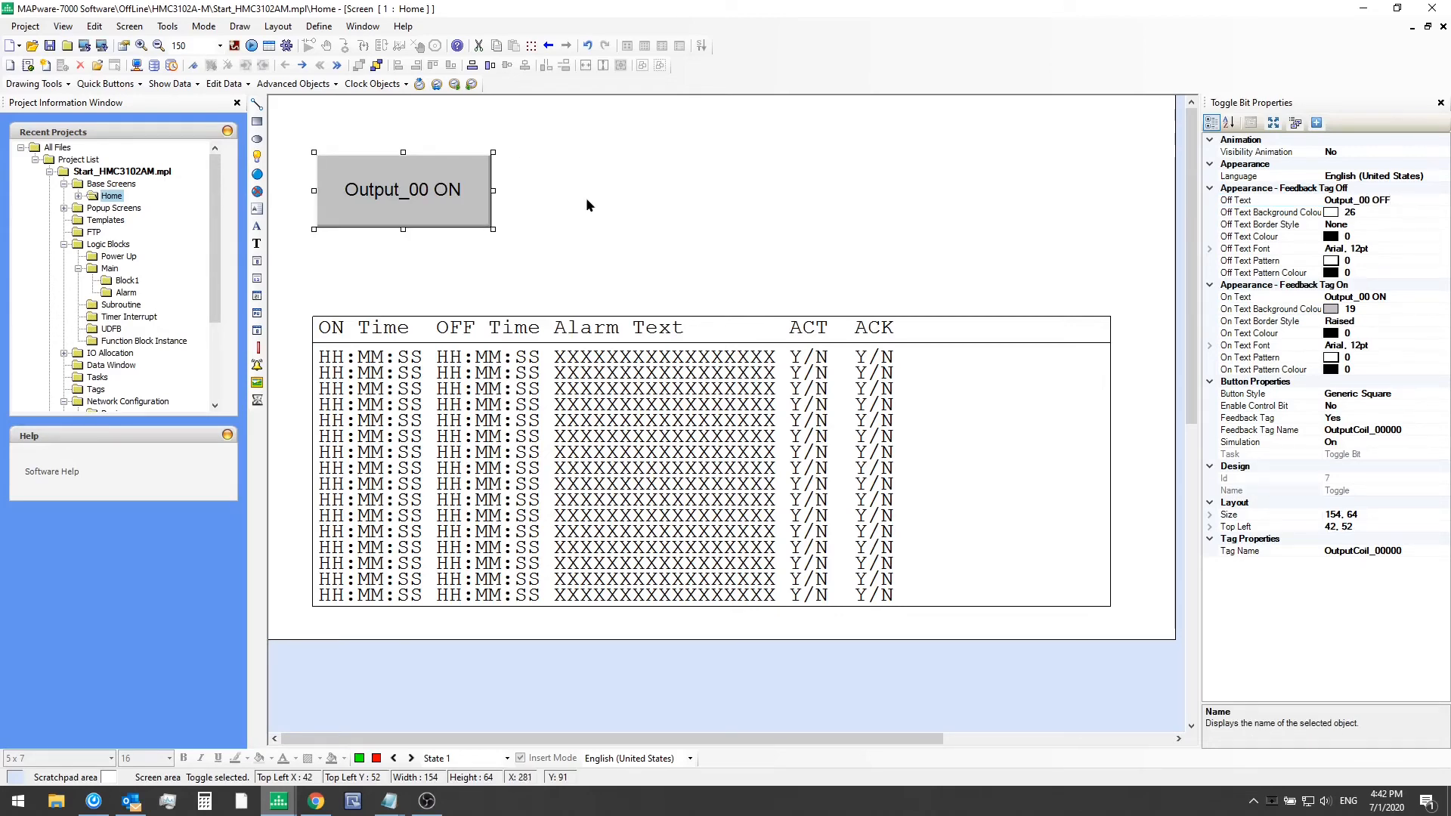
- Draw a Momentary Bit button about 156 by 56 pixels between the Output_00 toggle button and the alarm list
{"action": "left_click", "coordinate": [586, 205]}
{"action": "left_click", "coordinate": [240, 26]}
{"action": "mouse_move", "coordinate": [272, 60]}
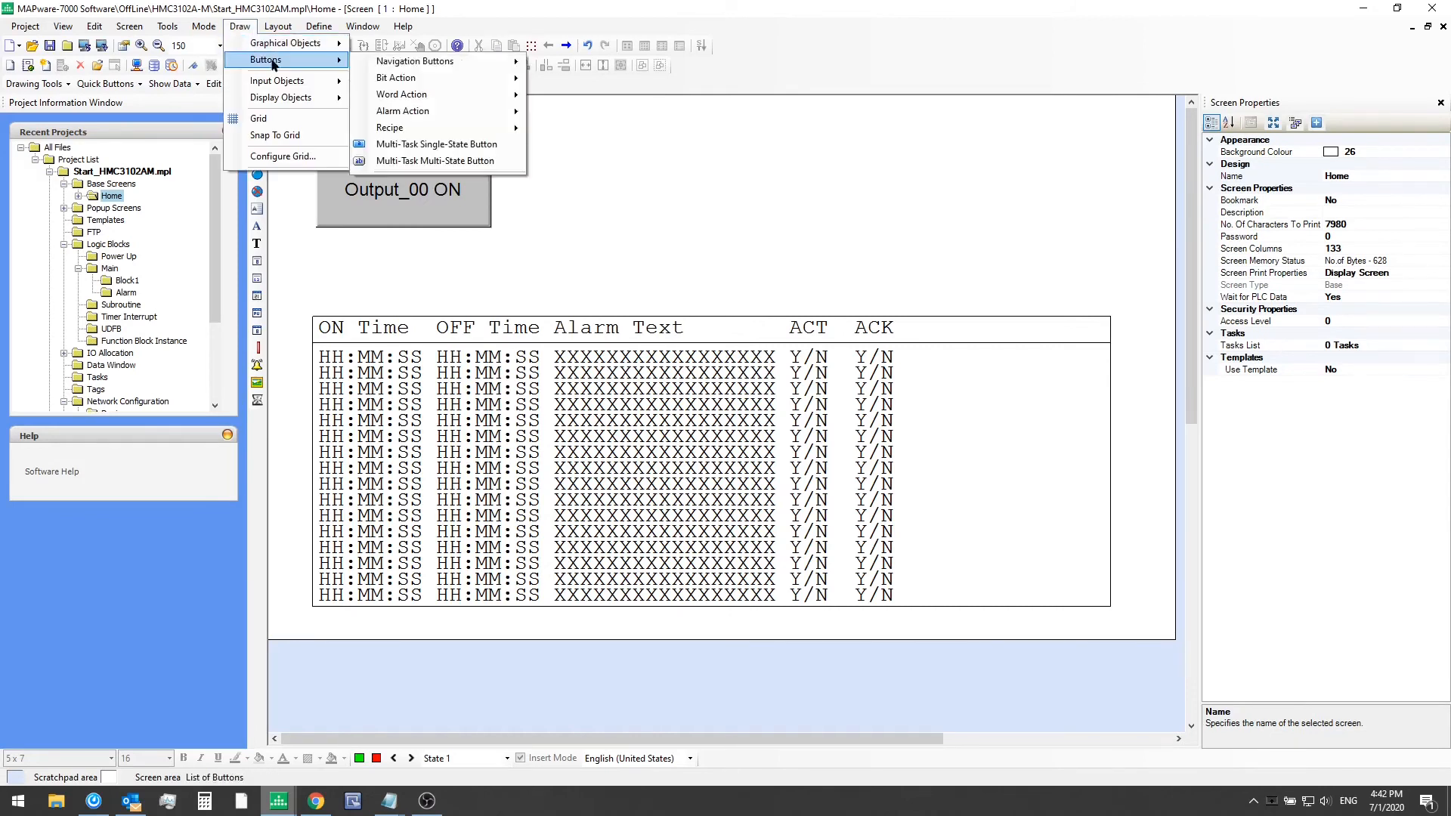
{"action": "mouse_move", "coordinate": [412, 78]}
{"action": "left_click", "coordinate": [563, 130]}
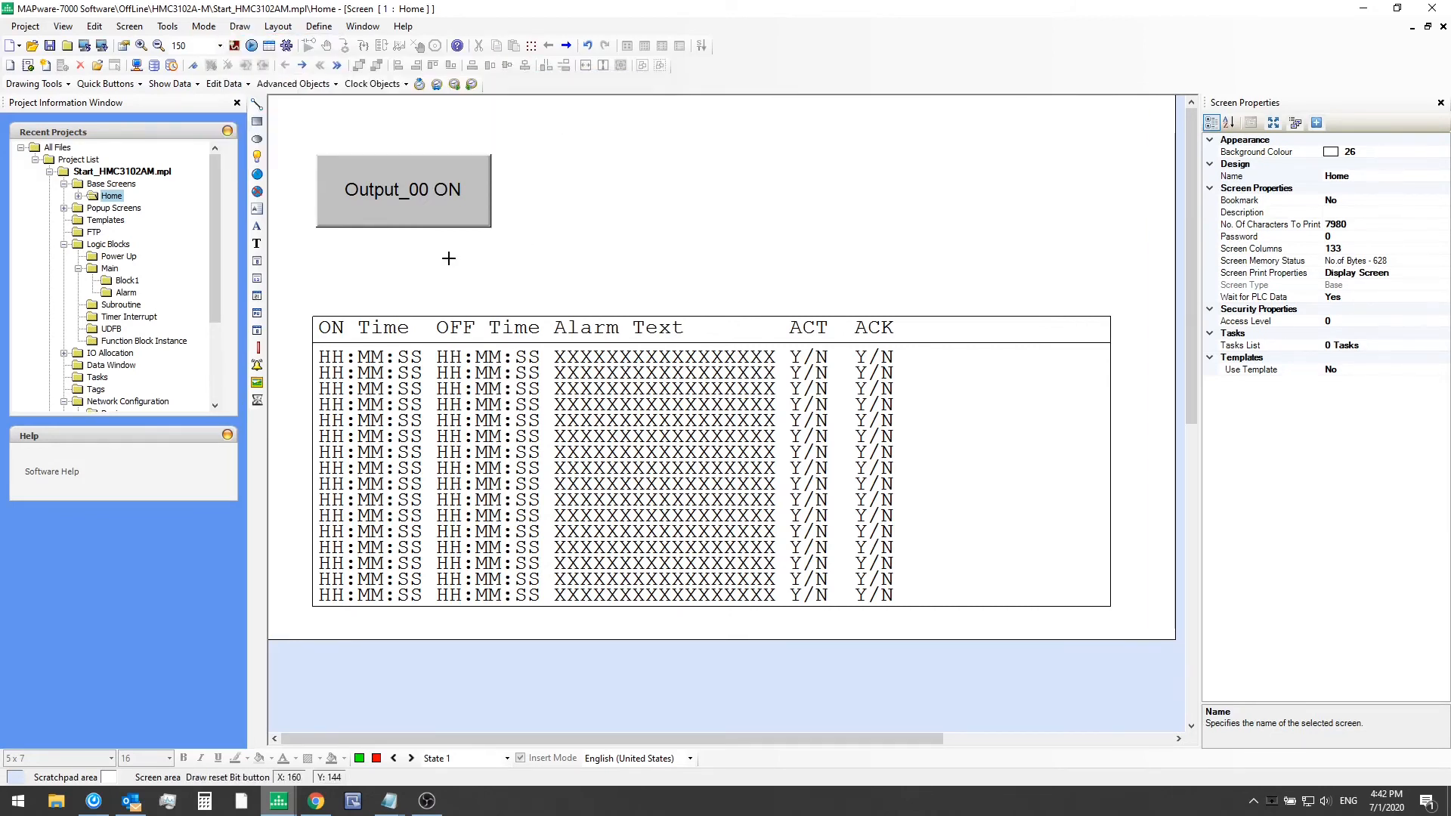
{"action": "left_click_drag", "start_coordinate": [315, 236], "coordinate": [493, 301]}
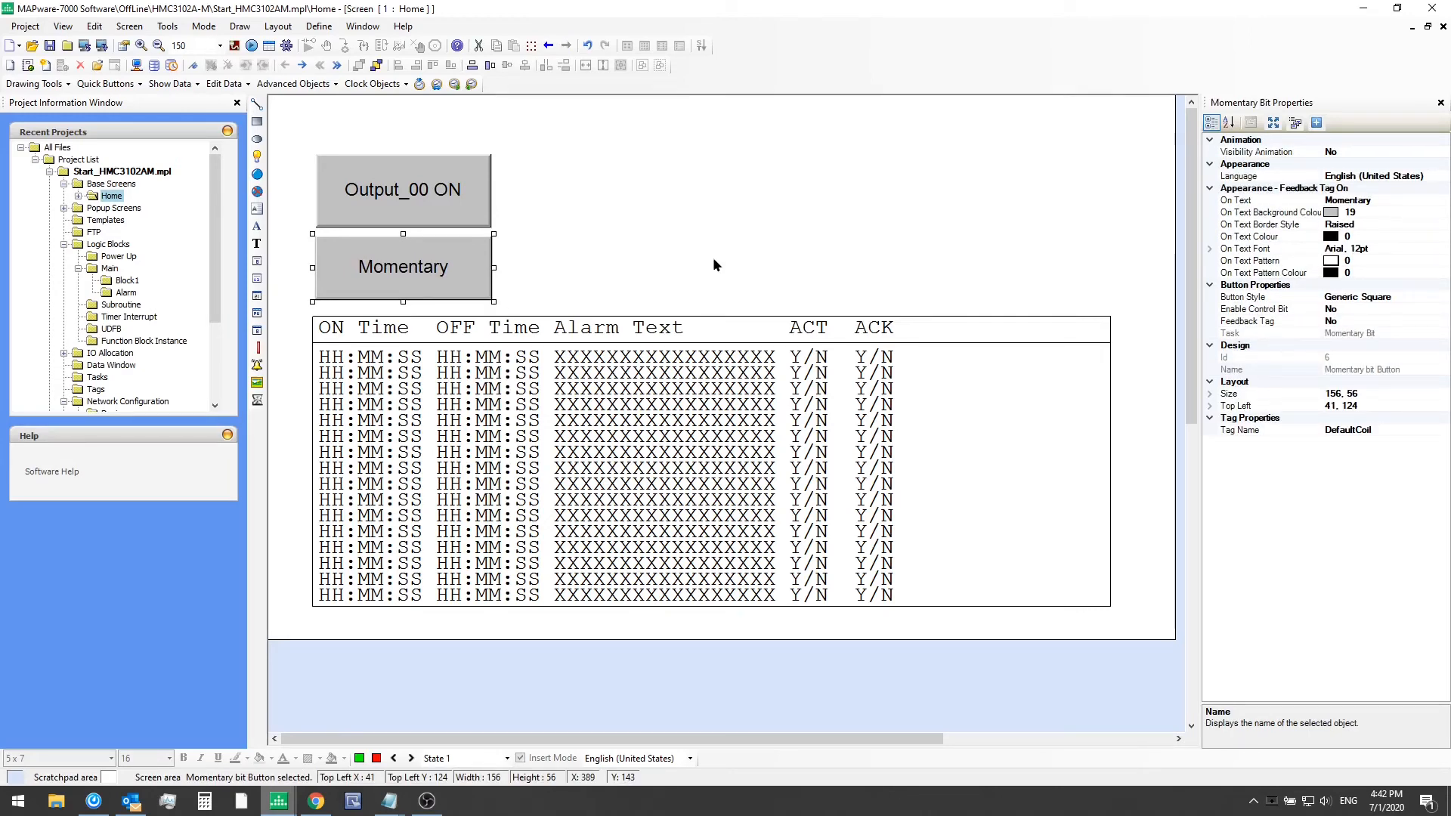
- Assign the tag ACK_Output_00000 to the momentary button
{"action": "left_click", "coordinate": [1356, 429]}
{"action": "left_click", "coordinate": [1443, 431]}
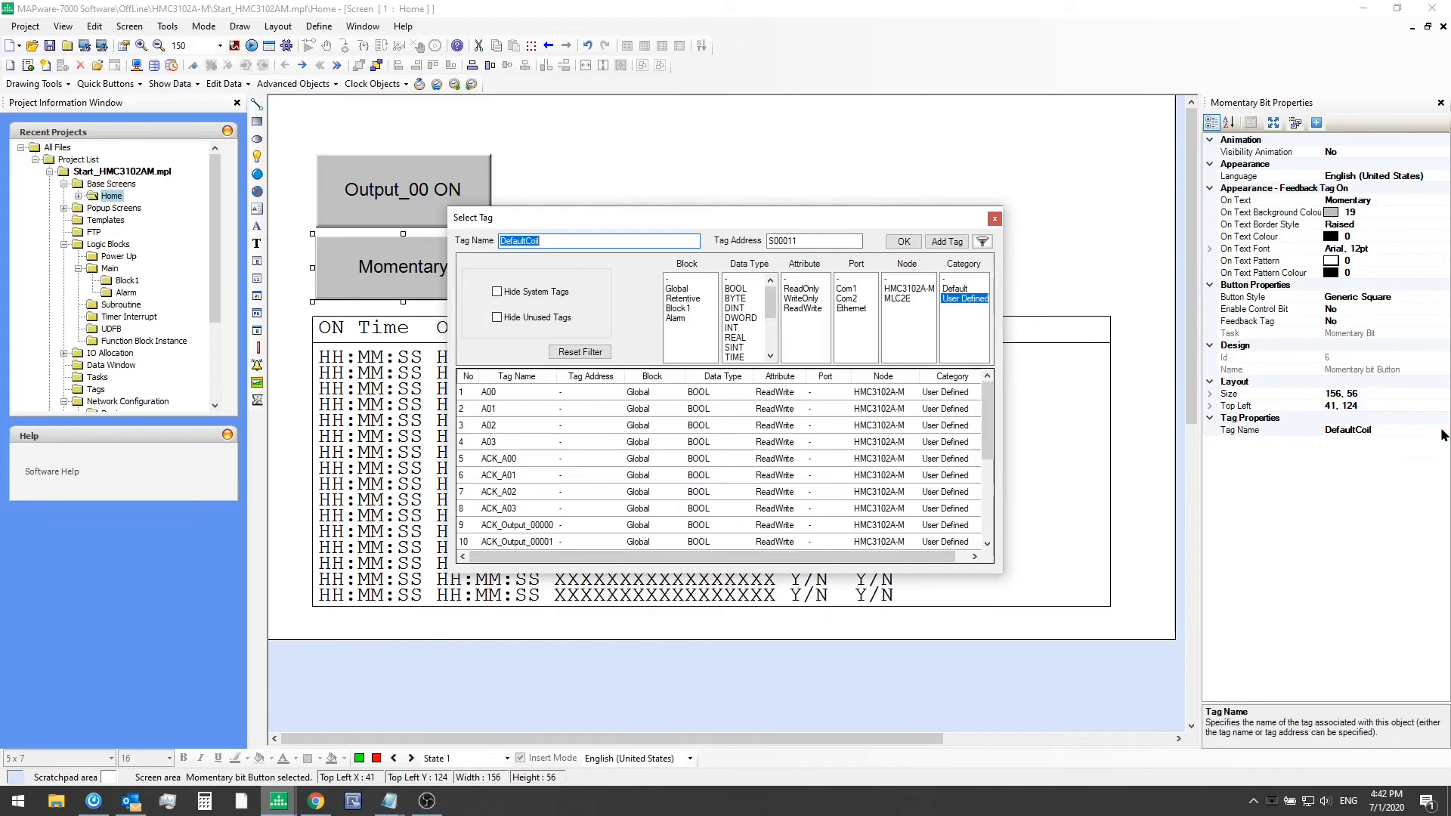
{"action": "double_click", "coordinate": [598, 521]}
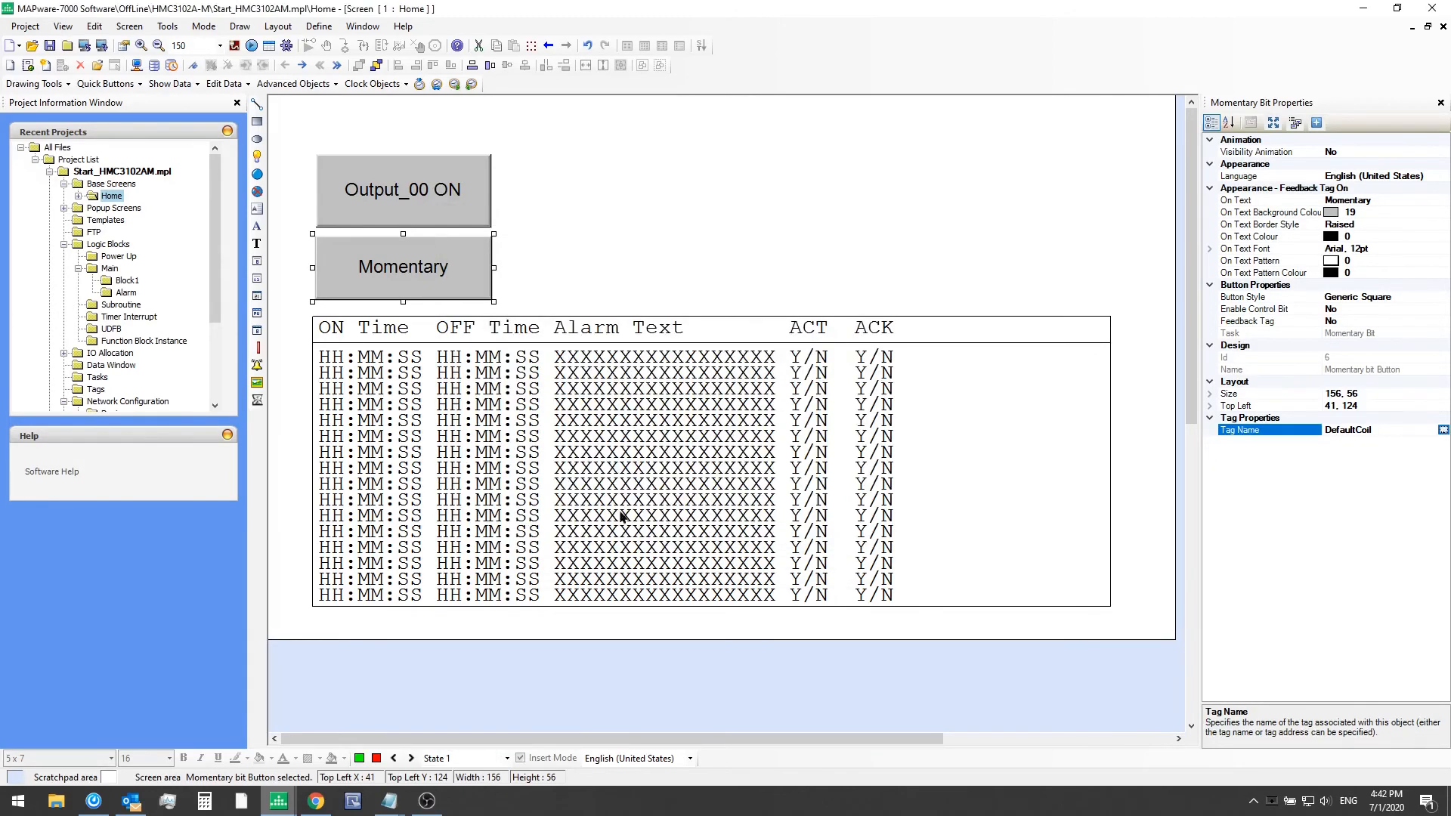
- Set the momentary button's on text to "ACK_Output_00"
{"action": "left_click", "coordinate": [1345, 200]}
{"action": "type", "text": "ACK_"}
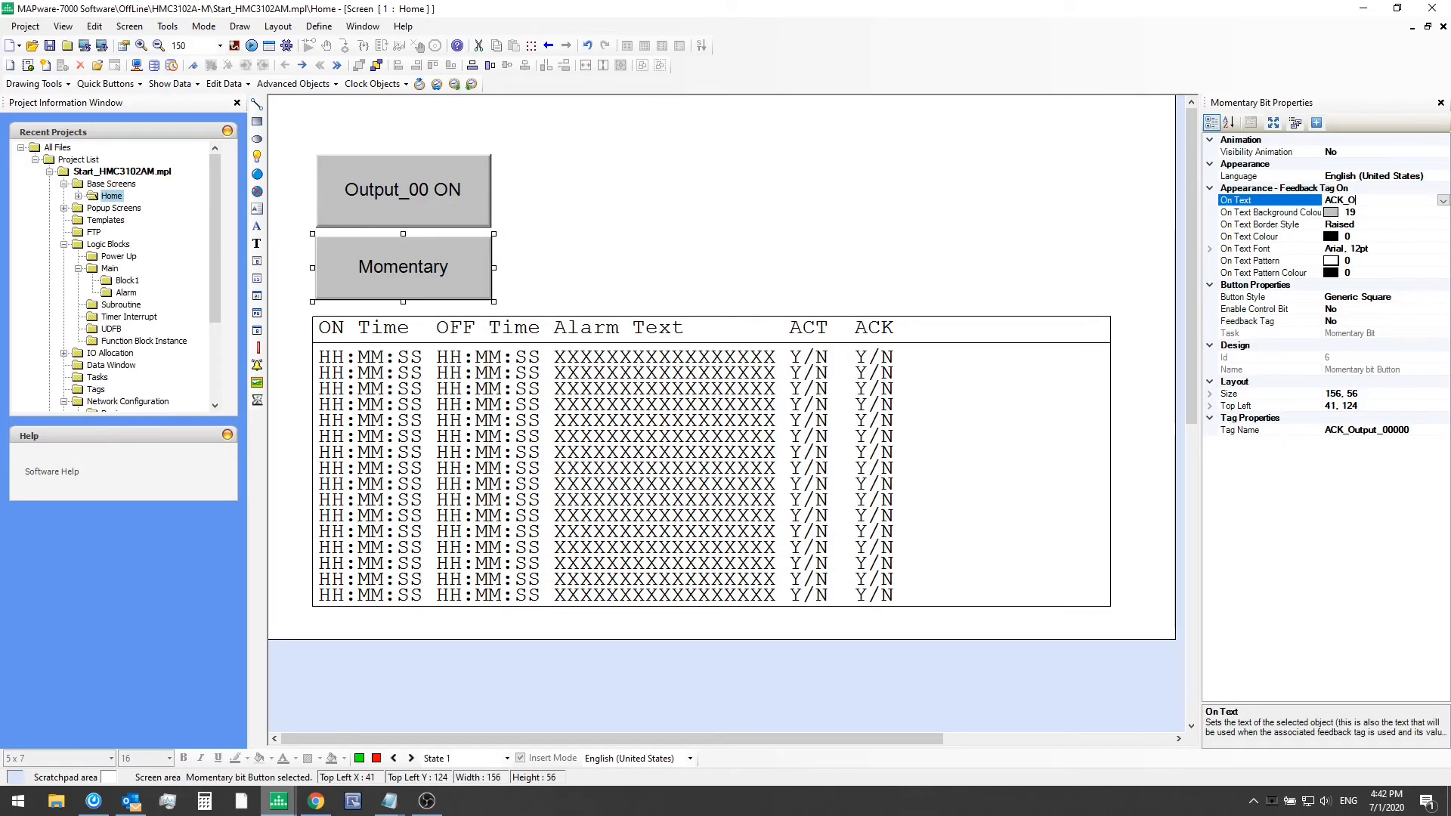
{"action": "type", "text": "Output"}
{"action": "key", "text": "Return"}
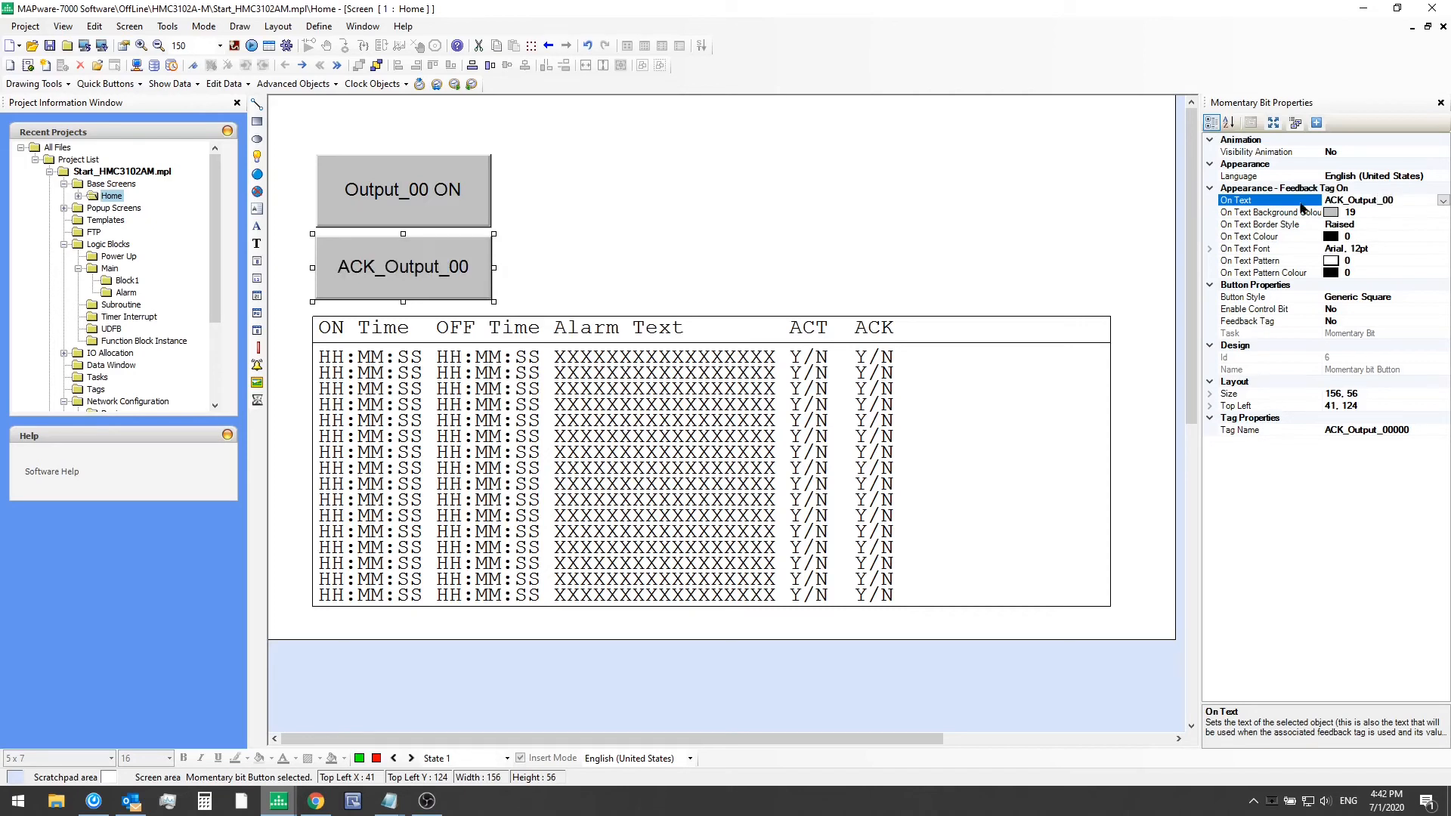
{"action": "left_click", "coordinate": [710, 183]}
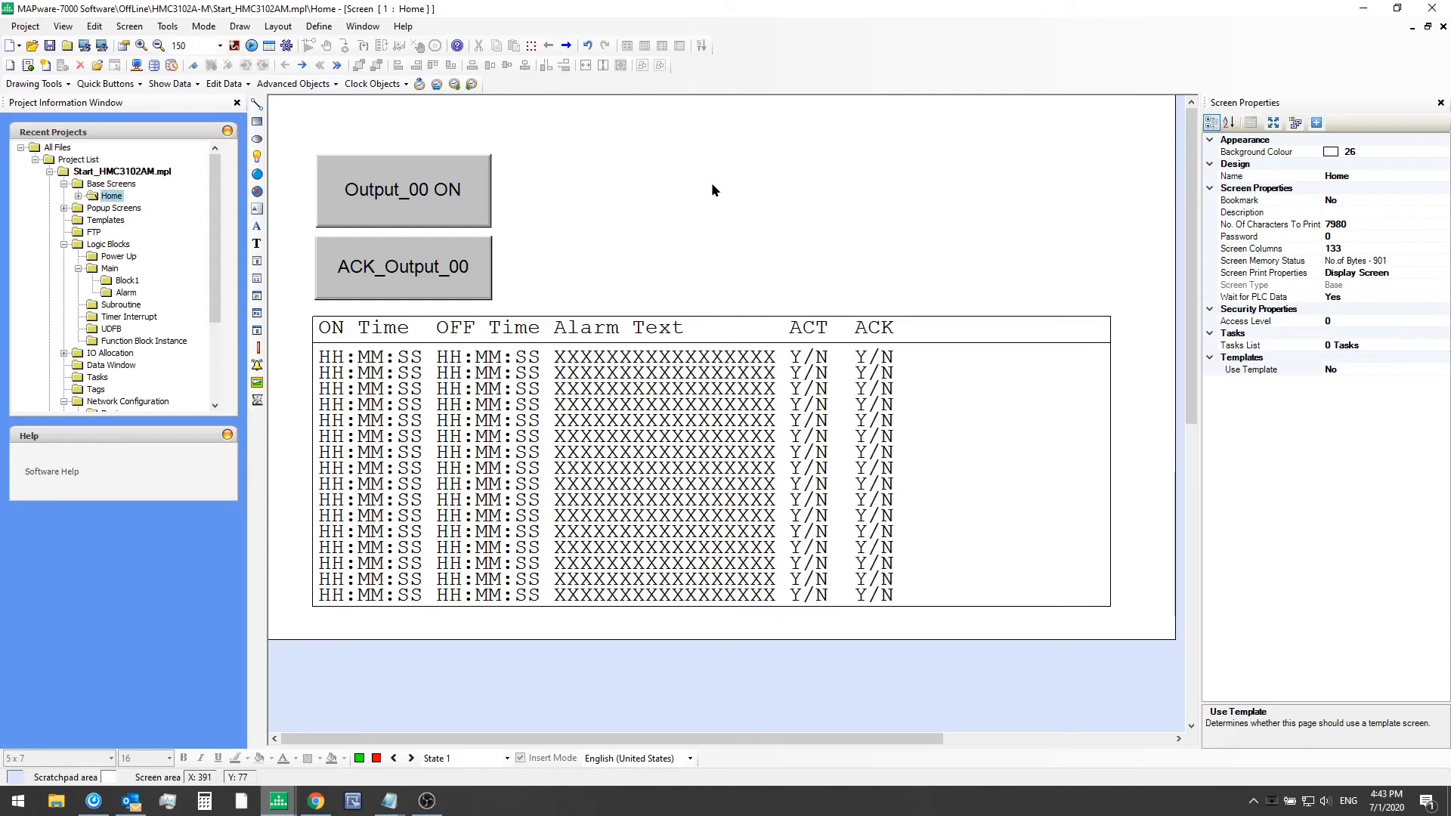
- Switch to the External_PLC_Alarms_IEC_Mode project and examine the Y0 to Y3 toggle buttons and the PLC alarm acknowledgement buttons on its Home screen
{"action": "mouse_move", "coordinate": [279, 800]}
{"action": "left_click", "coordinate": [114, 726]}
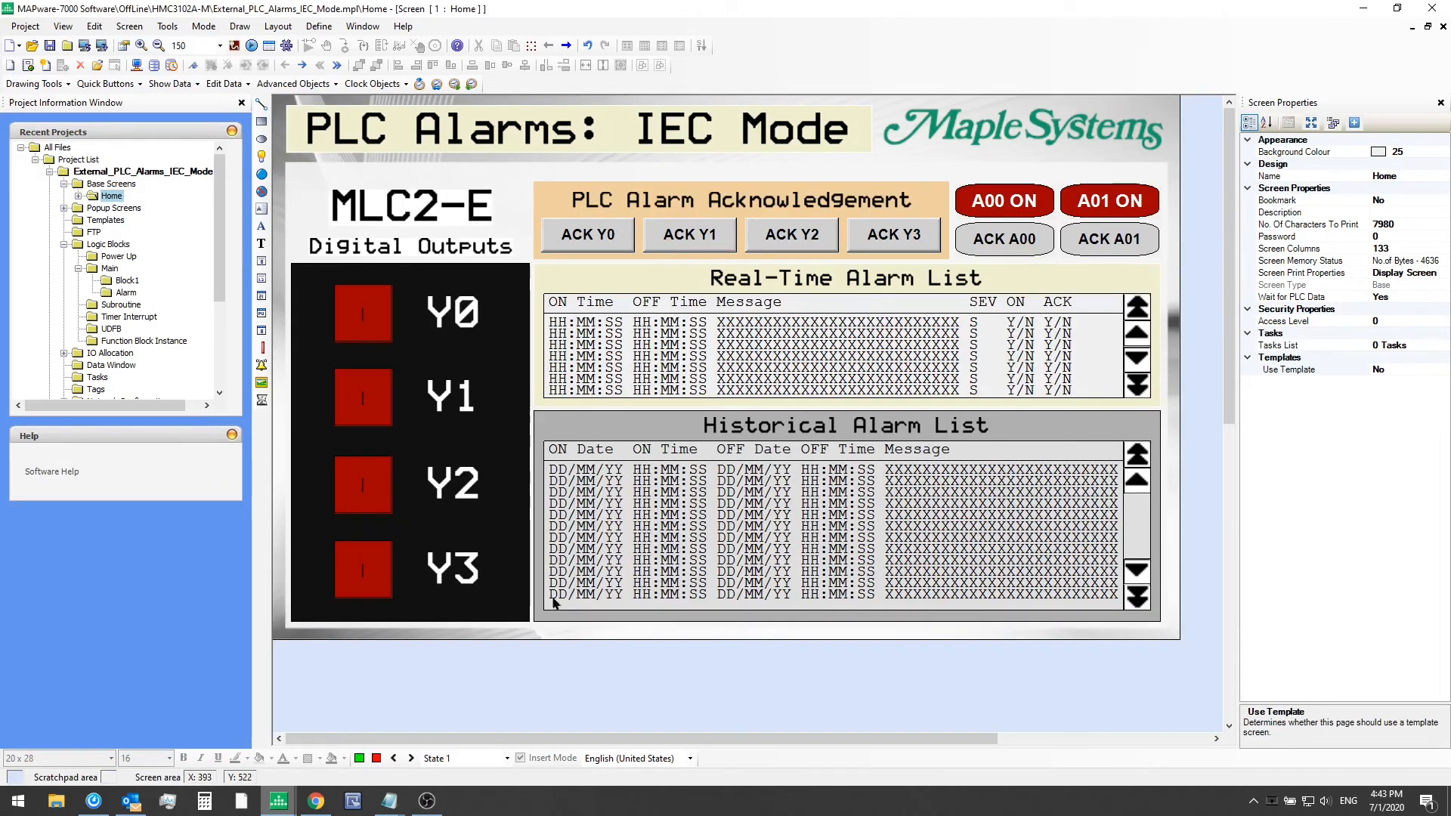
{"action": "left_click", "coordinate": [369, 331]}
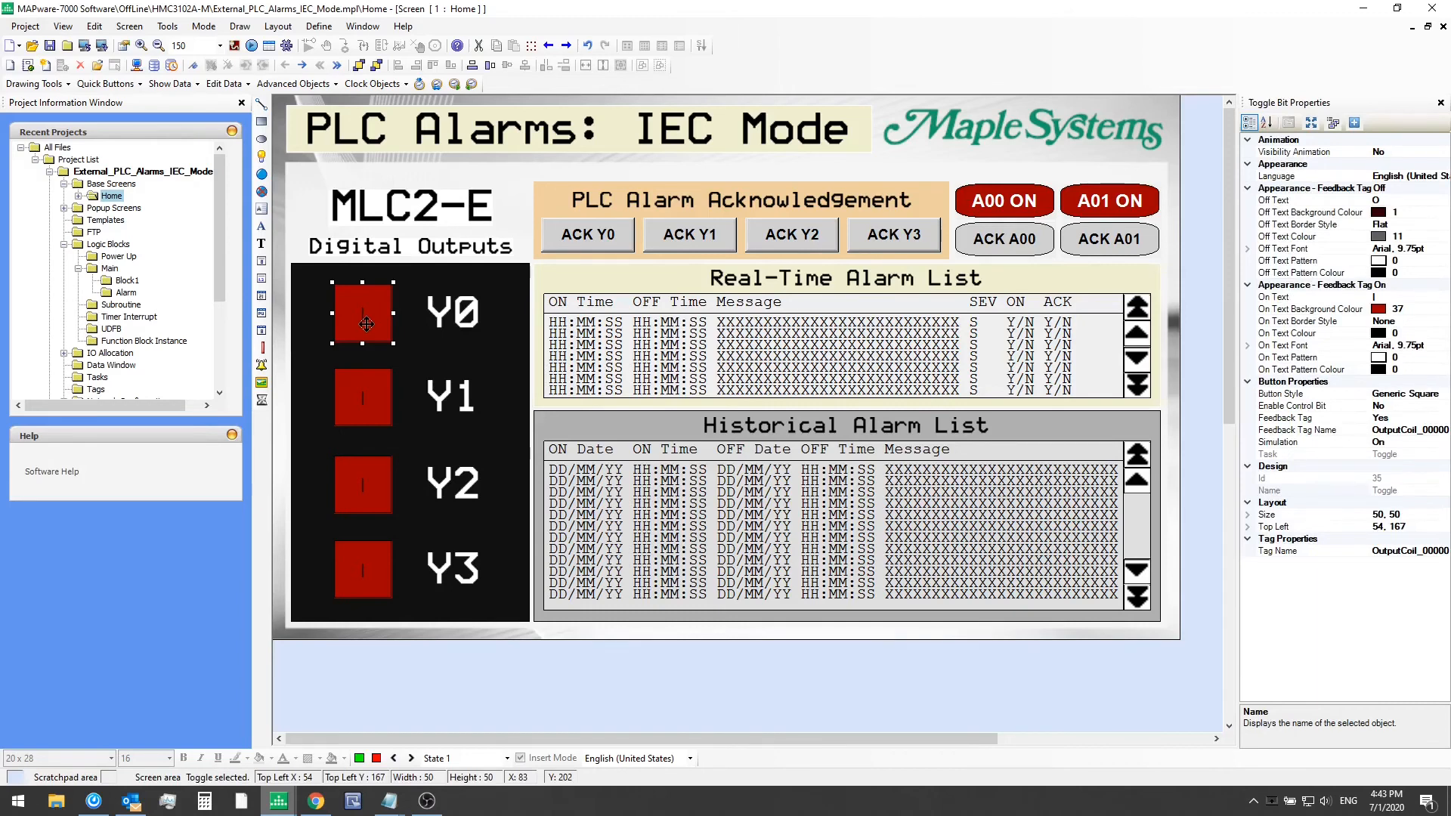
{"action": "left_click", "coordinate": [363, 398]}
{"action": "left_click", "coordinate": [363, 484]}
{"action": "left_click", "coordinate": [365, 568]}
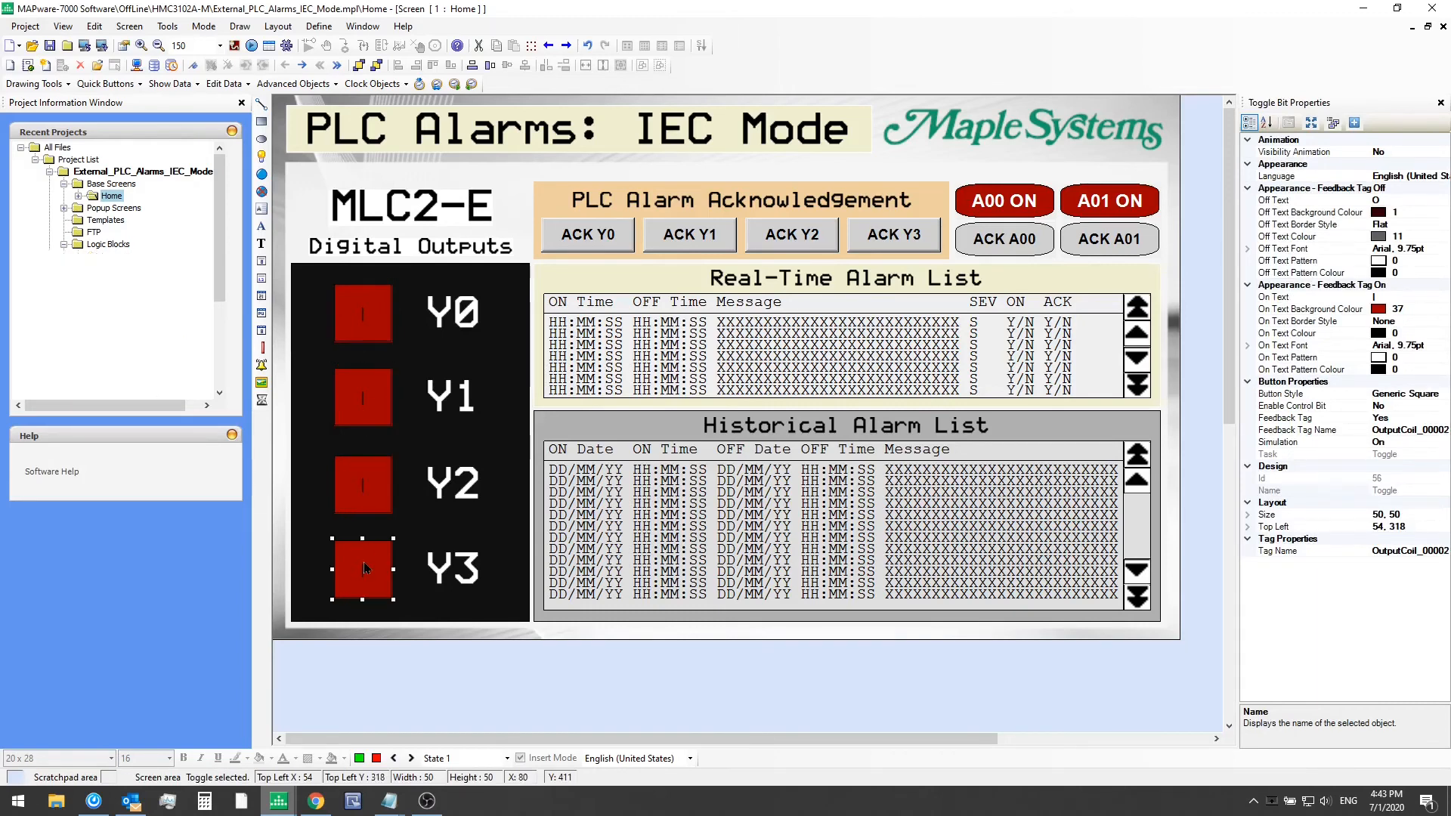
{"action": "left_click", "coordinate": [689, 239]}
{"action": "left_click", "coordinate": [786, 240]}
{"action": "left_click", "coordinate": [899, 233]}
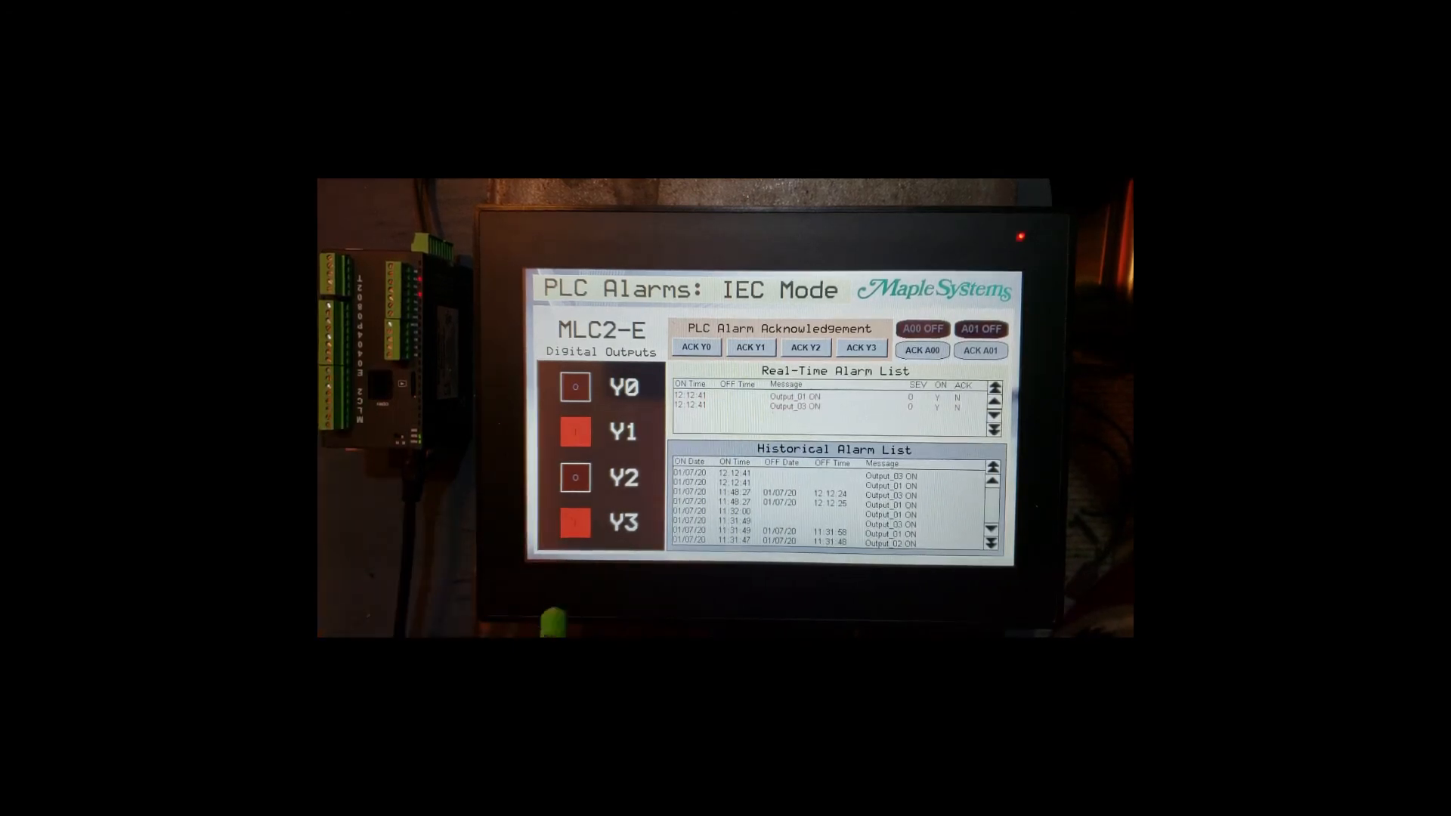
{"action": "left_click", "coordinate": [575, 523]}
{"action": "left_click", "coordinate": [574, 431]}
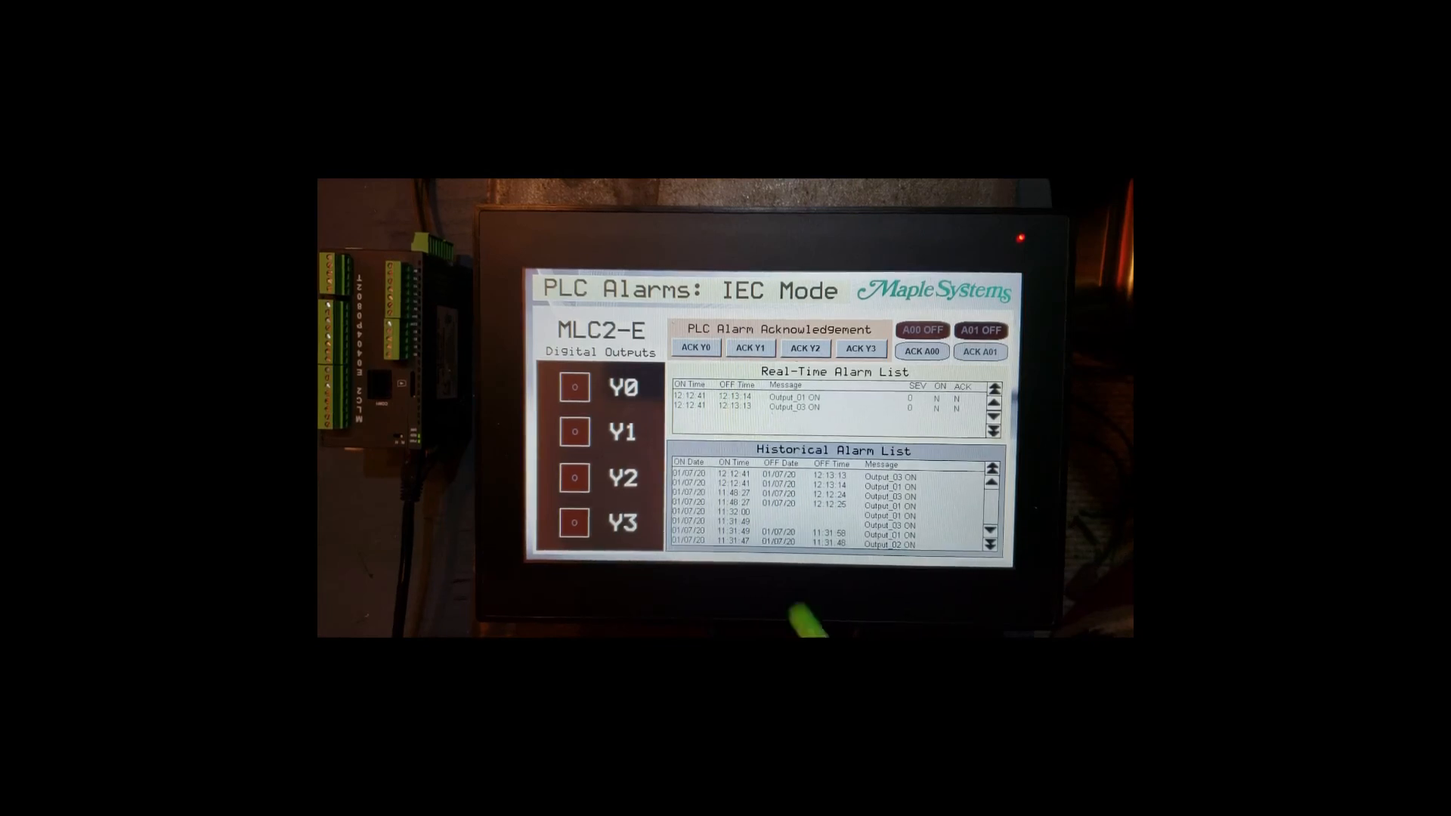
{"action": "left_click", "coordinate": [750, 348]}
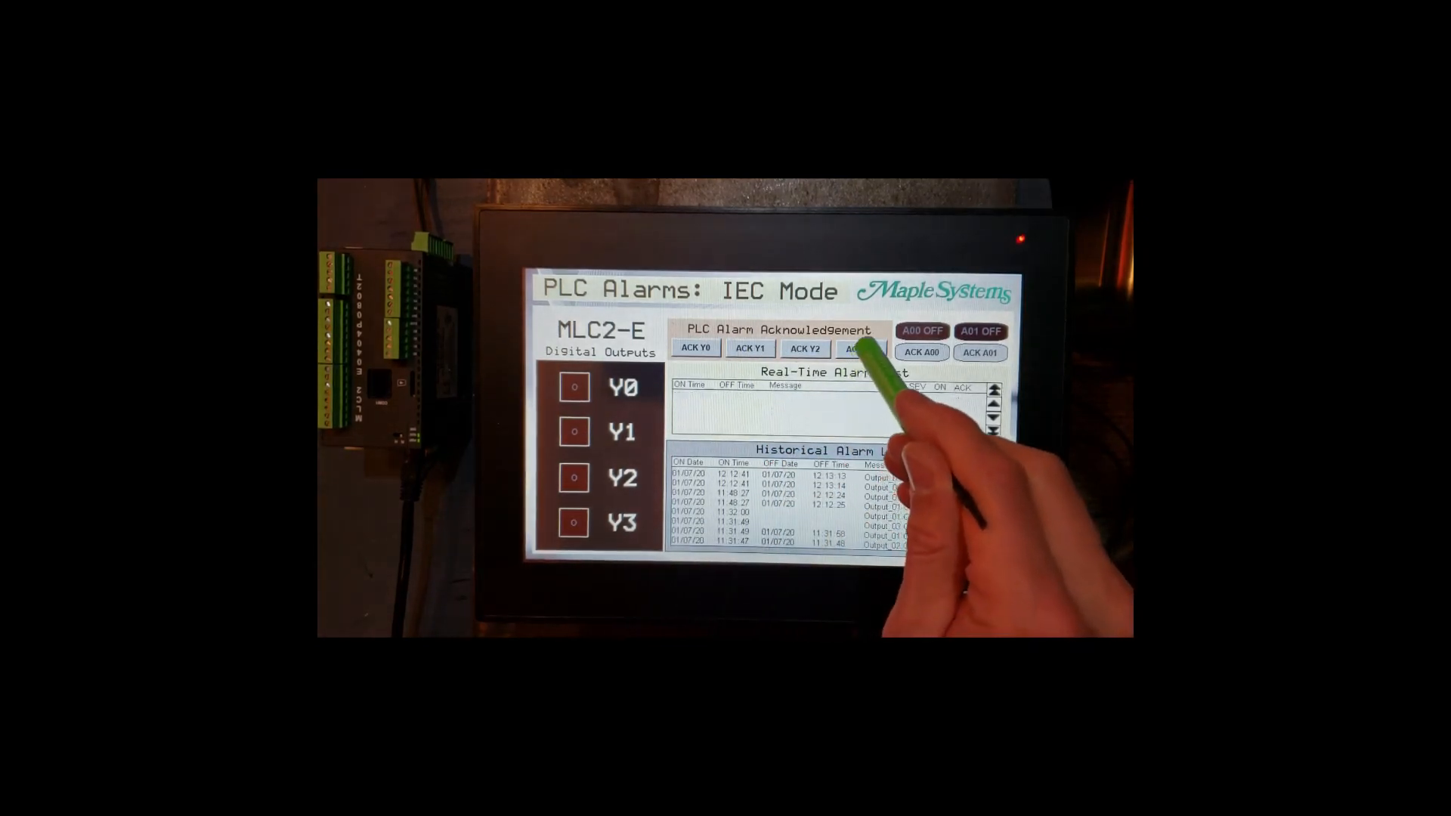
{"action": "left_click", "coordinate": [861, 348]}
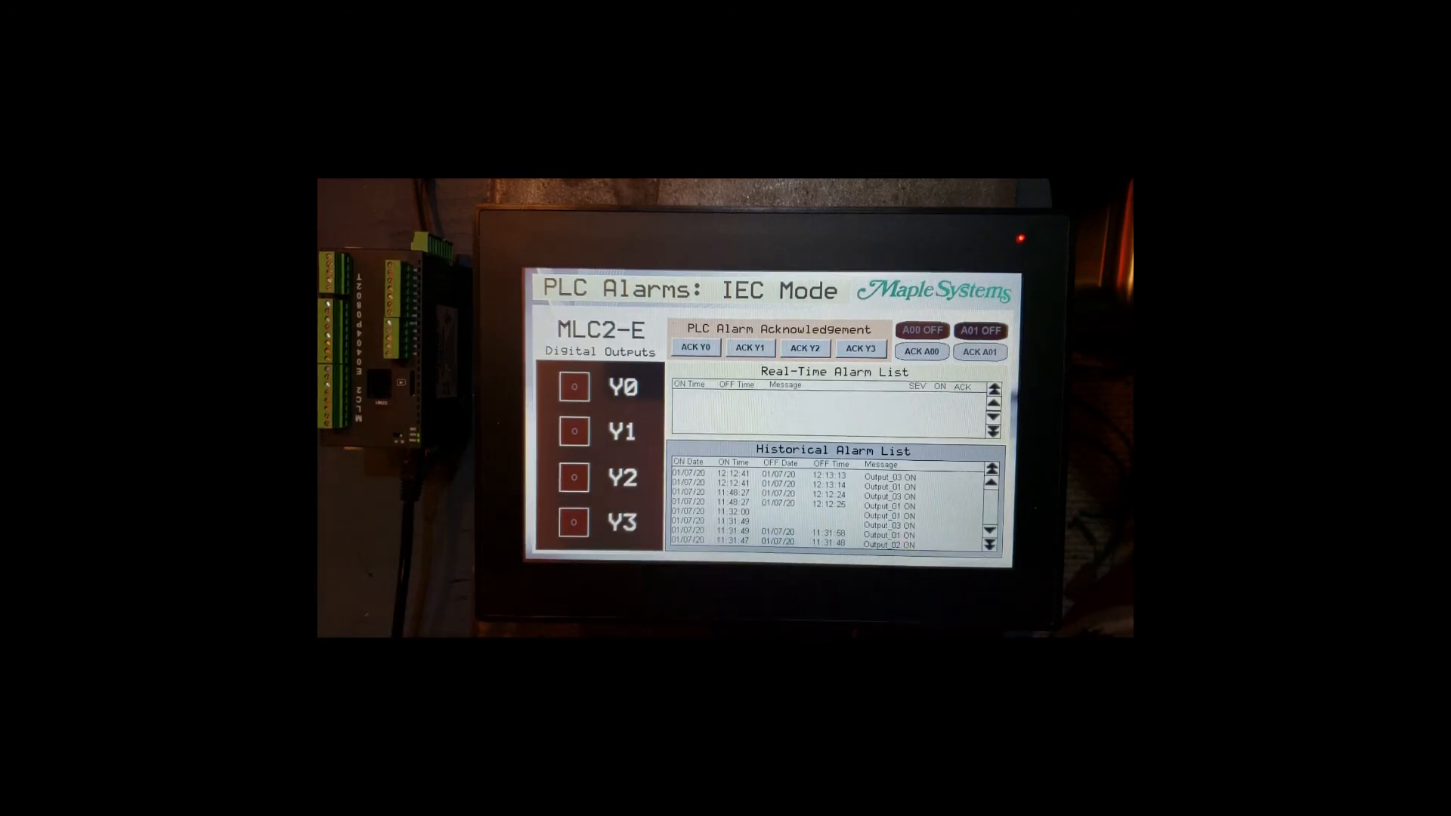
{"action": "left_click", "coordinate": [922, 330]}
{"action": "left_click", "coordinate": [572, 386]}
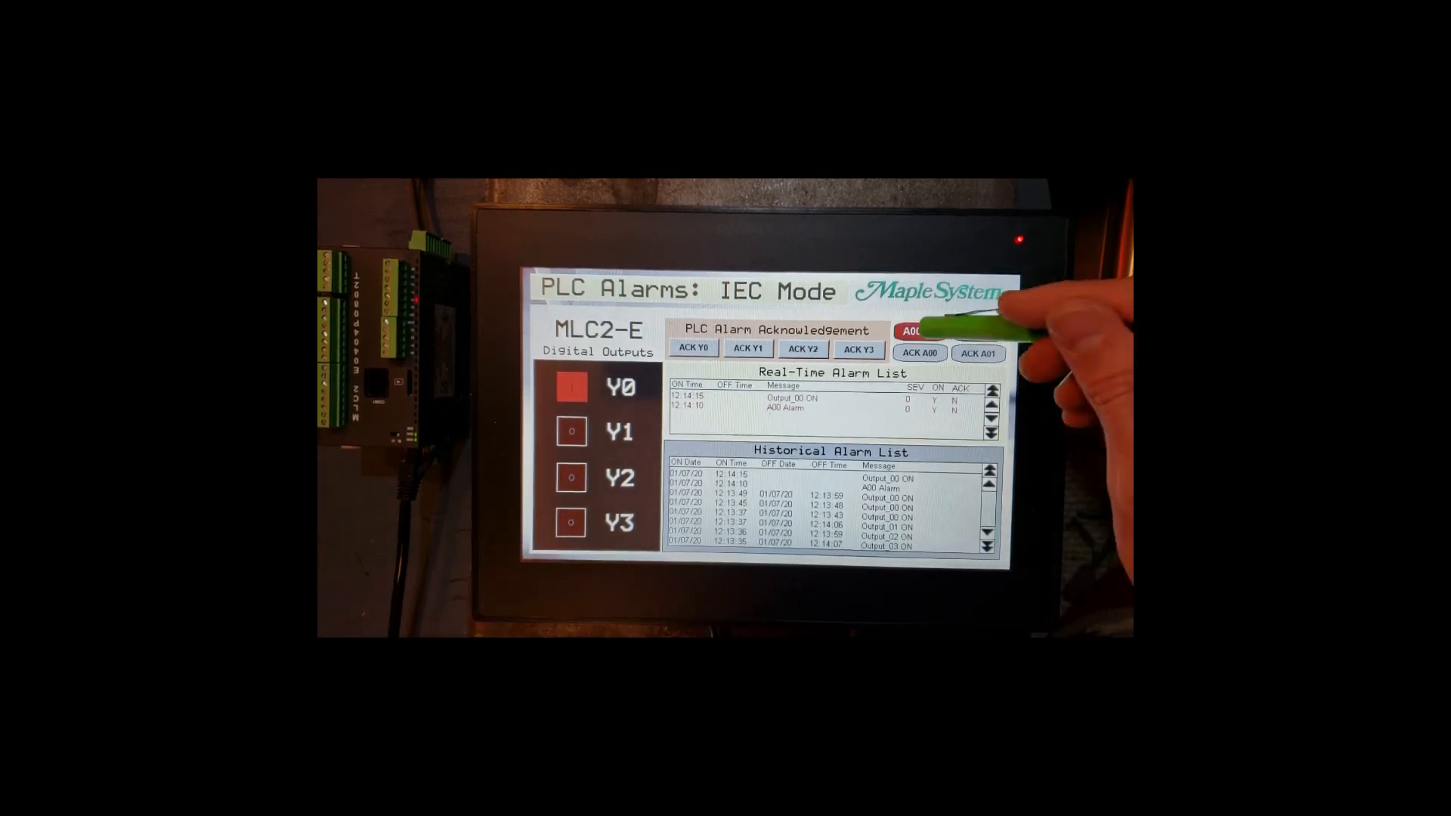
{"action": "left_click", "coordinate": [920, 353]}
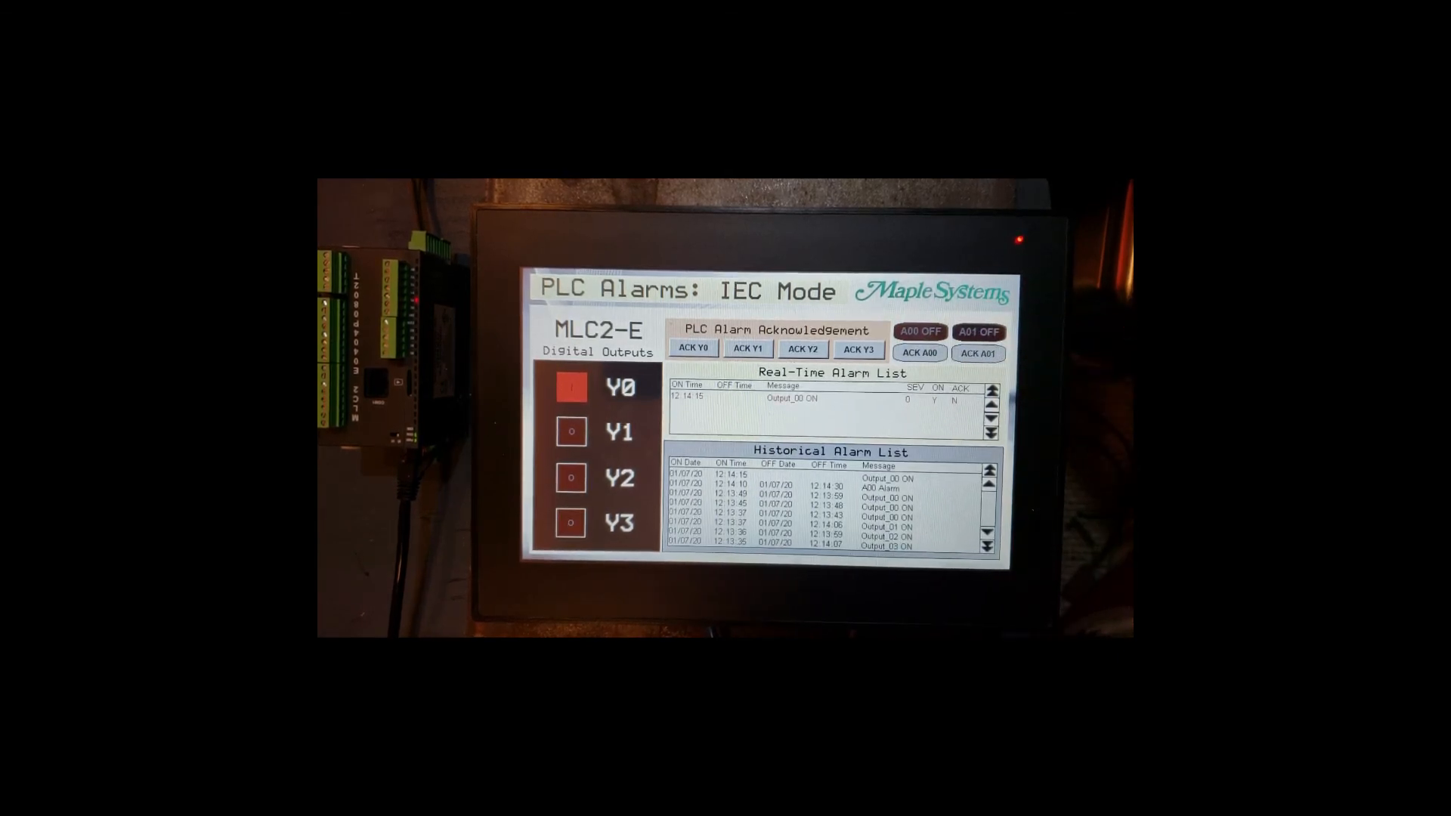
{"action": "left_click", "coordinate": [571, 387]}
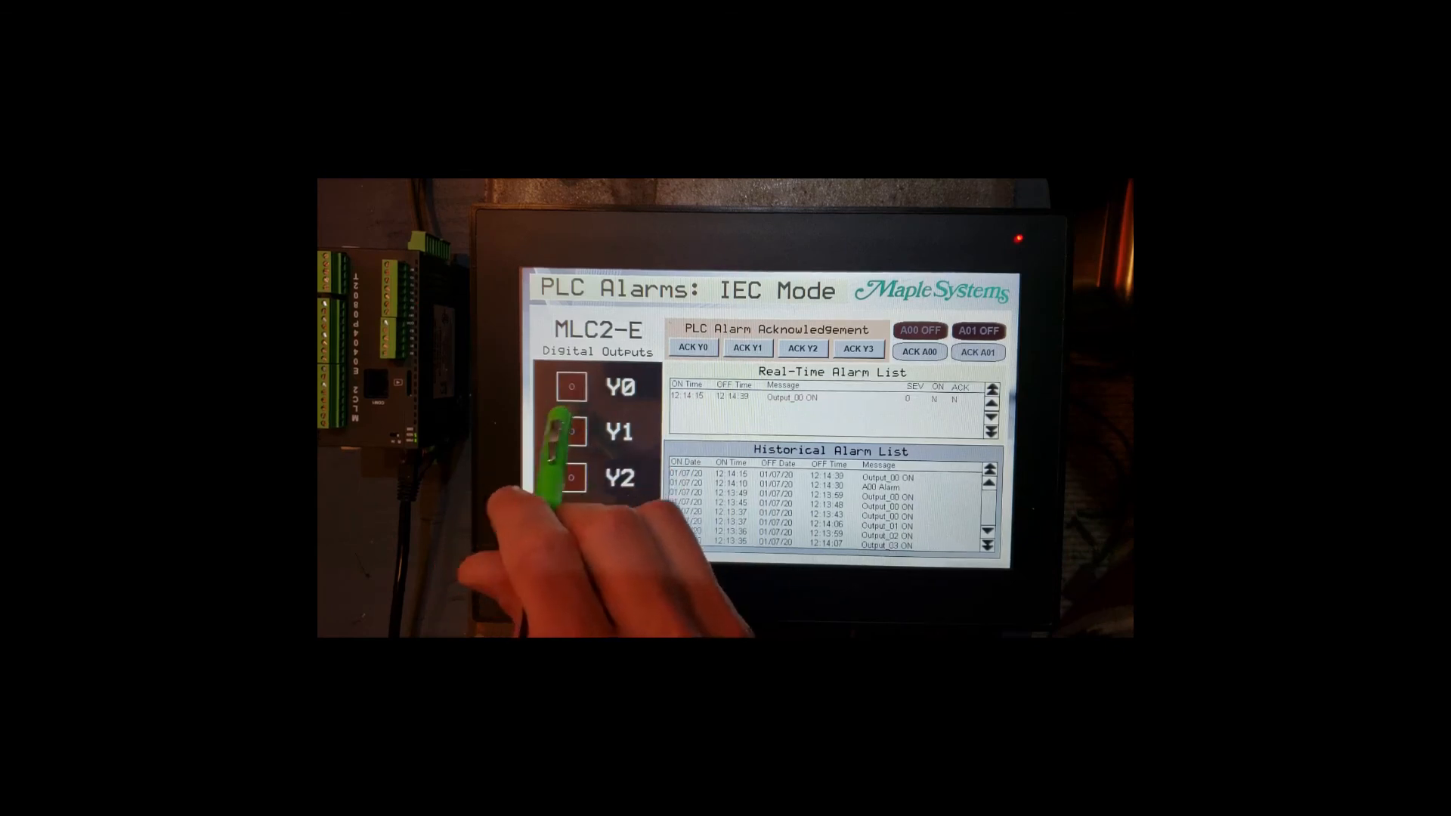
{"action": "left_click", "coordinate": [692, 347]}
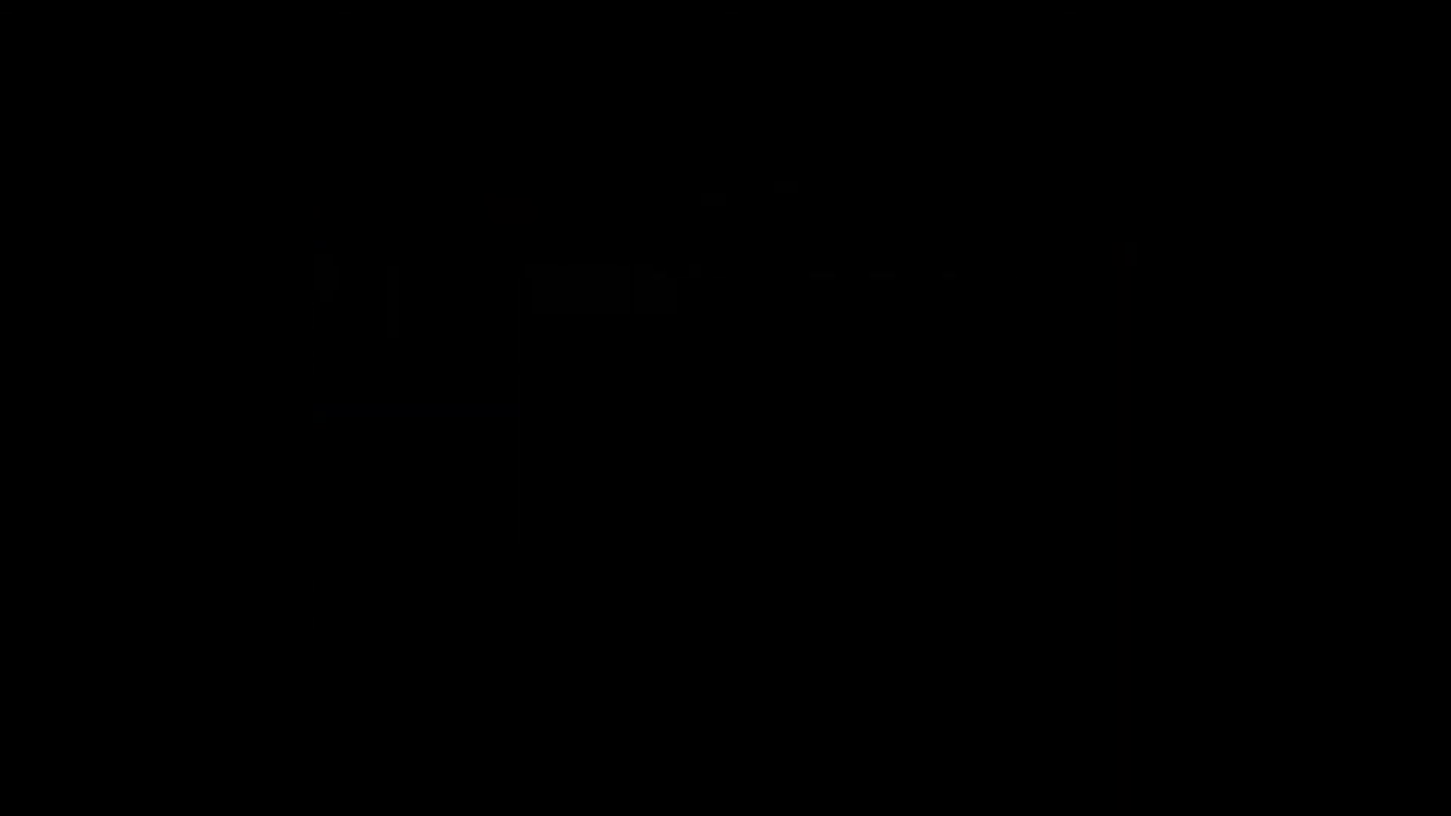